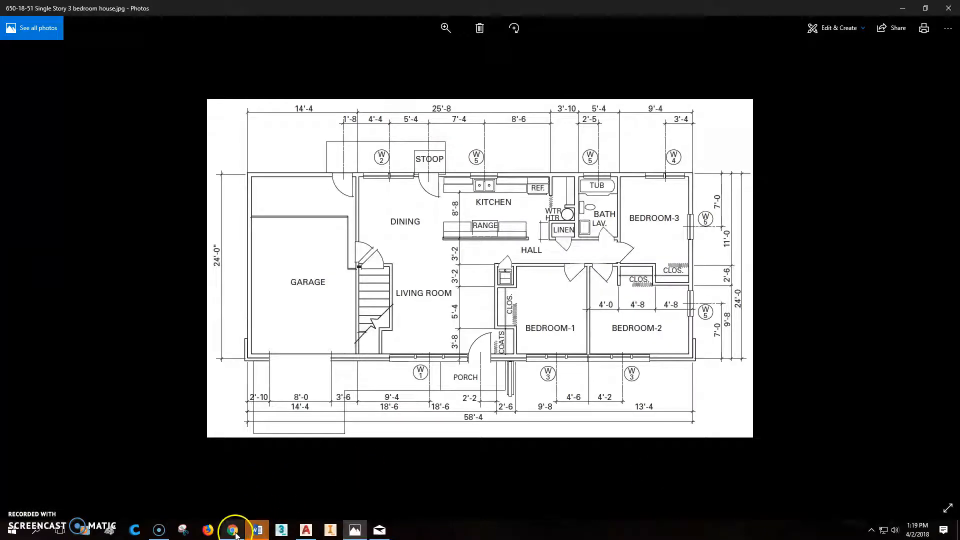
Bring the house floor plan forward and centre the view on the hallway
left_click(306, 530)
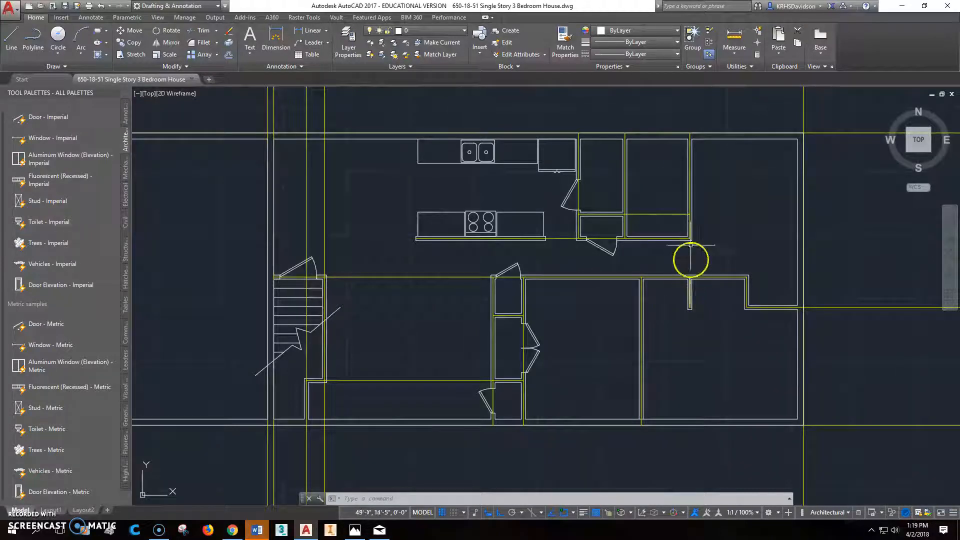
middle_click_drag(705, 319, 619, 325)
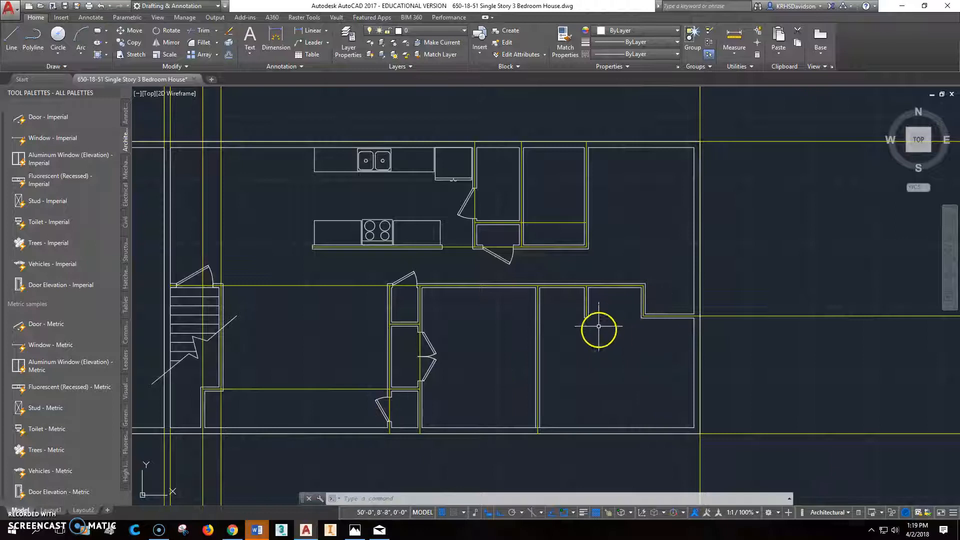
scroll(529, 232, "up", 2)
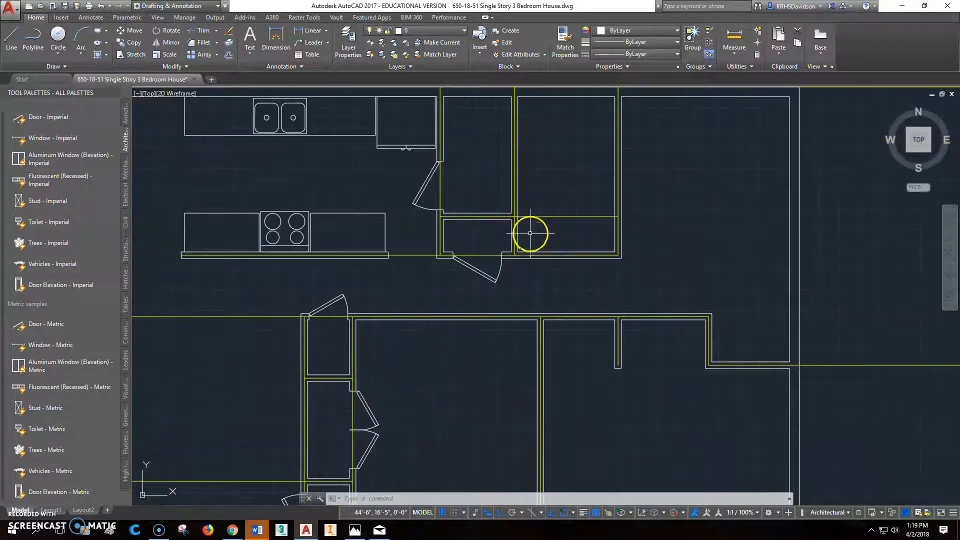
scroll(530, 232, "up", 1)
scroll(525, 256, "down", 1)
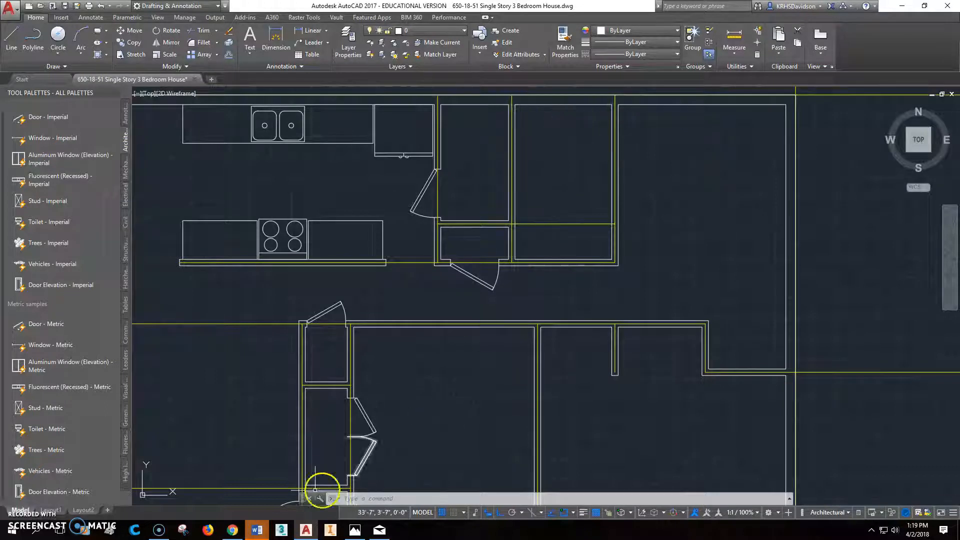
Close the Messenger tabs and search Lowe's for 'bathroom sink'
left_click(234, 530)
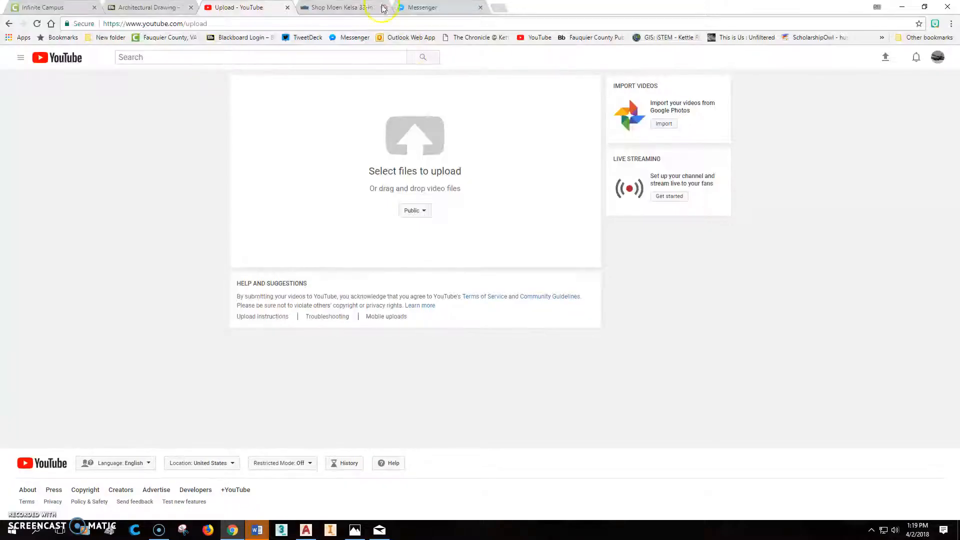
left_click(481, 7)
left_click(361, 7)
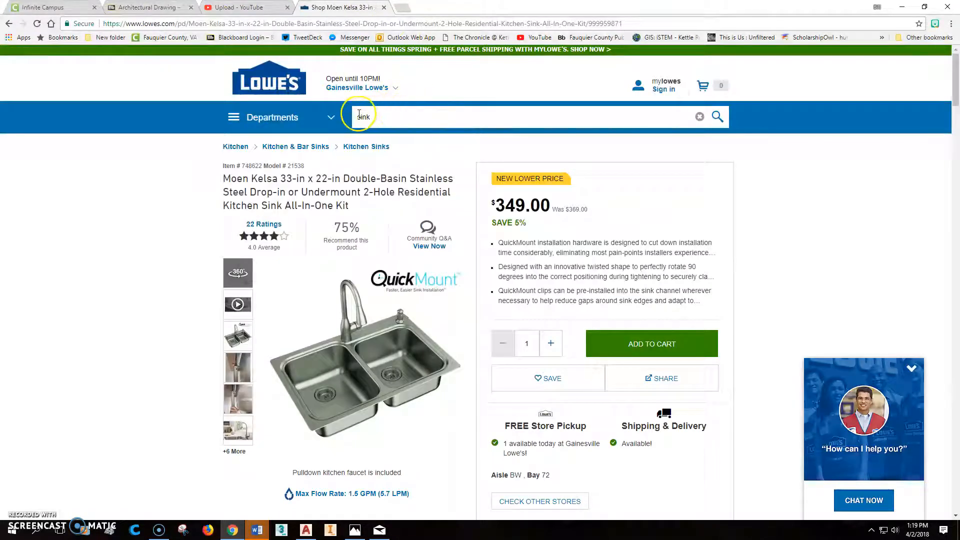
type("room")
left_click(389, 117)
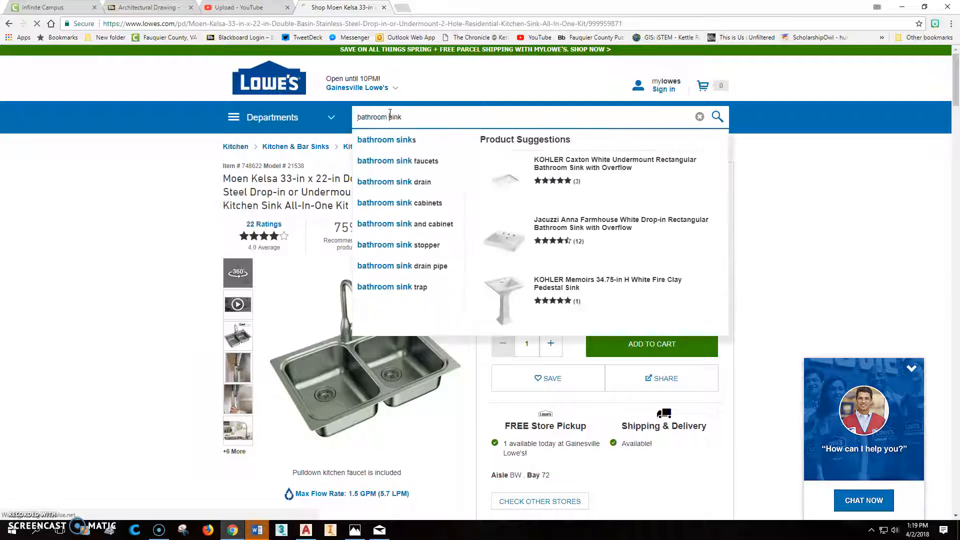
key("Return")
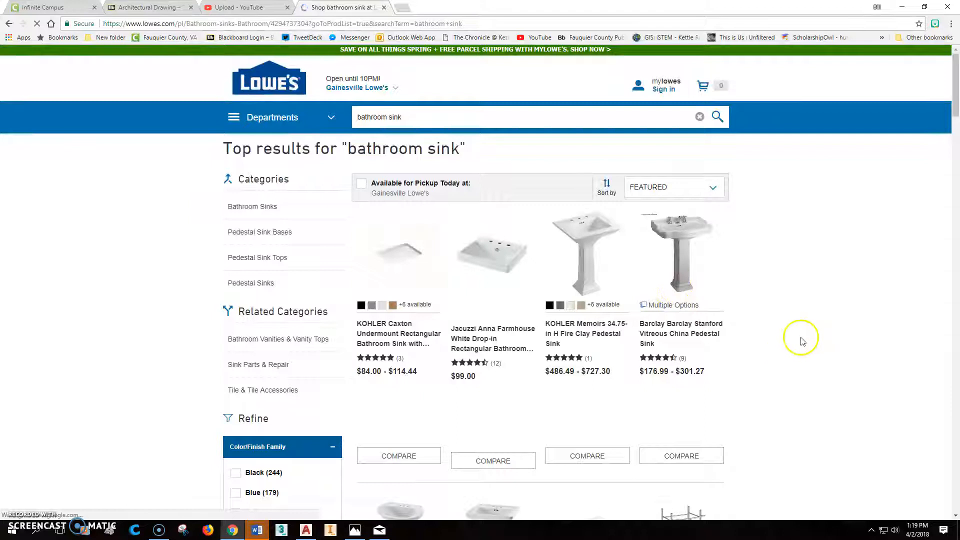
scroll(714, 289, "down", 1)
scroll(630, 221, "down", 1)
scroll(601, 190, "down", 1)
scroll(600, 191, "down", 1)
scroll(600, 190, "down", 2)
scroll(578, 248, "down", 1)
scroll(567, 279, "down", 2)
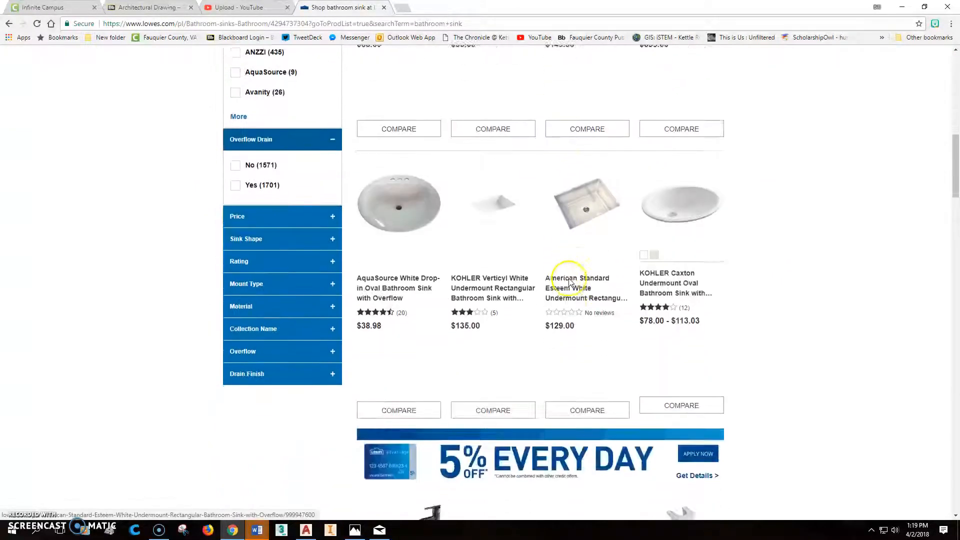
scroll(525, 286, "down", 1)
scroll(480, 289, "down", 1)
scroll(670, 300, "down", 2)
scroll(716, 358, "down", 3)
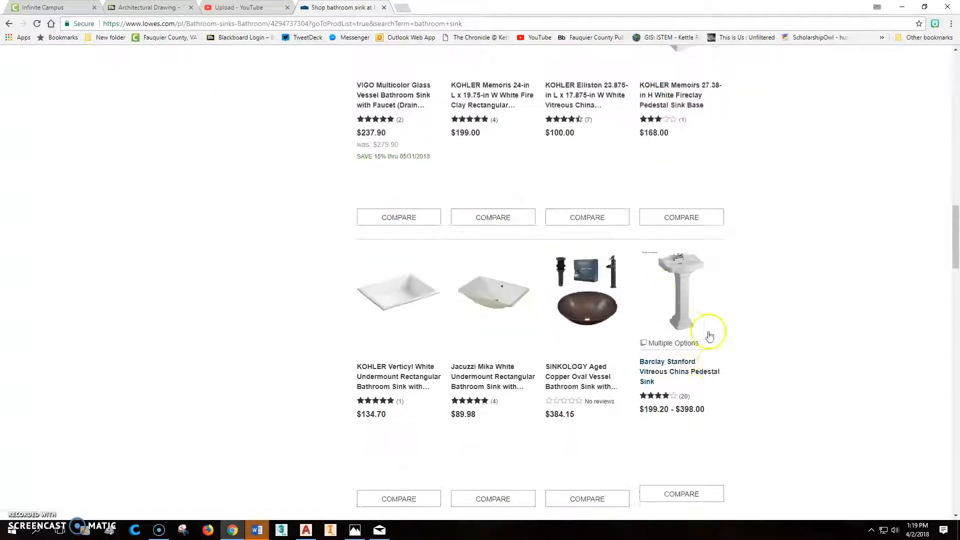
scroll(677, 281, "down", 1)
scroll(677, 280, "down", 1)
scroll(675, 279, "down", 2)
scroll(671, 278, "up", 3)
scroll(665, 276, "up", 3)
scroll(655, 270, "up", 2)
scroll(606, 278, "up", 1)
scroll(585, 326, "up", 2)
scroll(582, 405, "down", 2)
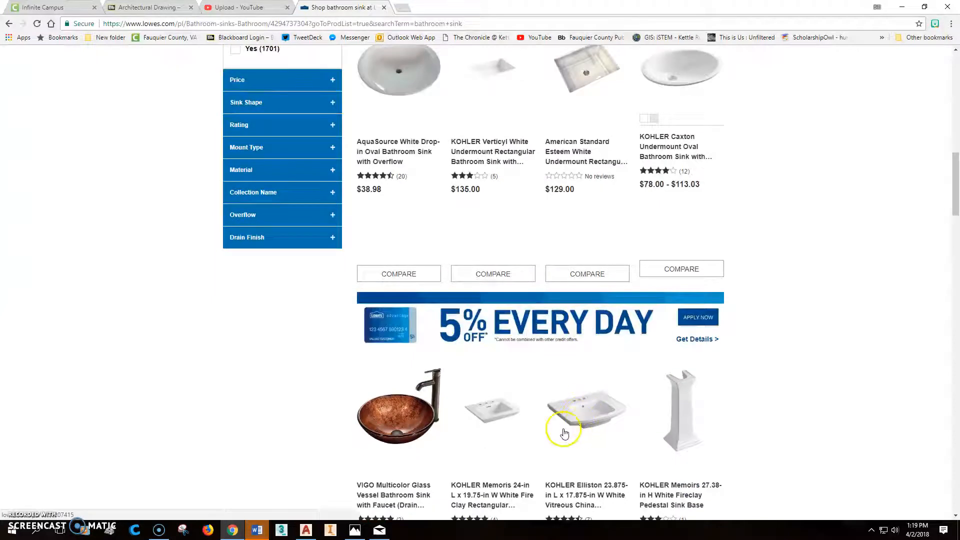
scroll(562, 429, "up", 2)
scroll(562, 439, "down", 1)
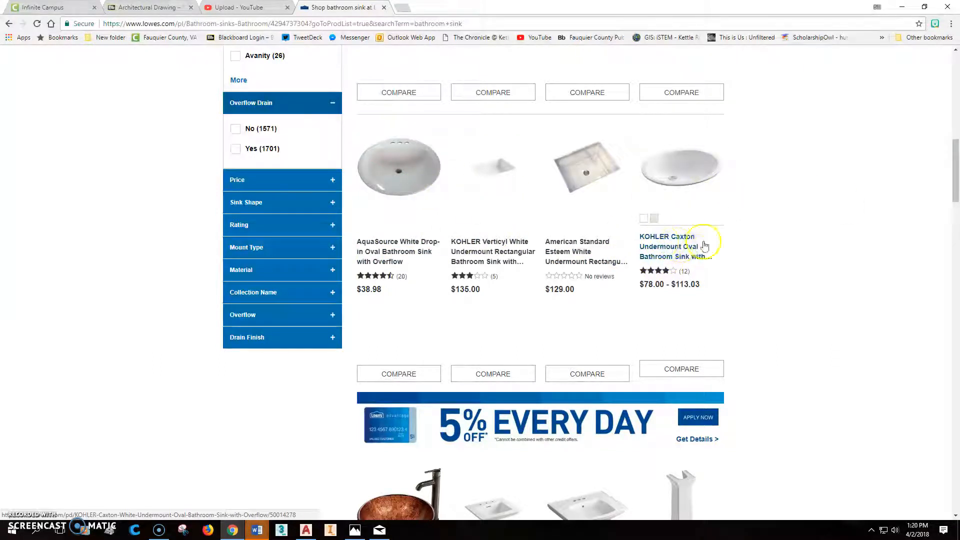
scroll(444, 241, "down", 3)
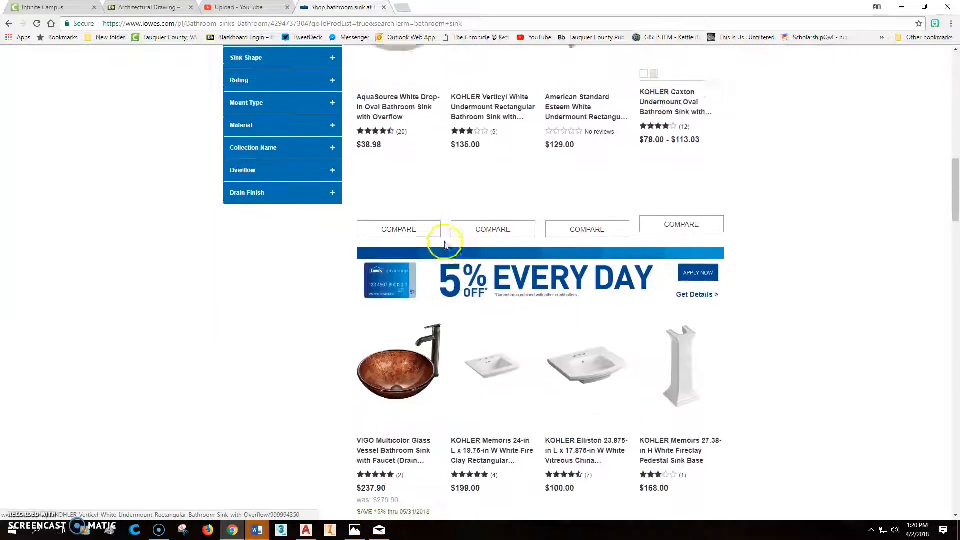
scroll(444, 241, "down", 4)
scroll(444, 242, "down", 3)
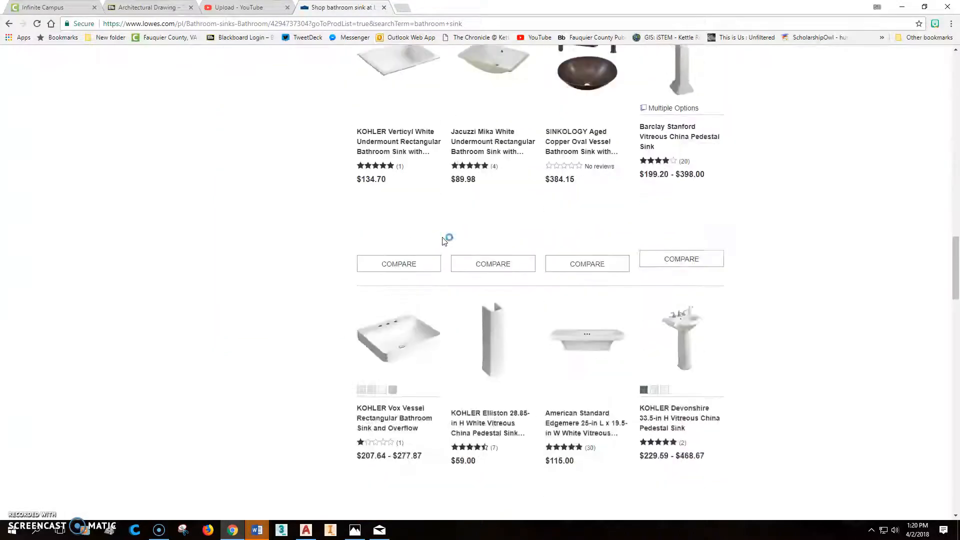
scroll(442, 239, "down", 2)
scroll(442, 237, "up", 5)
scroll(442, 238, "up", 7)
scroll(413, 244, "up", 1)
scroll(406, 345, "up", 3)
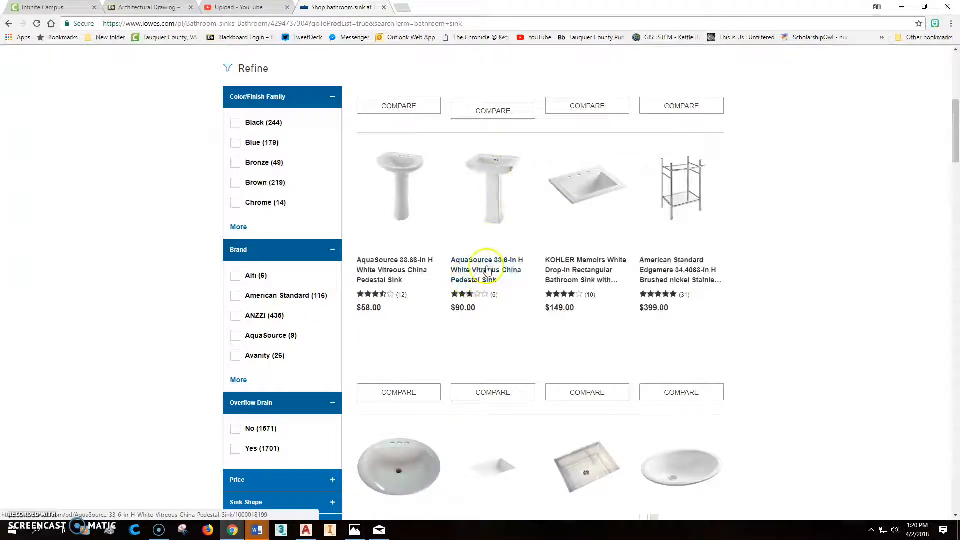
scroll(495, 293, "down", 2)
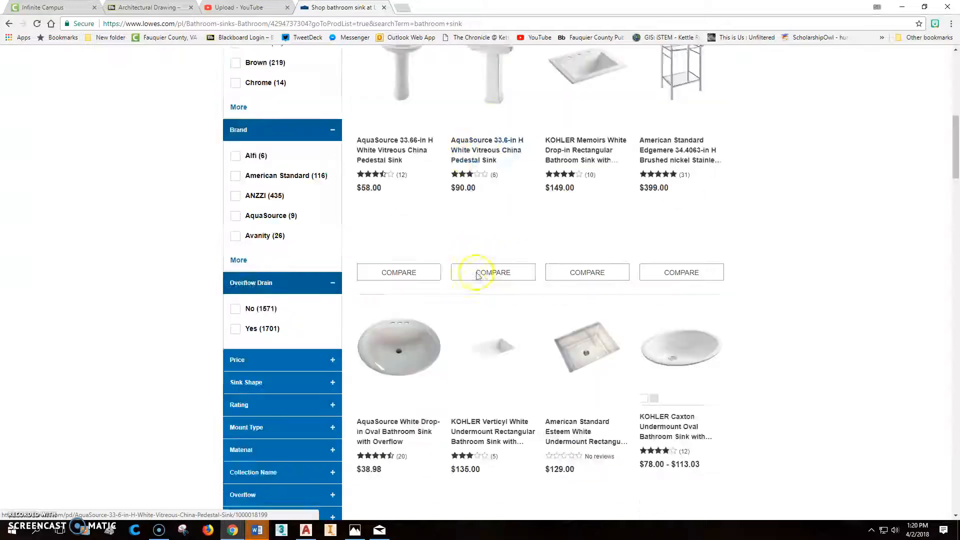
Open the AquaSource White Drop-in Oval sink page and expand its Specifications
left_click(398, 404)
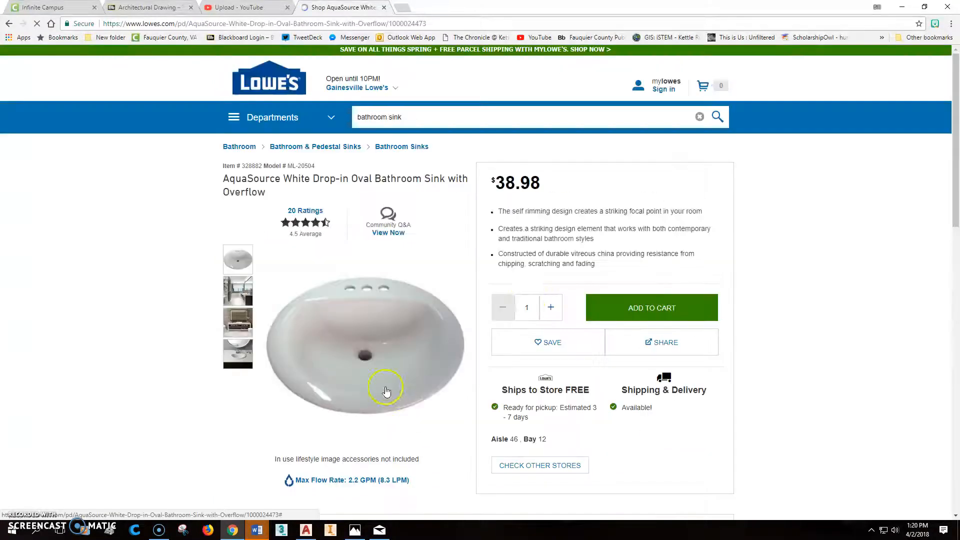
scroll(459, 274, "down", 2)
scroll(456, 258, "down", 3)
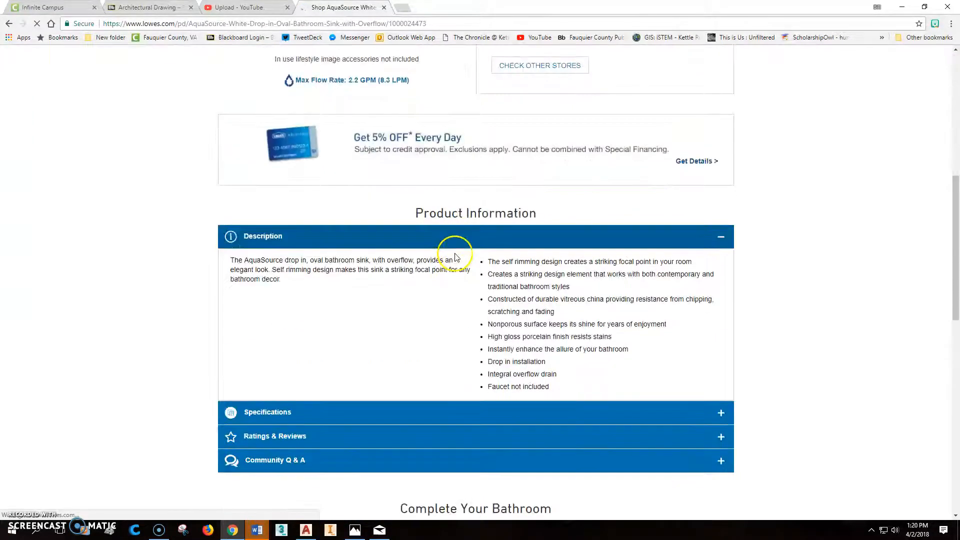
scroll(421, 266, "down", 2)
left_click(283, 263)
scroll(316, 263, "down", 2)
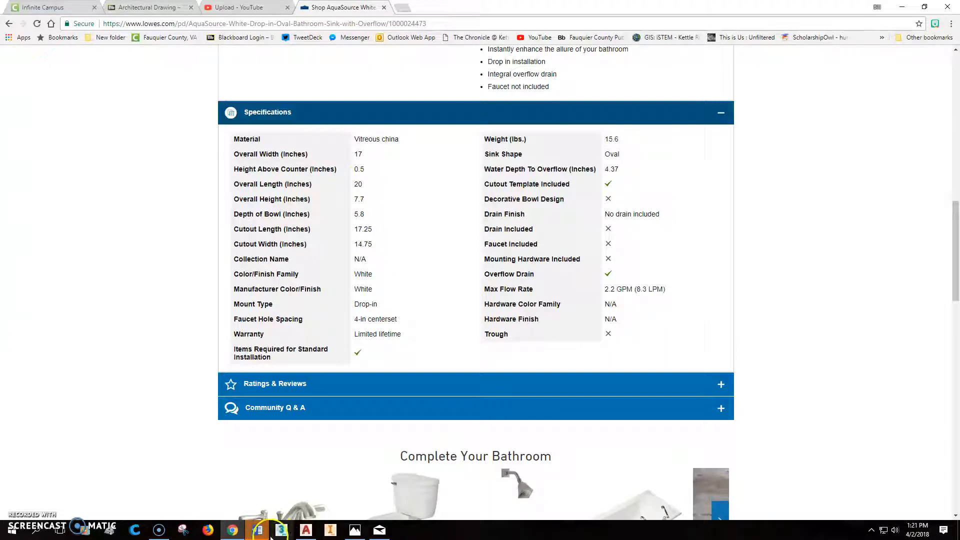
Draw a closed 24-by-32-inch rectangular fixture outline from four line segments above the hallway wall
left_click(306, 531)
middle_click_drag(510, 283, 446, 289)
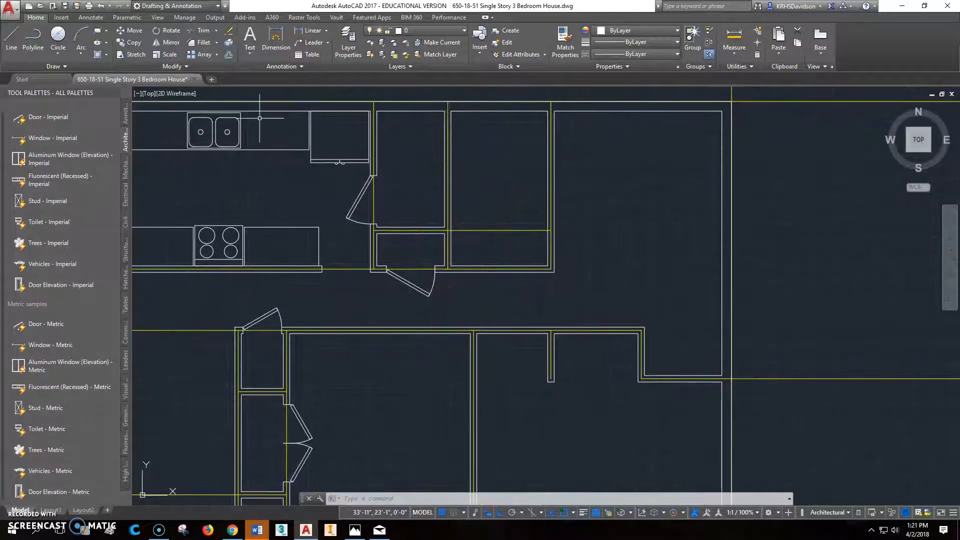
left_click(13, 37)
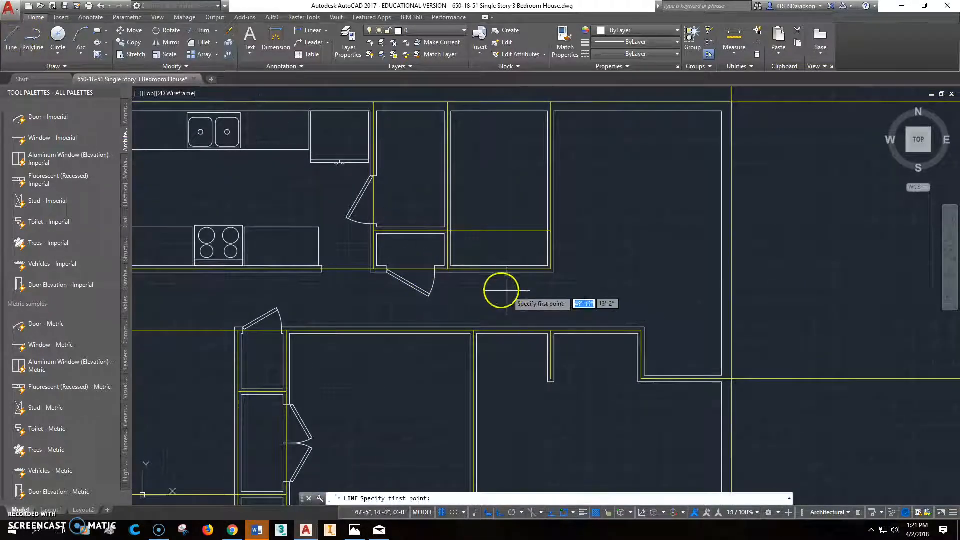
left_click(495, 284)
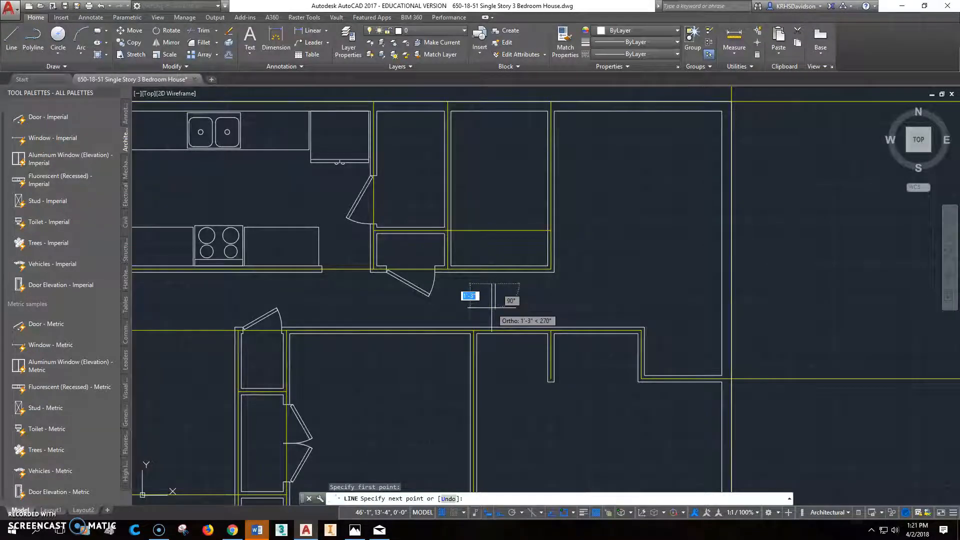
type("32")
key("Return")
type("24")
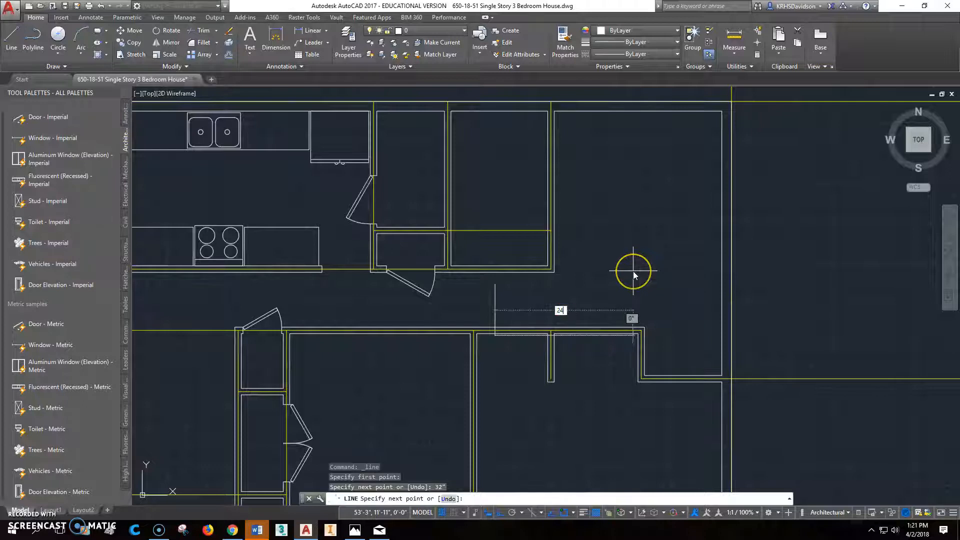
key("Return")
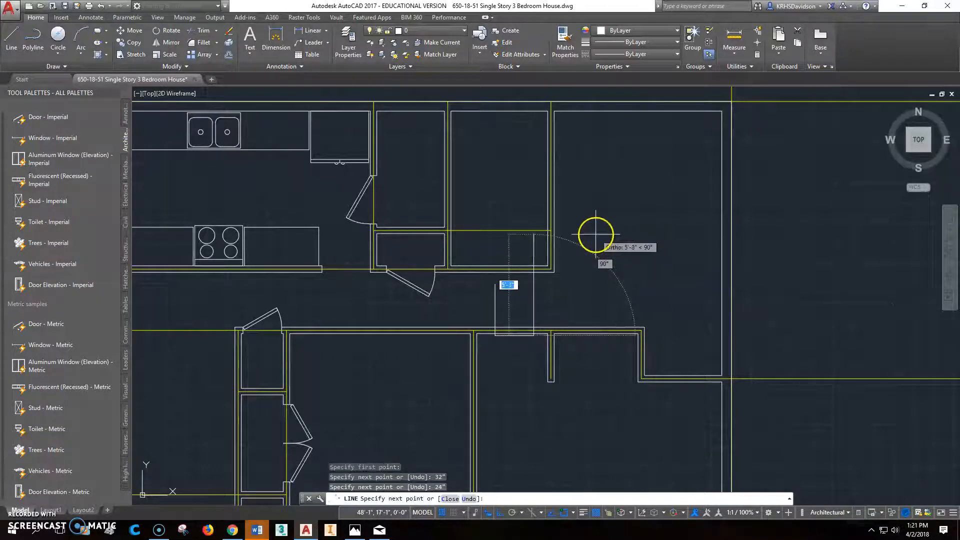
type("32")
key("Return")
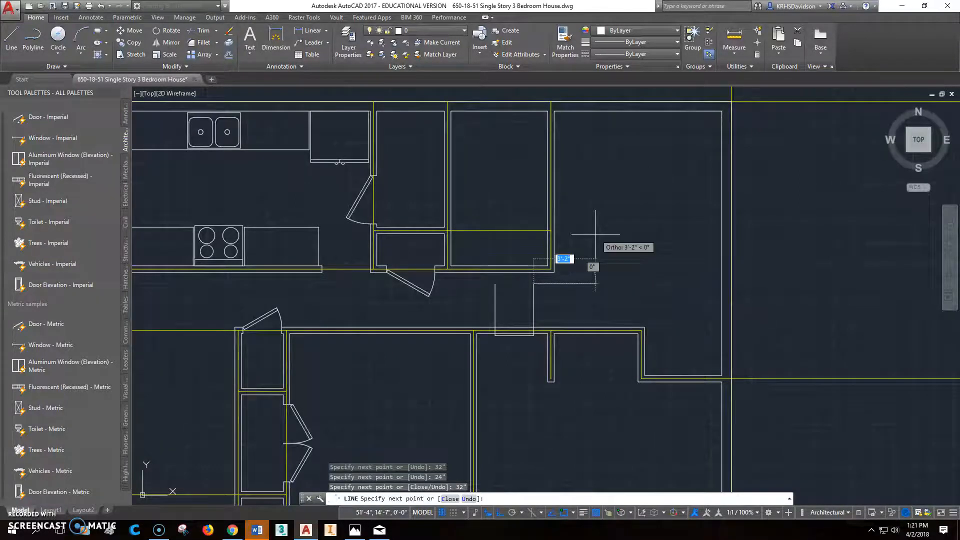
type("c")
key("Return")
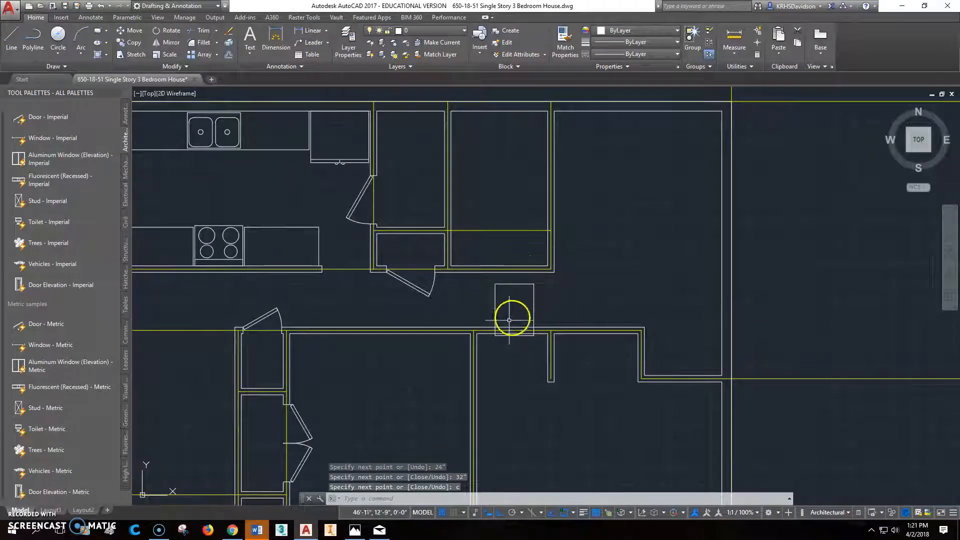
scroll(505, 325, "up", 3)
type("m")
Move the four-line rectangle into the bathroom against the wall
key("Return")
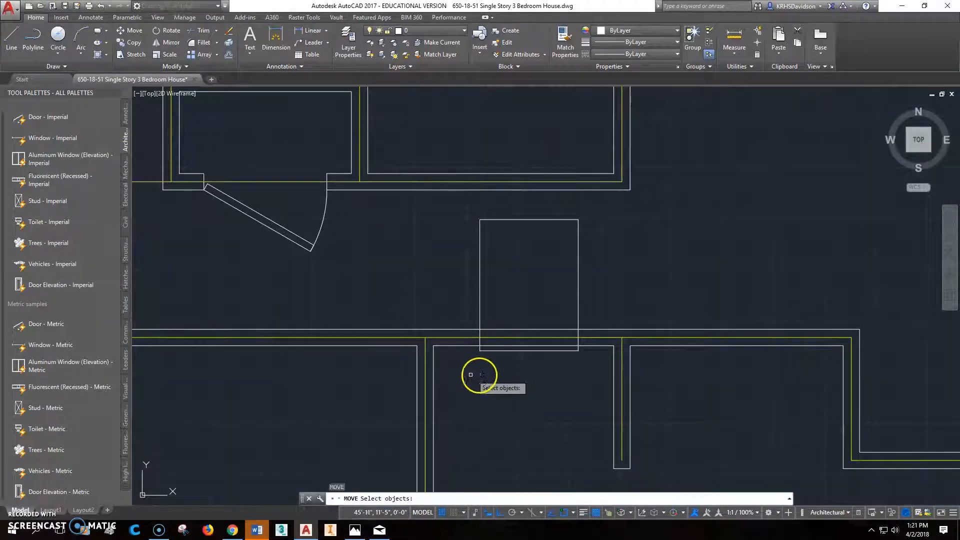
left_click(469, 360)
left_click(584, 216)
key("Return")
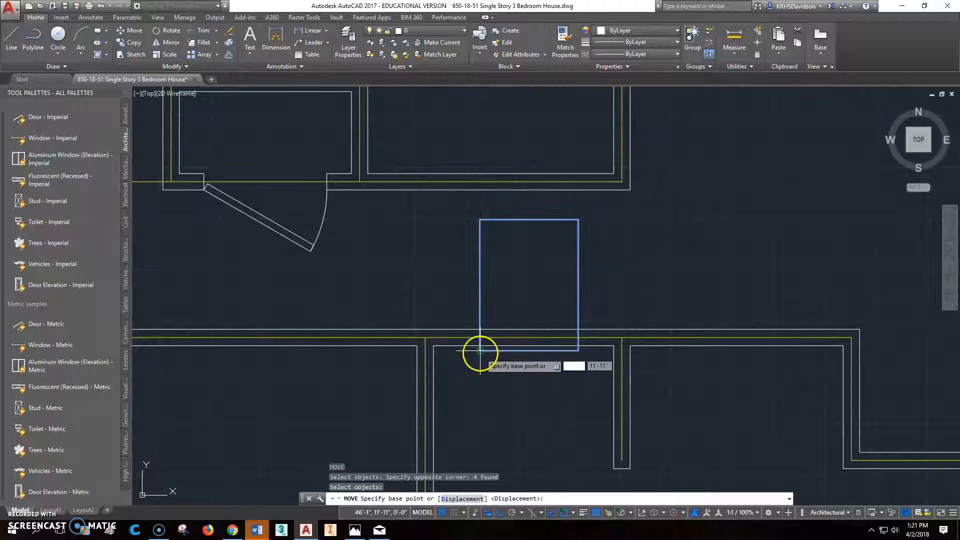
left_click(481, 351)
scroll(457, 330, "down", 2)
scroll(444, 285, "up", 4)
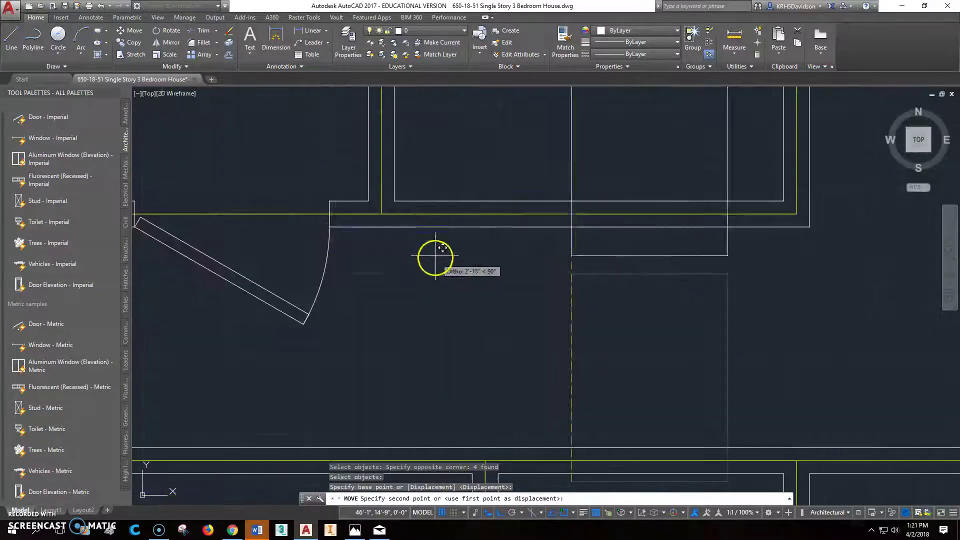
left_click(405, 191)
mouse_move(408, 193)
middle_mouse_down()
mouse_move(506, 321)
mouse_move(507, 302)
middle_mouse_up()
scroll(517, 297, "down", 2)
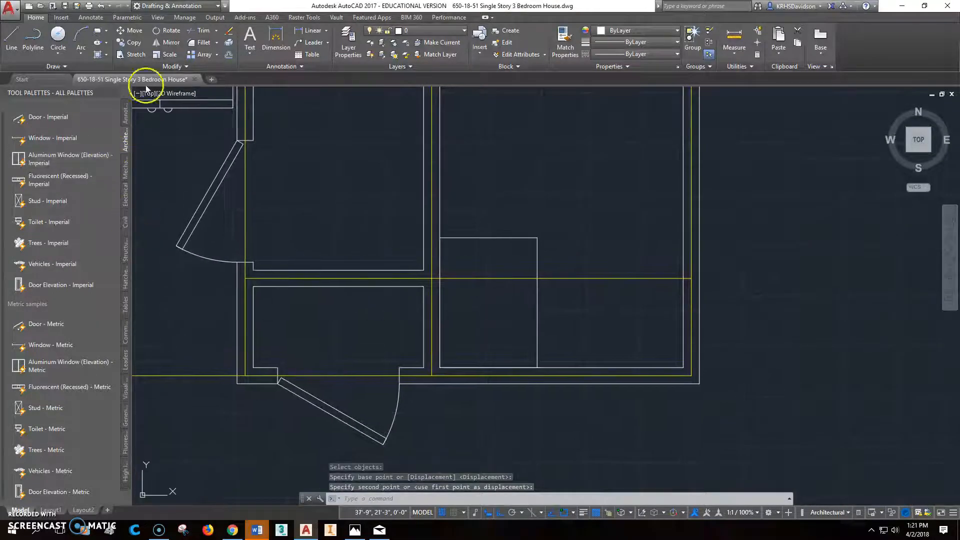
Draw the oval sink bowl as a centre ellipse inside the counter, long axis vertical
left_click(59, 54)
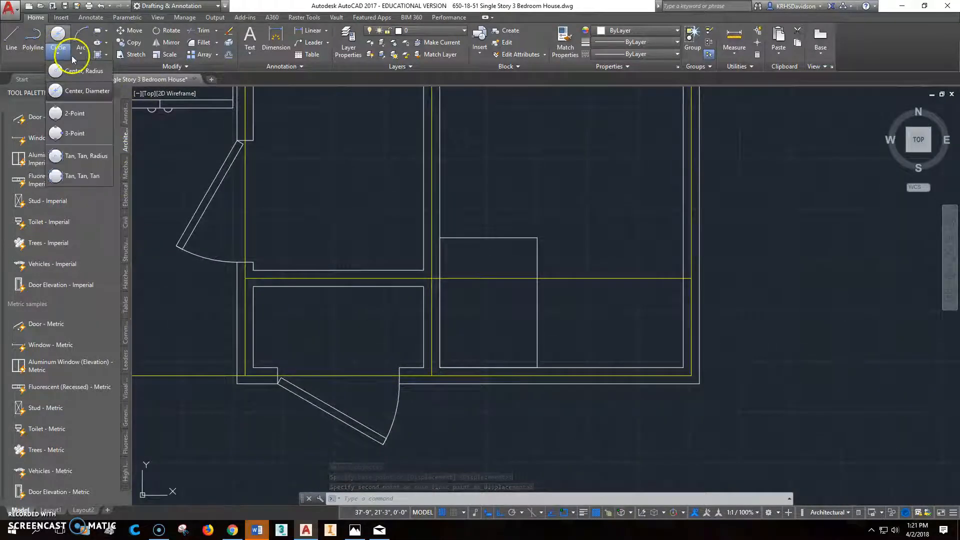
left_click(81, 54)
left_click(96, 45)
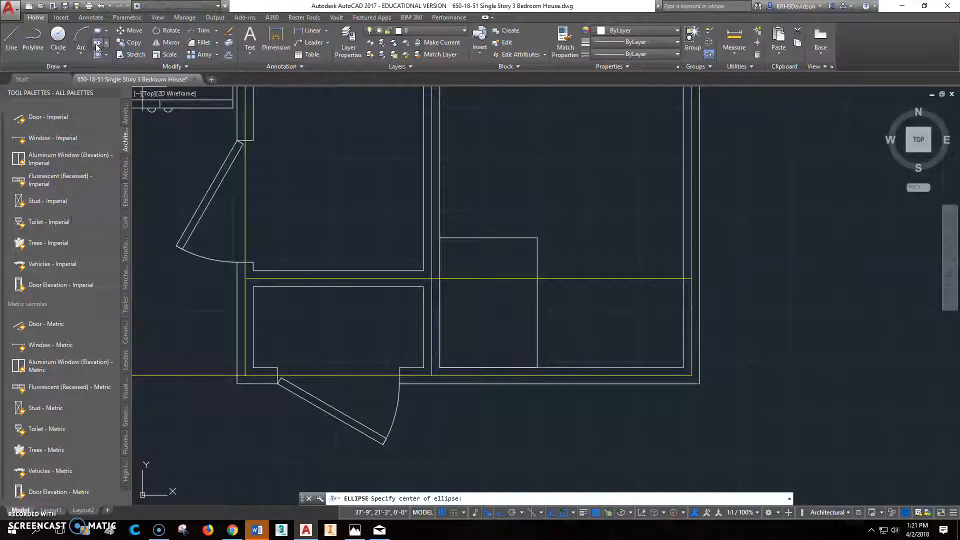
left_click(106, 43)
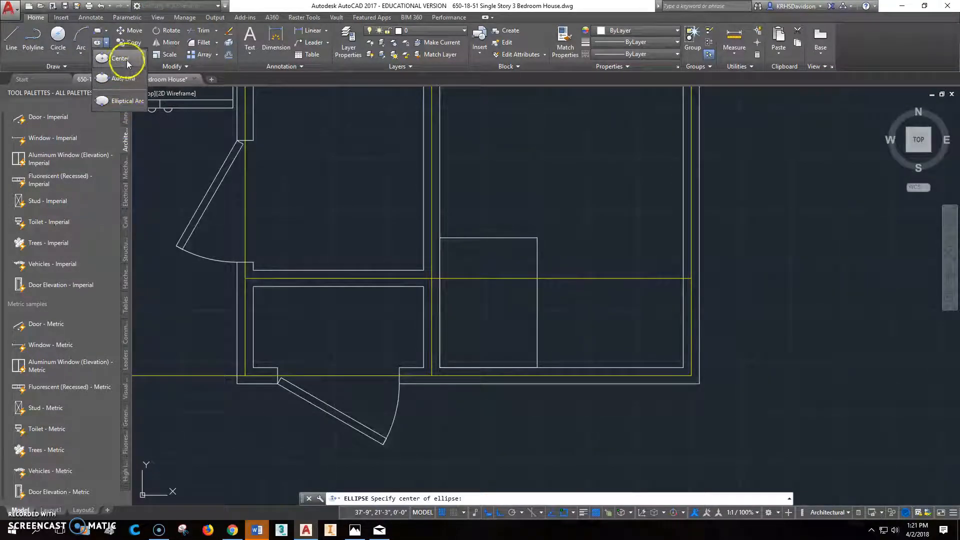
left_click(129, 60)
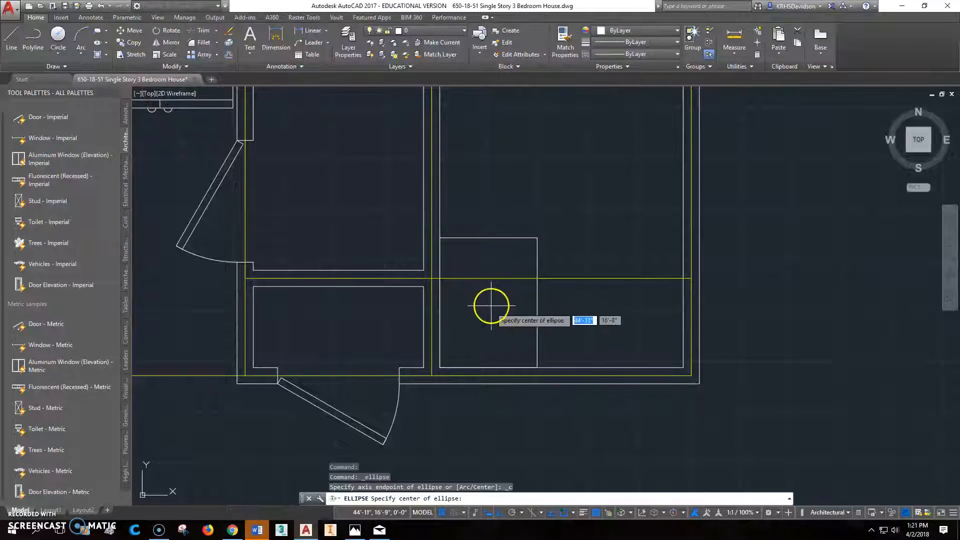
left_click(490, 302)
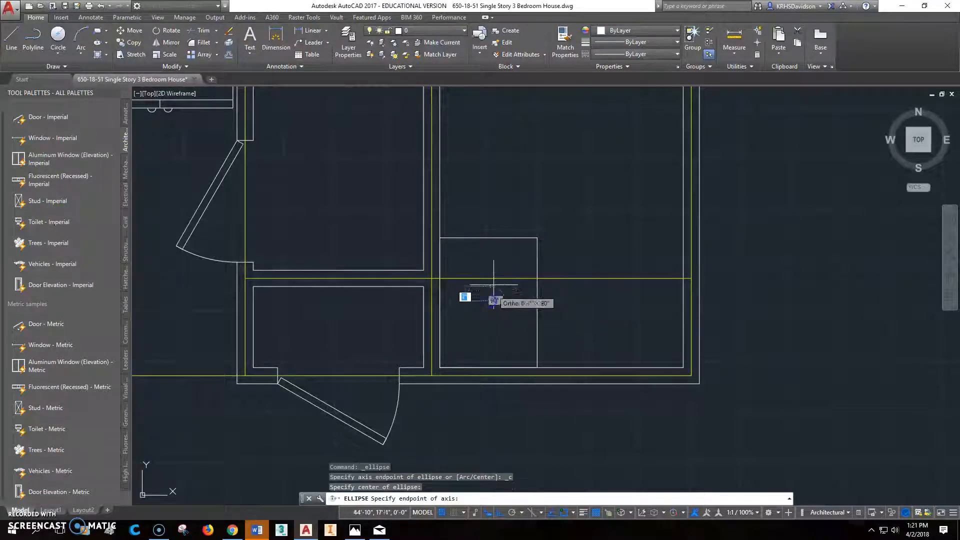
left_click(490, 251)
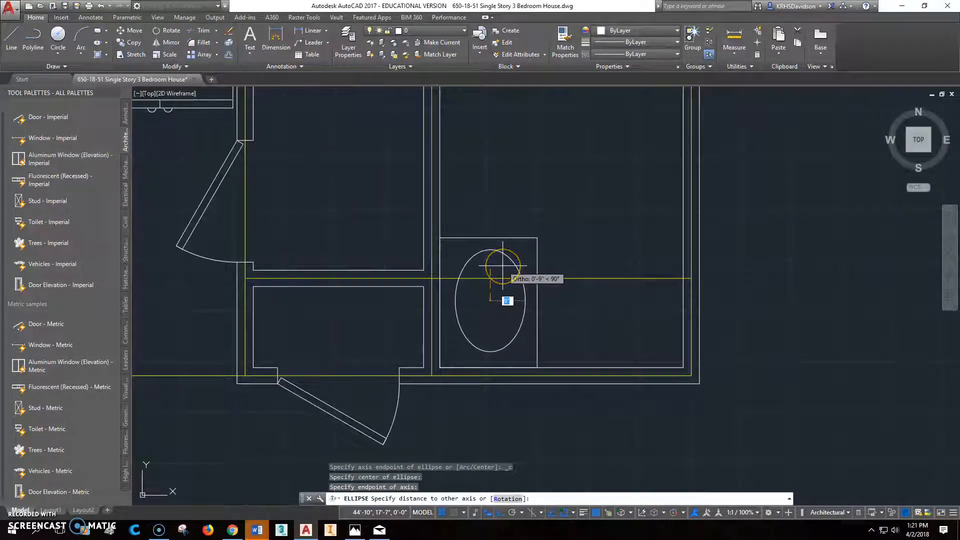
key("Return")
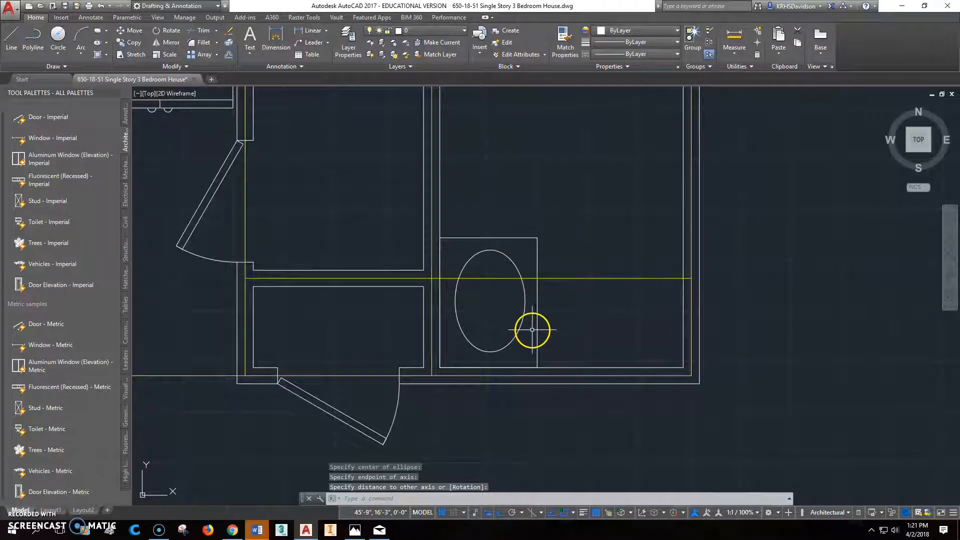
scroll(532, 331, "down", 2)
scroll(532, 330, "up", 1)
scroll(518, 308, "up", 3)
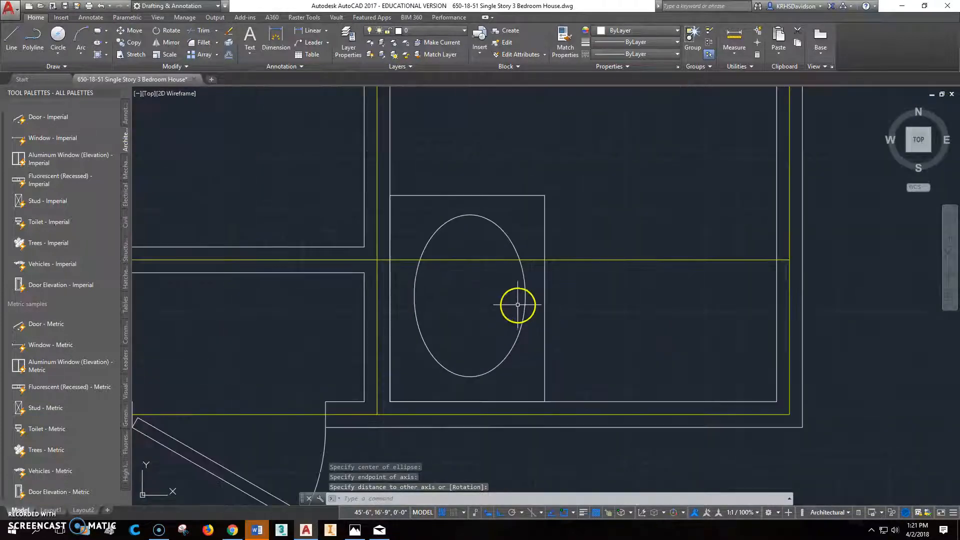
Add a 2-inch-diameter drain circle centred on the bowl
left_click(58, 36)
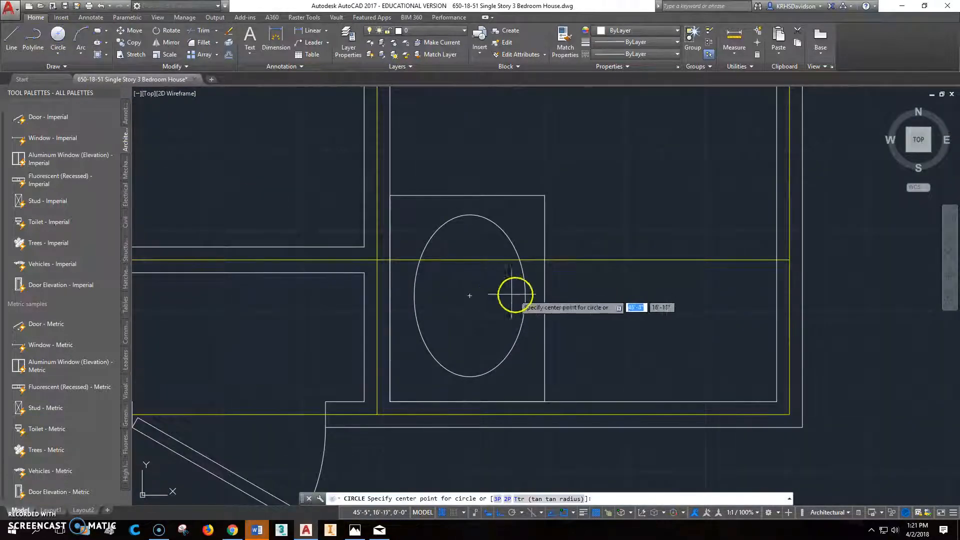
left_click(469, 296)
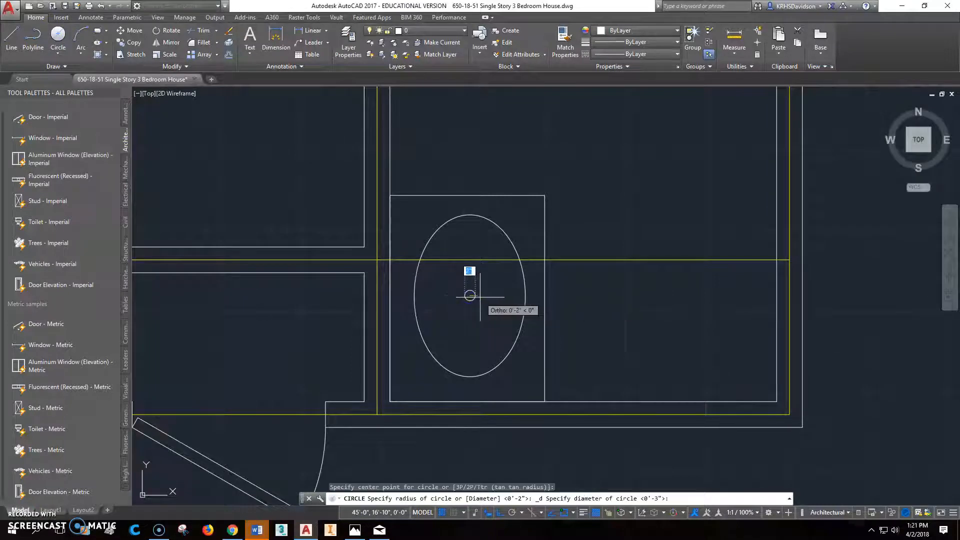
type("2")
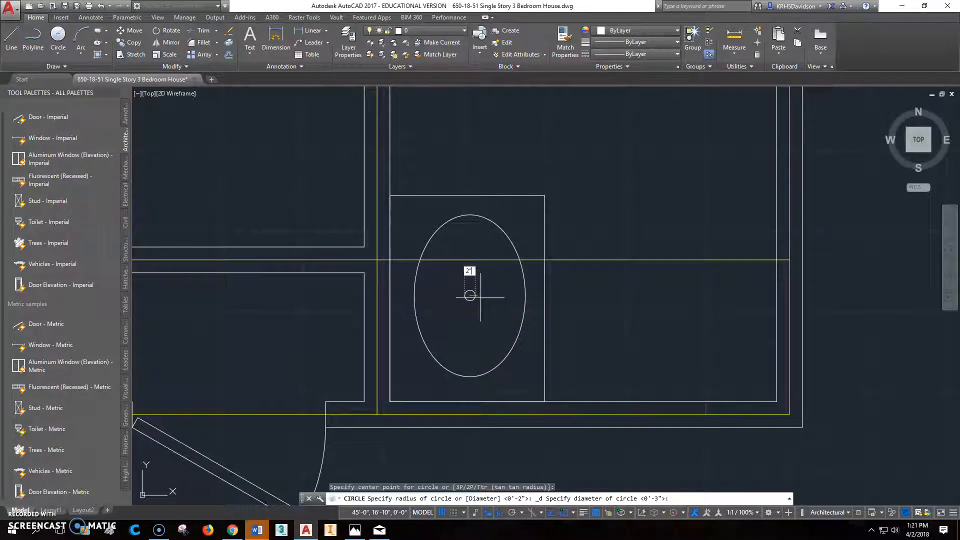
key("Return")
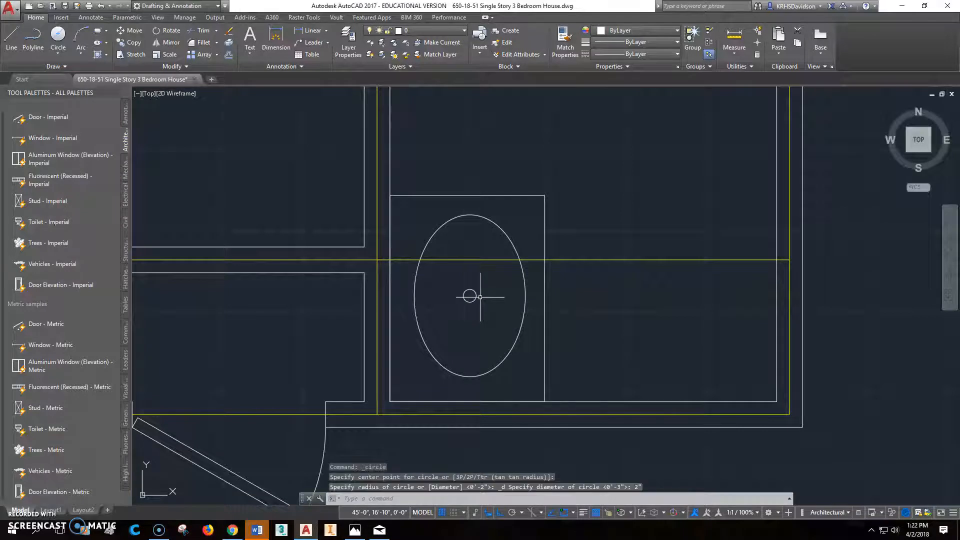
scroll(538, 293, "up", 3)
scroll(578, 293, "down", 3)
scroll(578, 293, "down", 3)
middle_click_drag(649, 358, 514, 318)
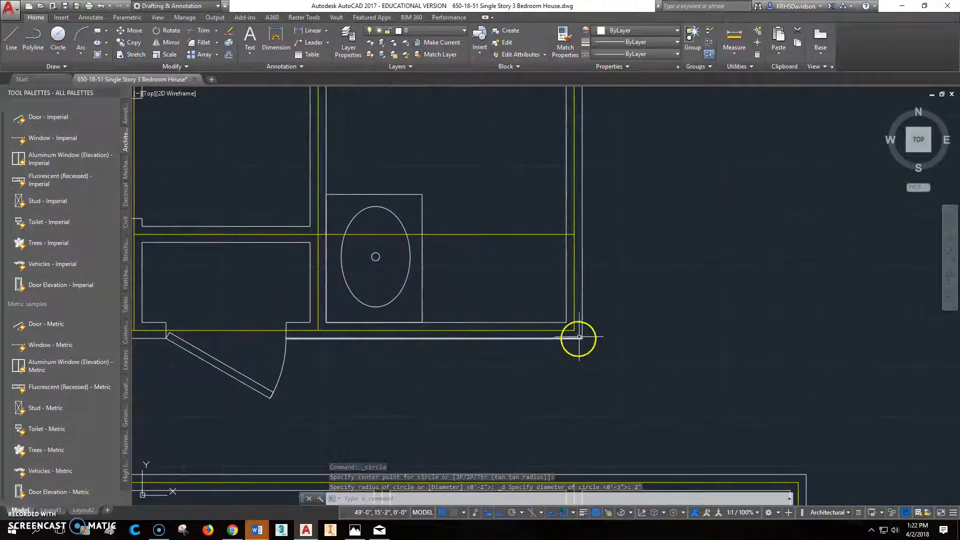
middle_click_drag(578, 337, 566, 380)
middle_click_drag(568, 249, 549, 415)
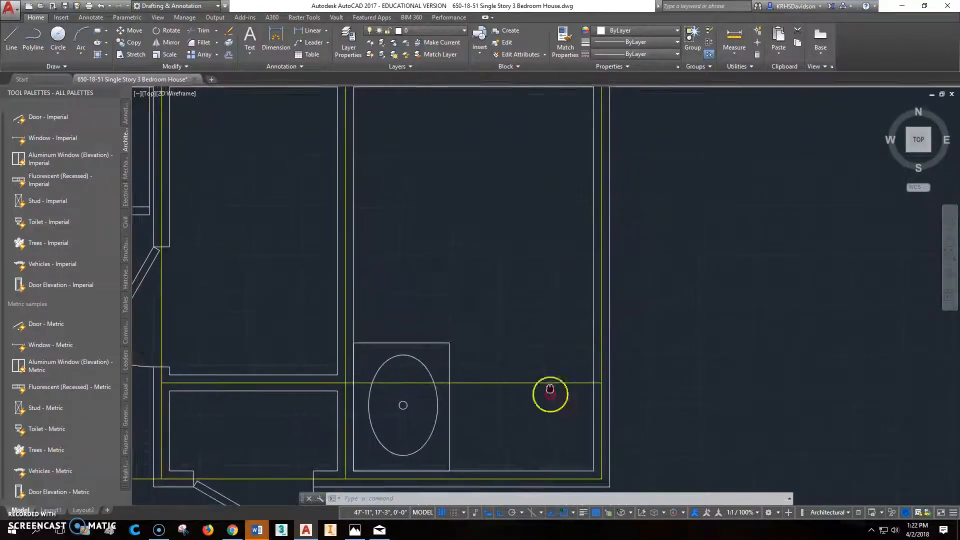
Glance at the sink product page, then show the reference floor plan image in Photos
left_click(239, 533)
left_click(367, 532)
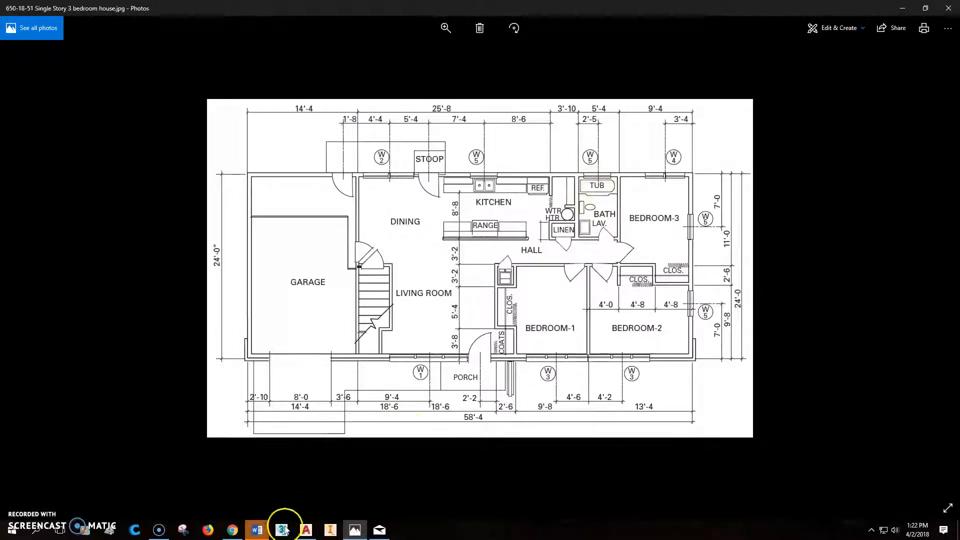
Return to Lowe's, trim the search text to 'tub' and run the search
left_click(265, 528)
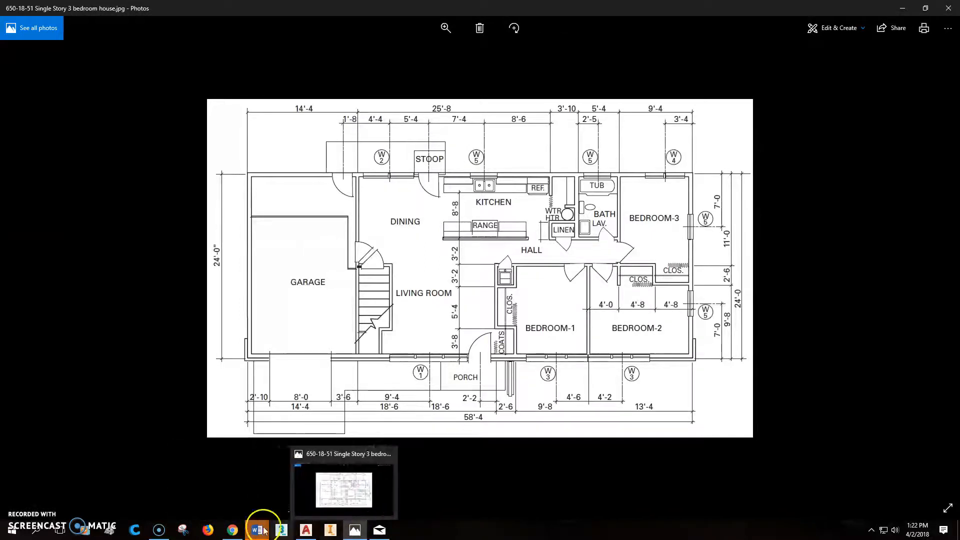
left_click(237, 531)
scroll(428, 105, "up", 3)
scroll(443, 117, "up", 3)
scroll(385, 143, "up", 3)
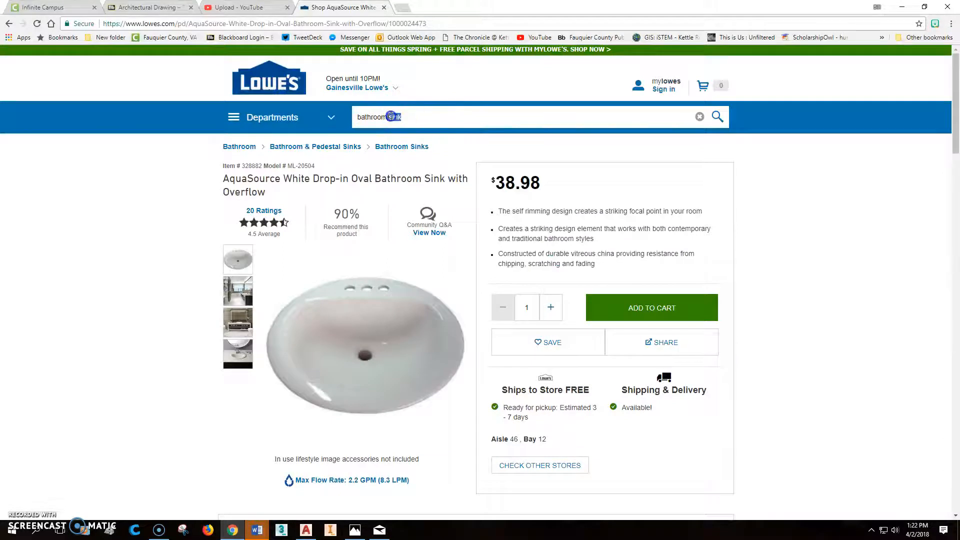
type("b")
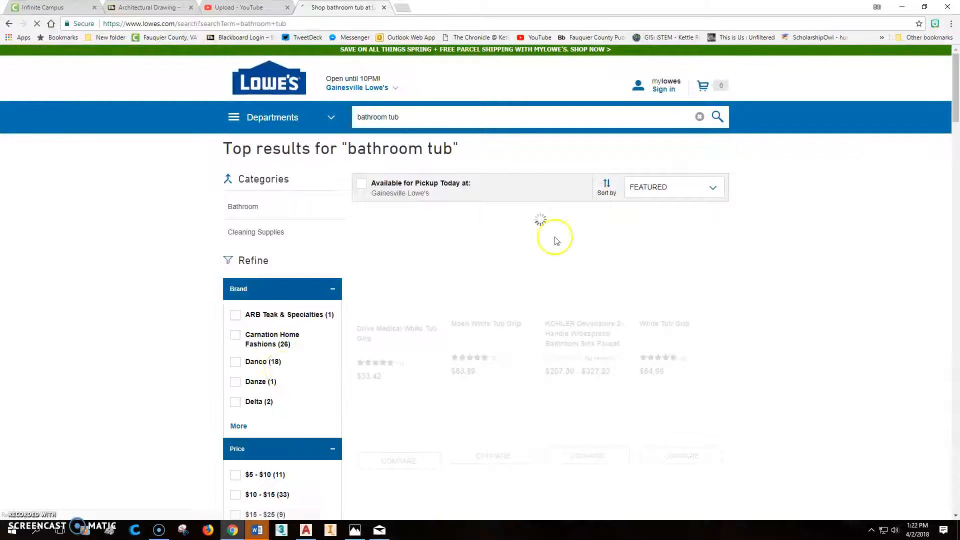
scroll(789, 275, "down", 3)
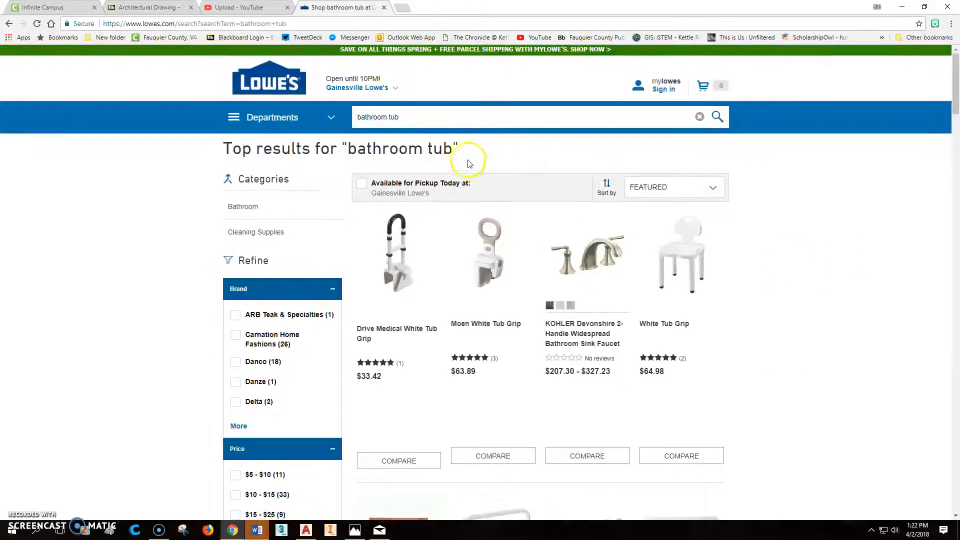
scroll(472, 163, "down", 3)
scroll(474, 181, "down", 1)
scroll(475, 184, "down", 4)
scroll(474, 184, "down", 3)
scroll(475, 183, "down", 3)
scroll(475, 184, "down", 3)
scroll(474, 184, "down", 1)
scroll(473, 184, "down", 3)
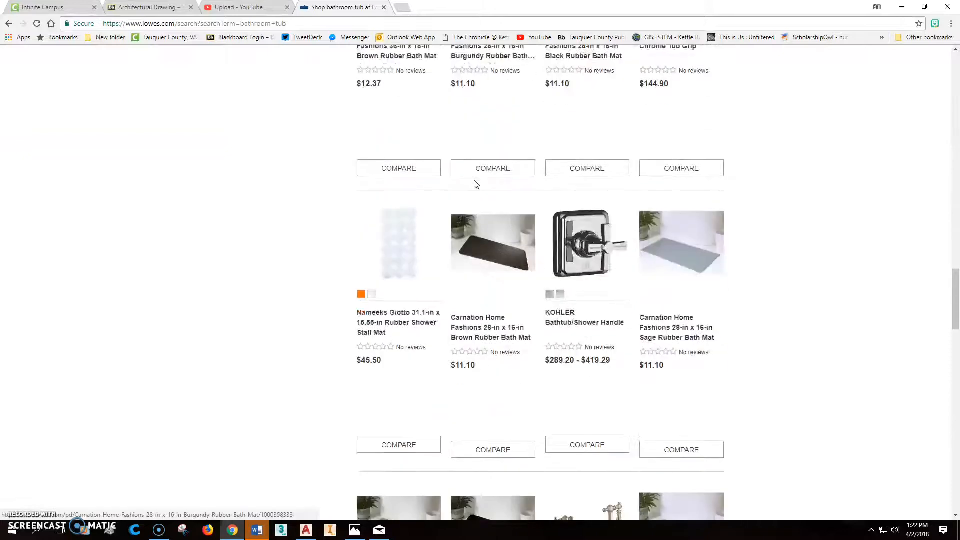
scroll(471, 184, "down", 3)
scroll(469, 176, "up", 8)
scroll(466, 167, "up", 8)
scroll(456, 161, "up", 8)
left_click_drag(388, 117, 334, 118)
key("Delete")
key("Delete")
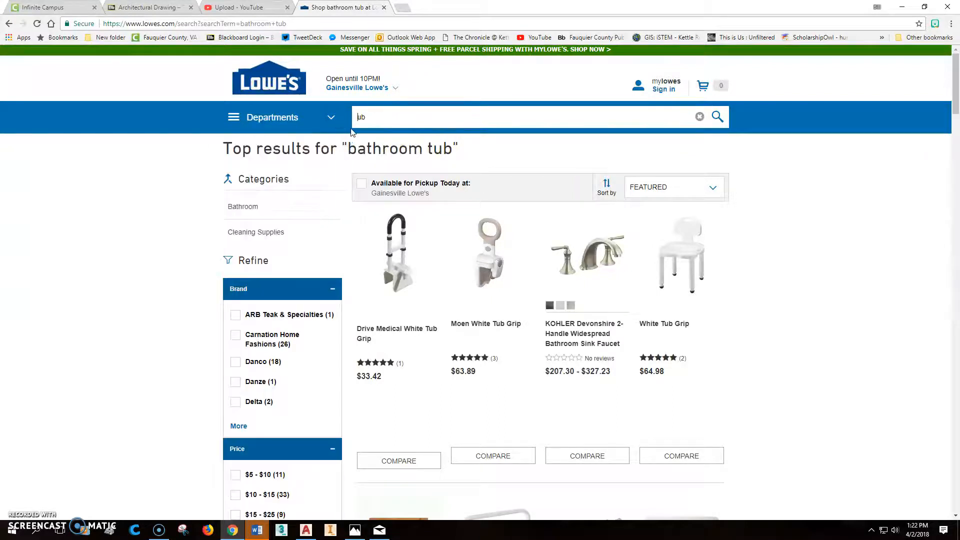
type("t")
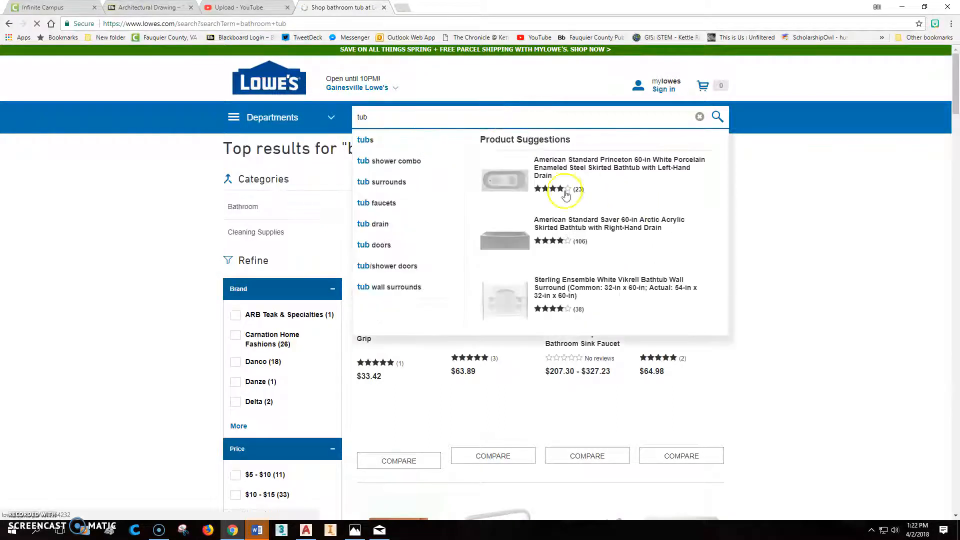
key("Return")
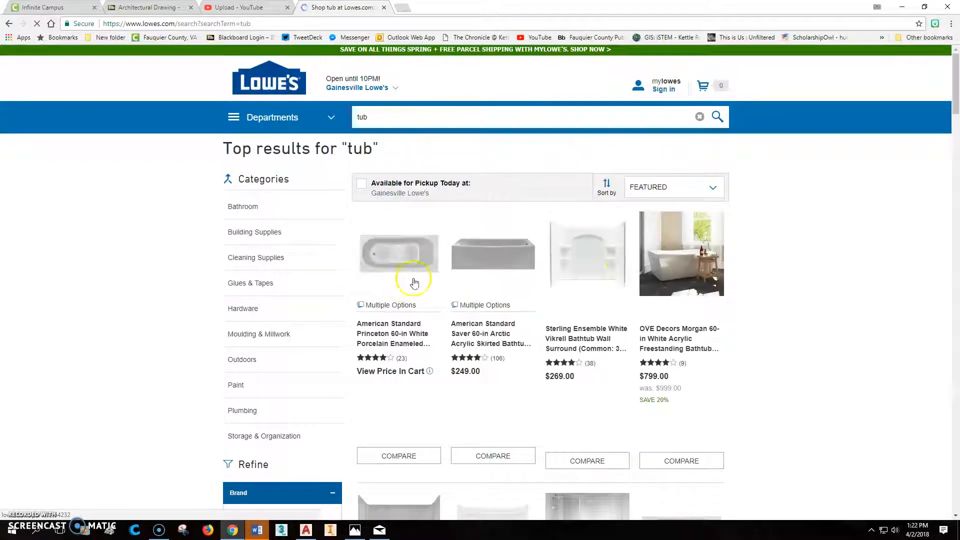
scroll(580, 203, "down", 1)
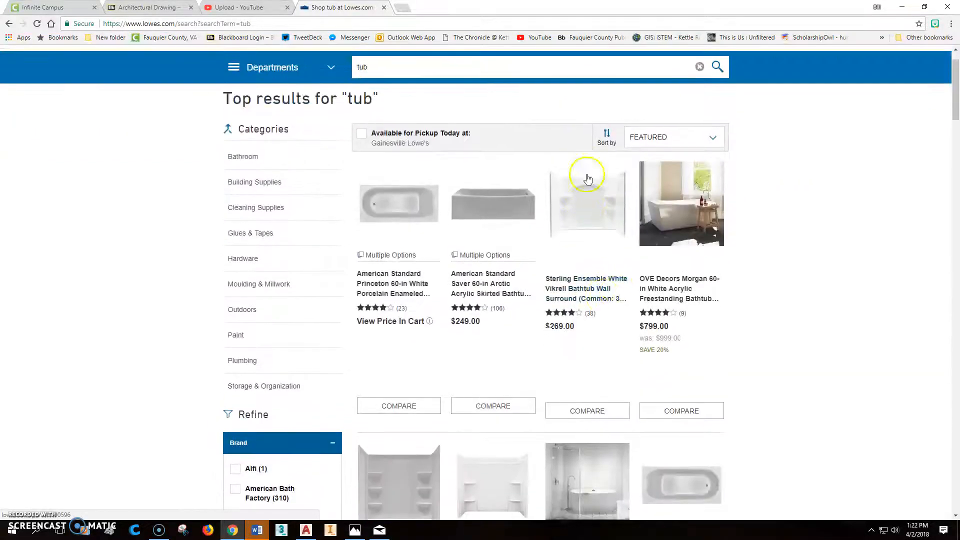
scroll(610, 319, "down", 2)
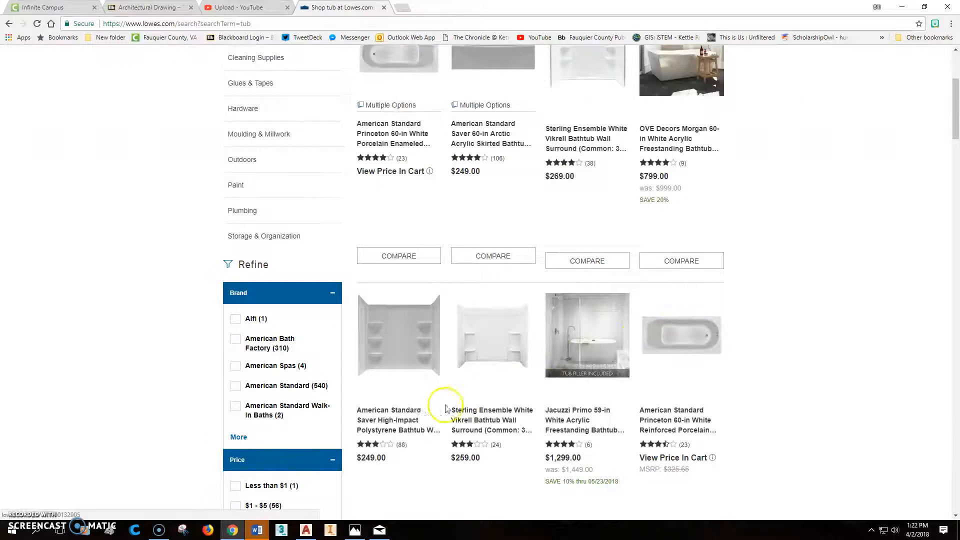
scroll(427, 380, "up", 2)
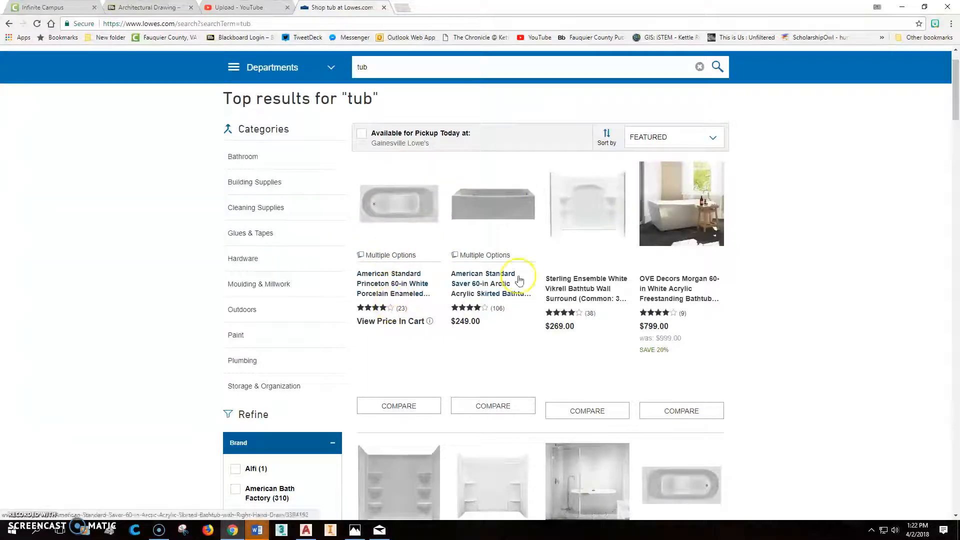
scroll(578, 281, "down", 3)
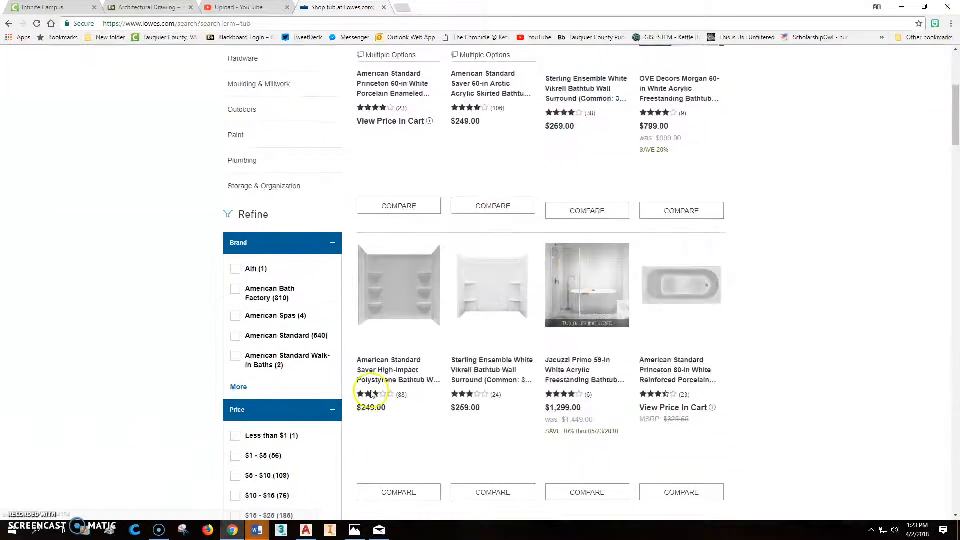
scroll(398, 172, "up", 1)
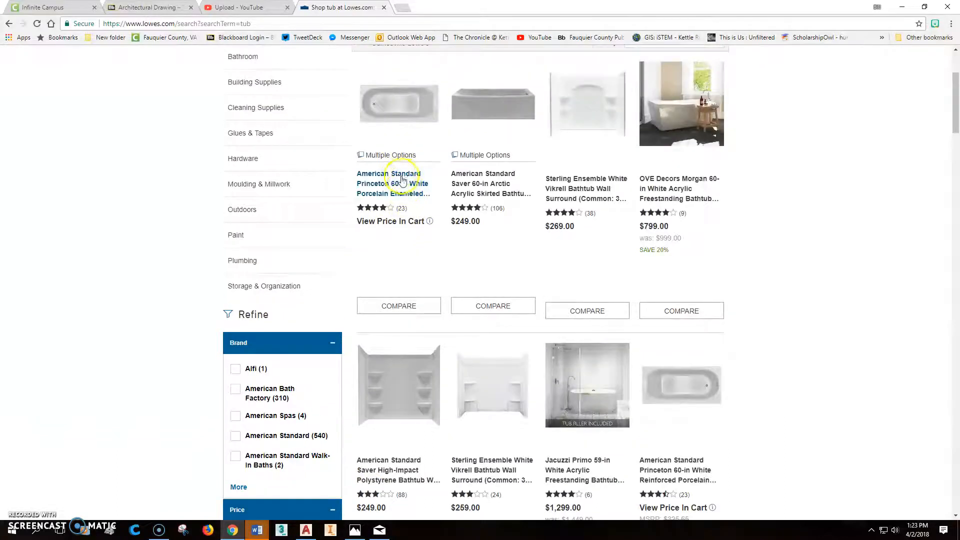
Open the American Standard Princeton 60-in bathtub page and expand its Specifications
left_click(400, 178)
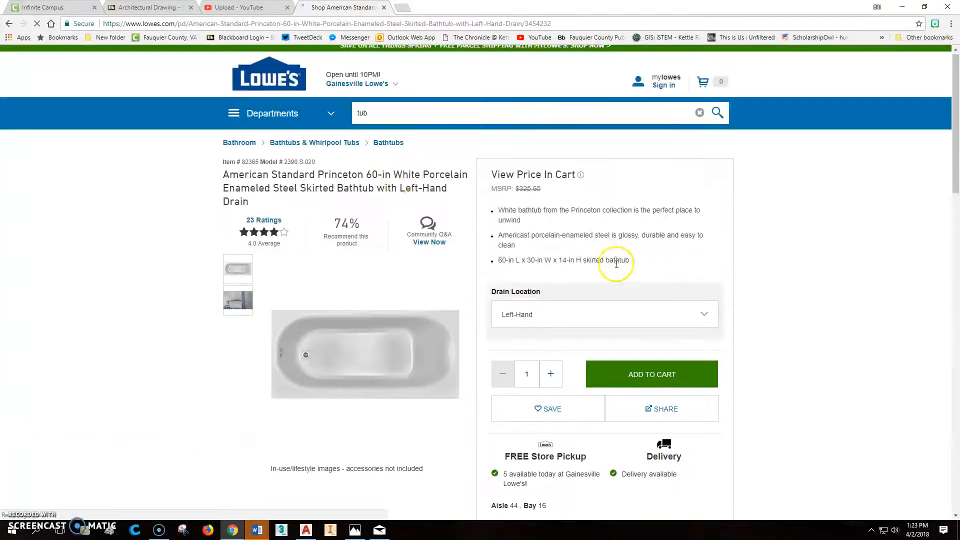
scroll(615, 261, "down", 5)
left_click(266, 409)
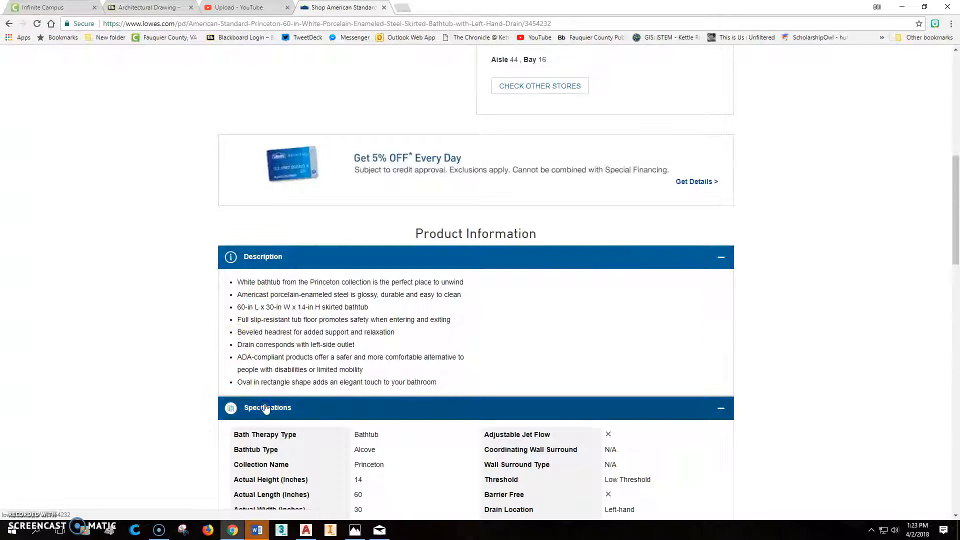
scroll(493, 251, "down", 4)
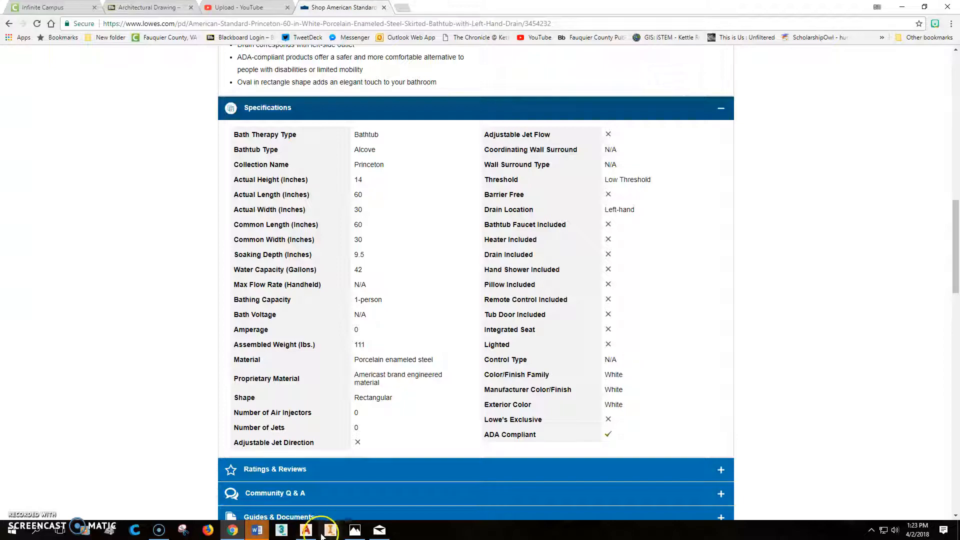
Offset the bathroom's top wall line 30 inches downward to mark the tub width
left_click(306, 531)
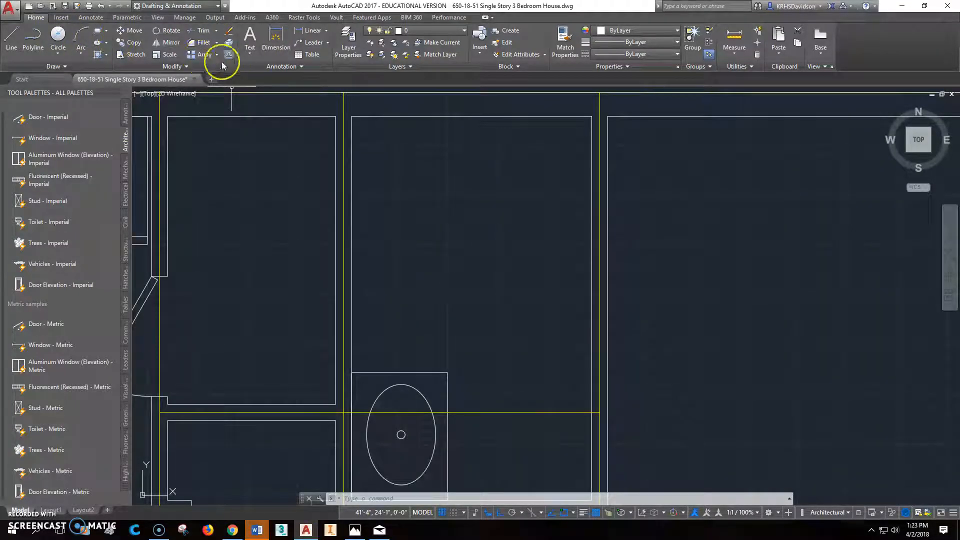
left_click(229, 42)
type("30'")
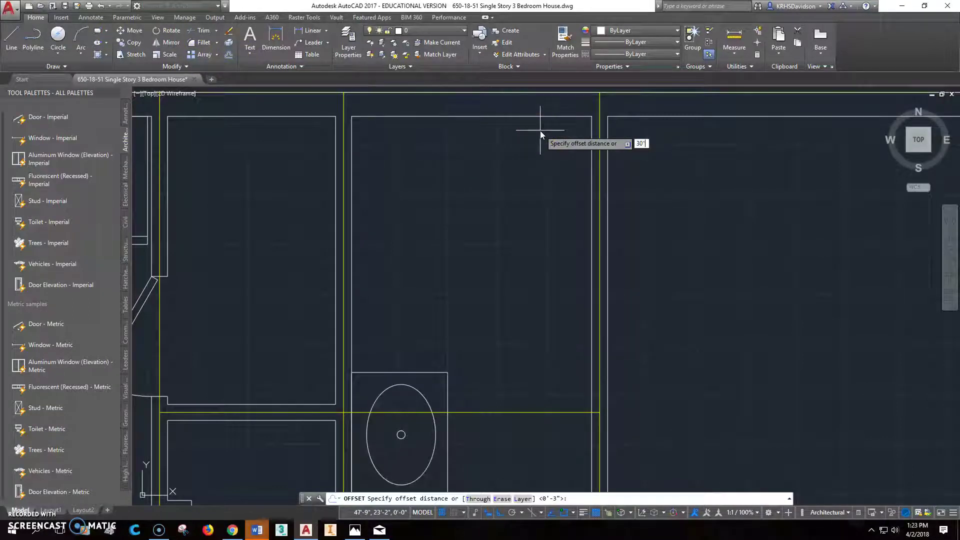
key("Return")
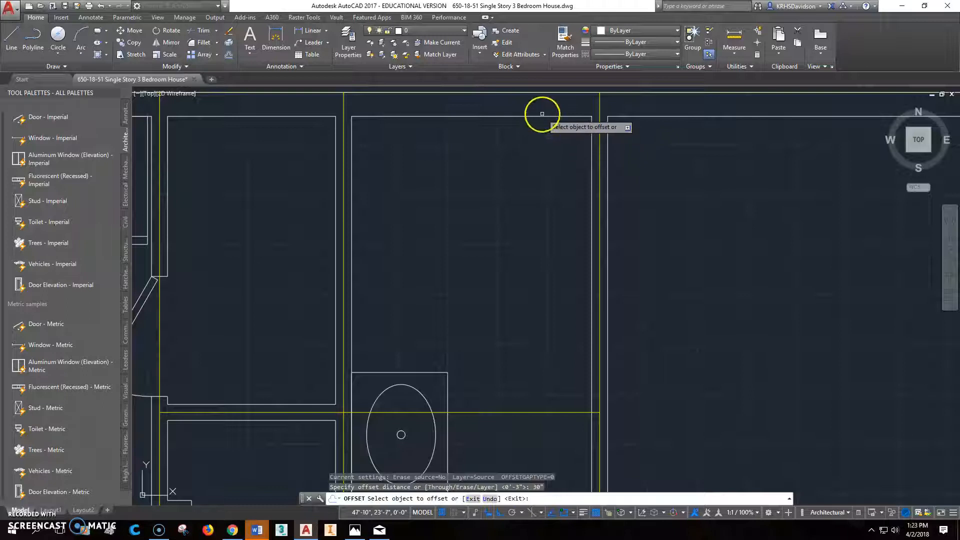
left_click(542, 117)
left_click(531, 169)
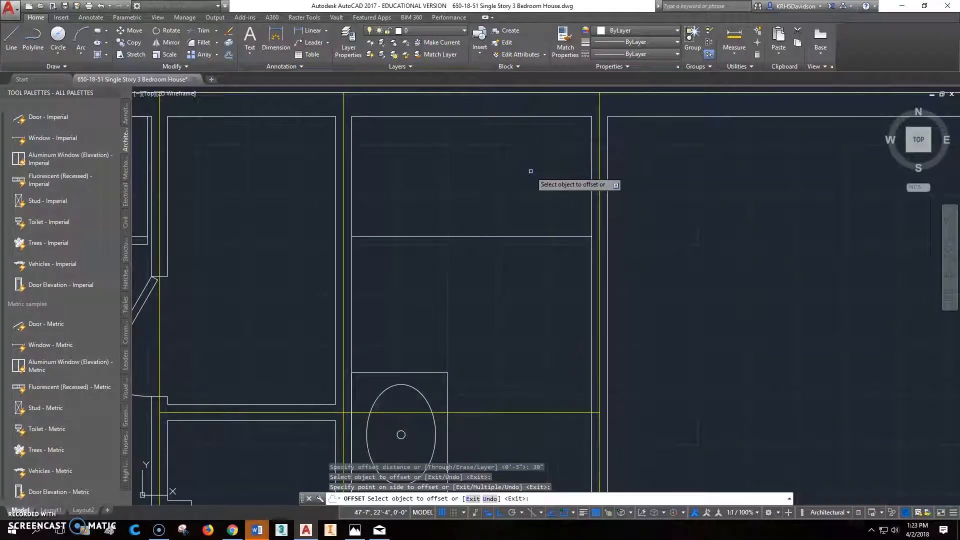
key("Escape")
left_click(527, 178)
type("list")
Run LIST on the new tub-width line to check its properties
key("Return")
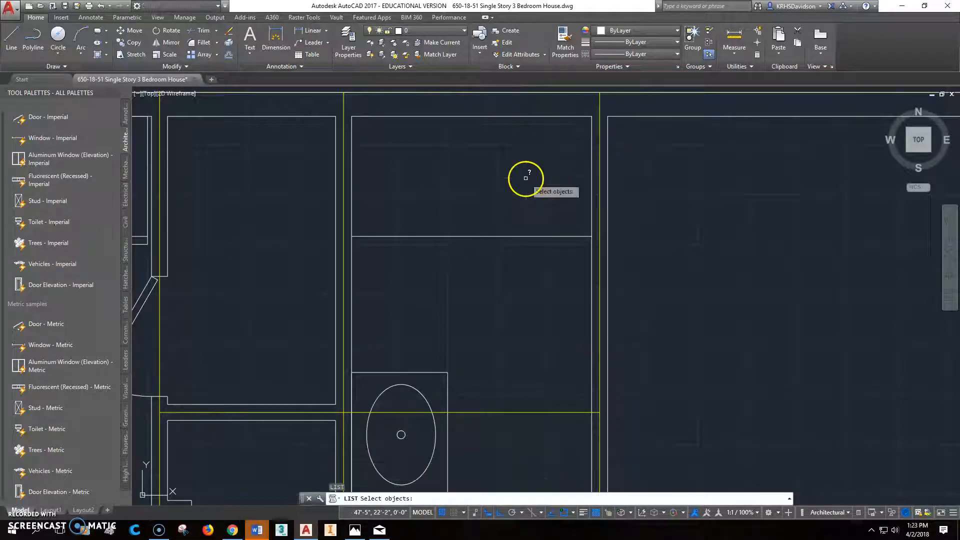
left_click(525, 236)
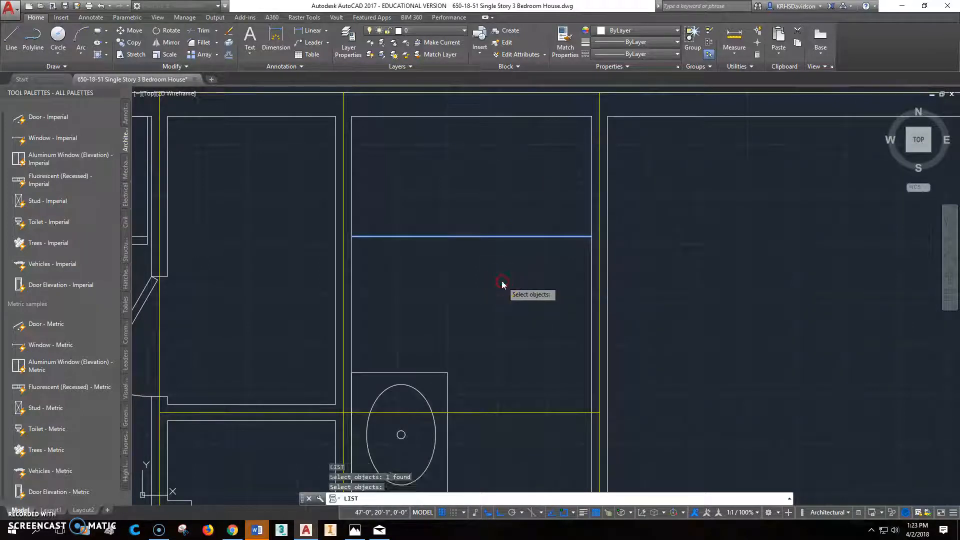
key("Return")
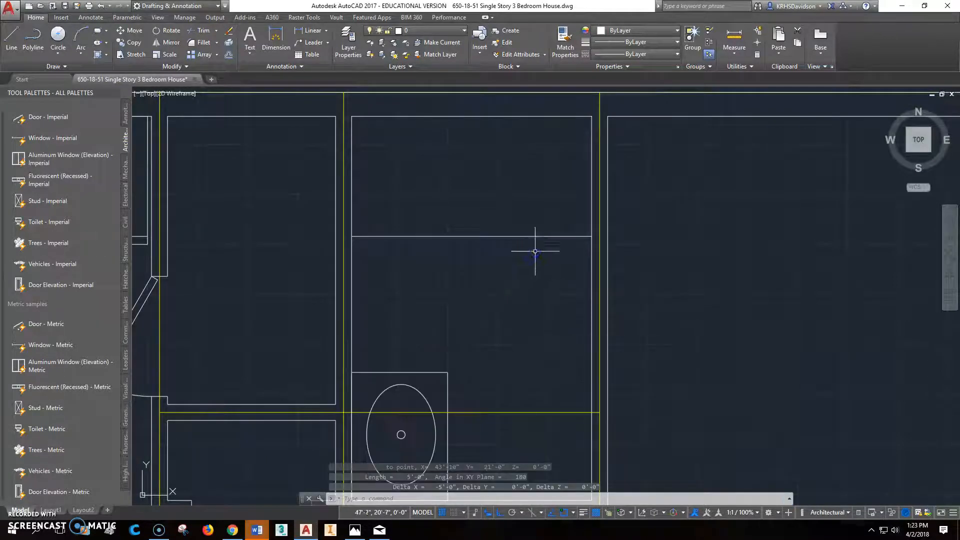
middle_click_drag(498, 255, 463, 286)
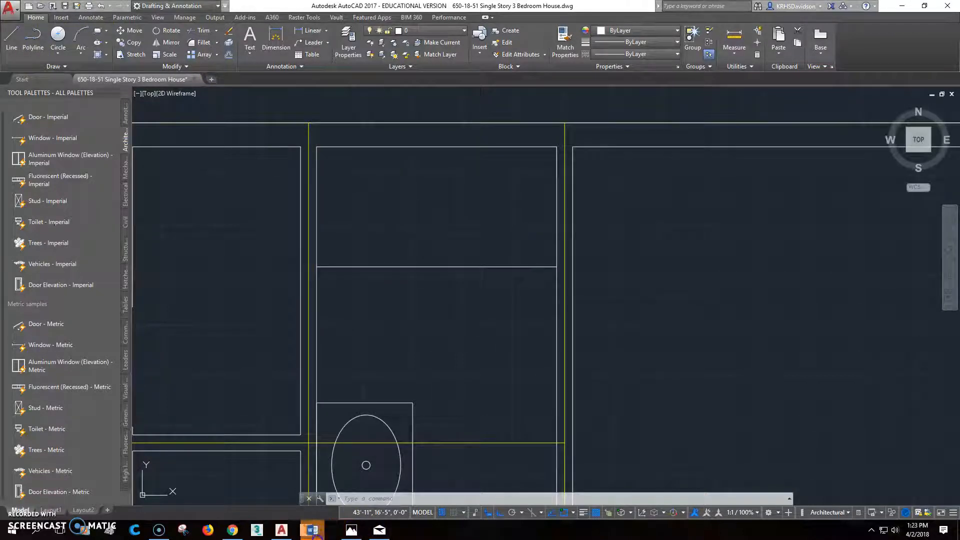
Switch back to the Princeton bathtub product page in Chrome
left_click(233, 530)
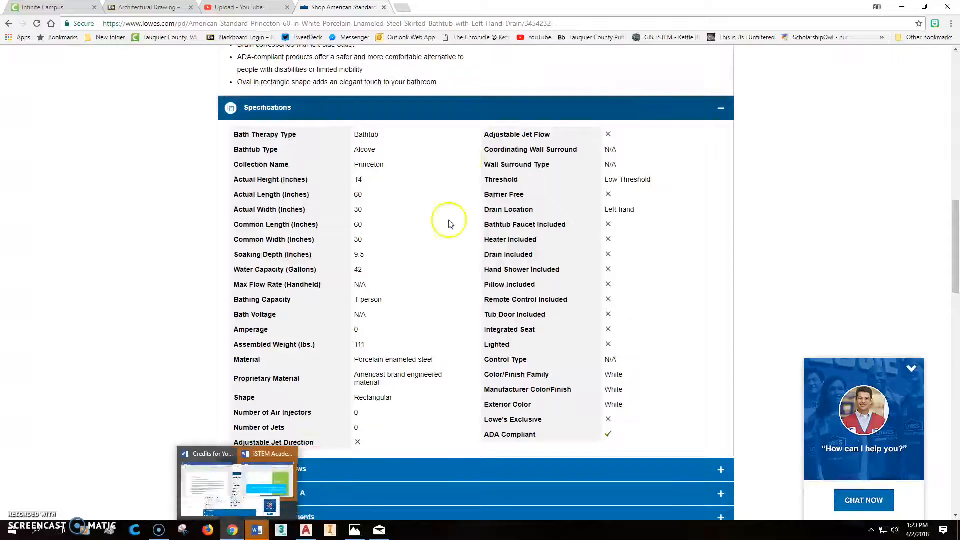
scroll(483, 155, "up", 2)
scroll(500, 100, "up", 4)
scroll(461, 175, "up", 2)
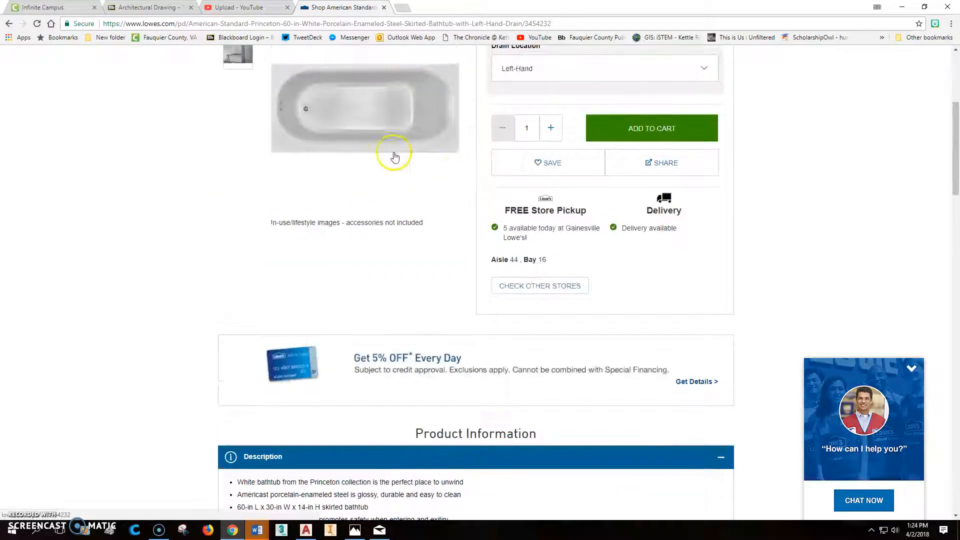
scroll(375, 131, "up", 2)
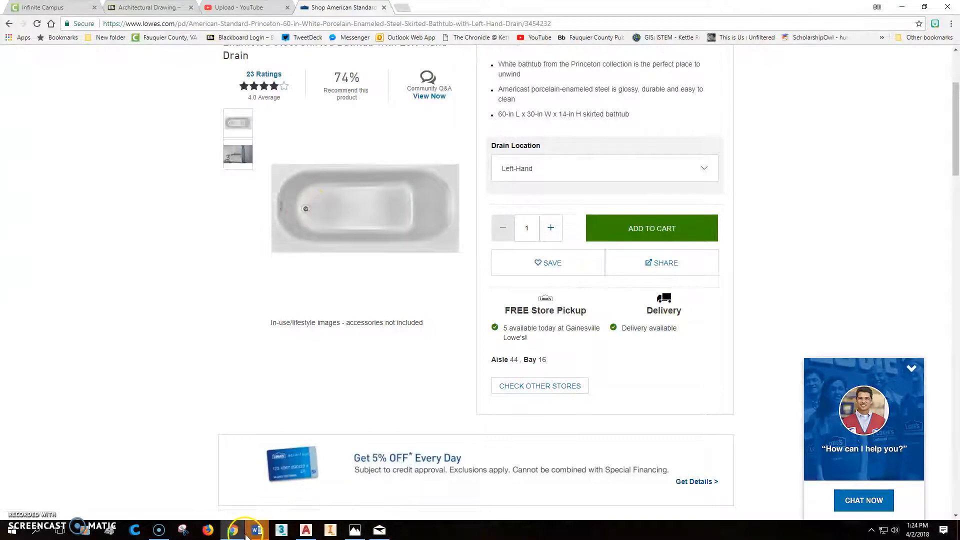
Offset the four tub-space lines 2 inches inward to outline the bathtub
left_click(306, 530)
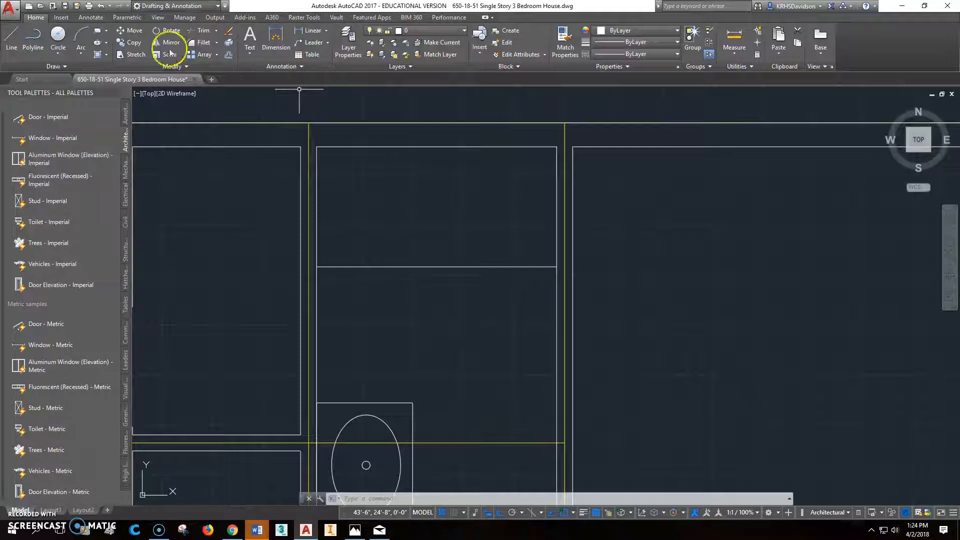
left_click(228, 54)
type("3")
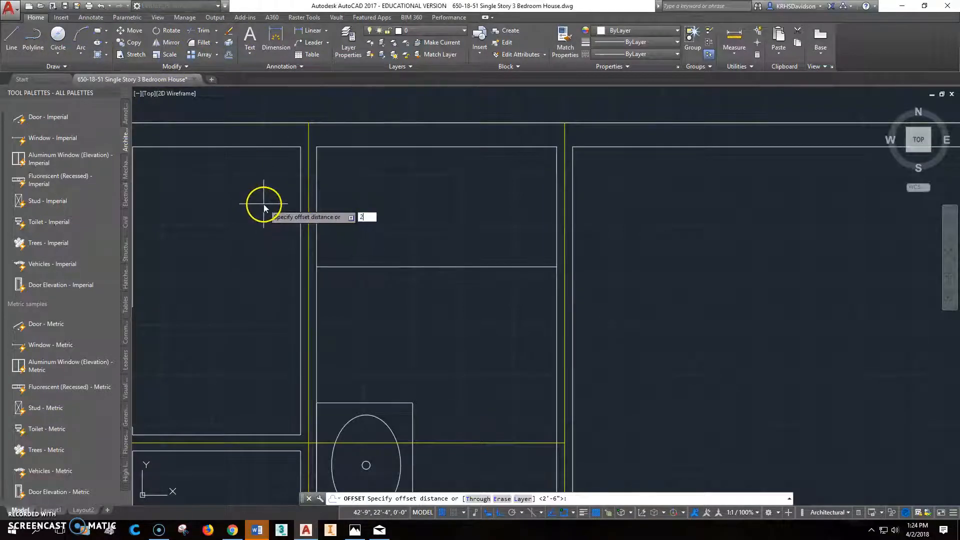
key("Return")
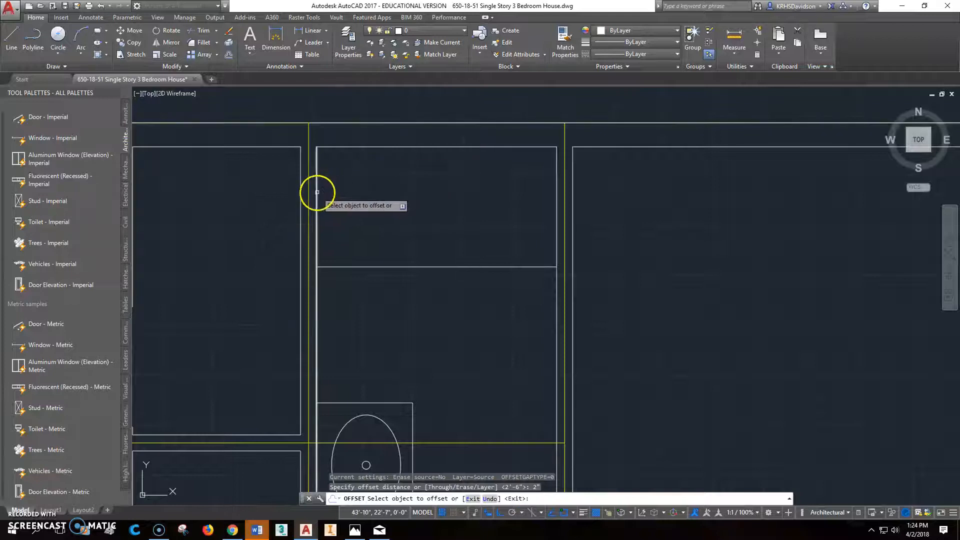
left_click(317, 192)
left_click(384, 267)
left_click(389, 244)
left_click(407, 148)
left_click(407, 173)
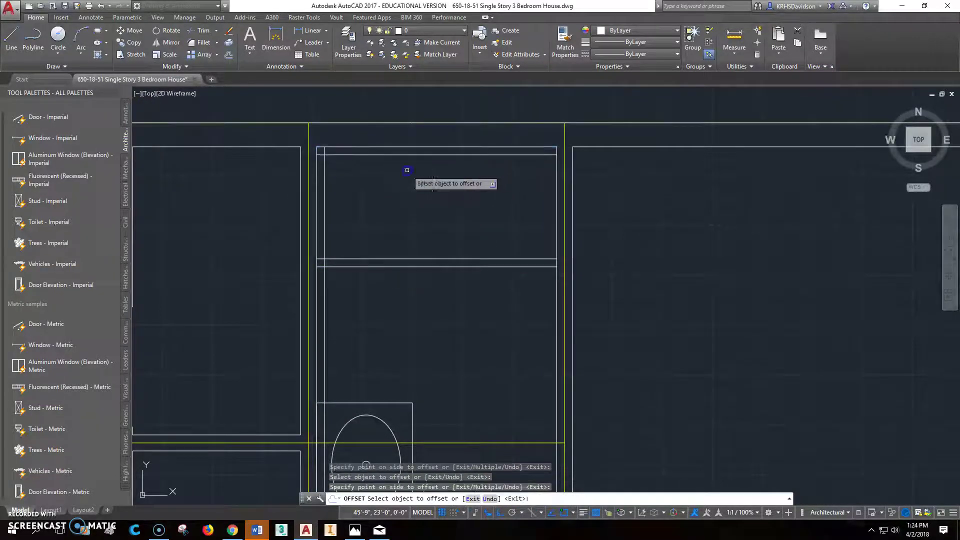
left_click(558, 190)
left_click(525, 191)
key("Escape")
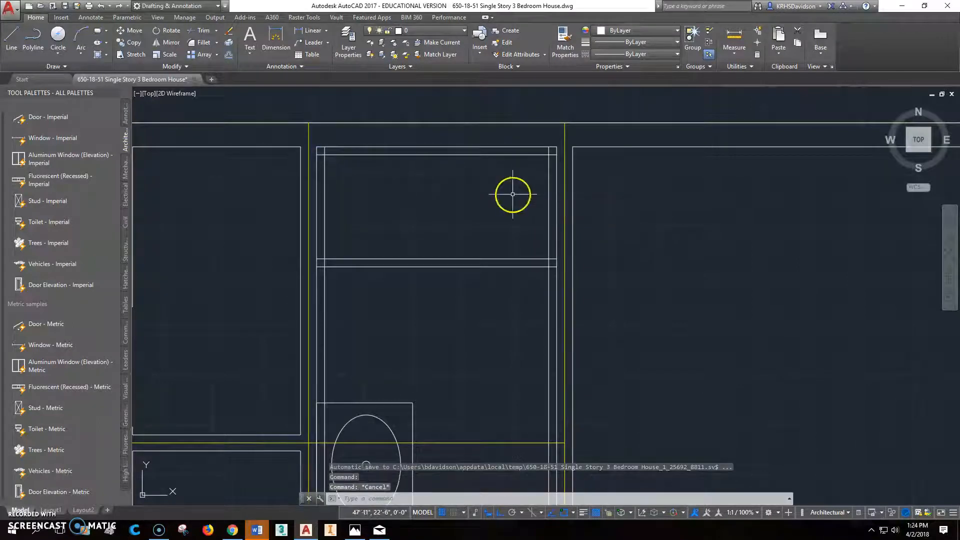
Fillet the tub outline's two right corners with radius 0 for square joints
left_click(204, 42)
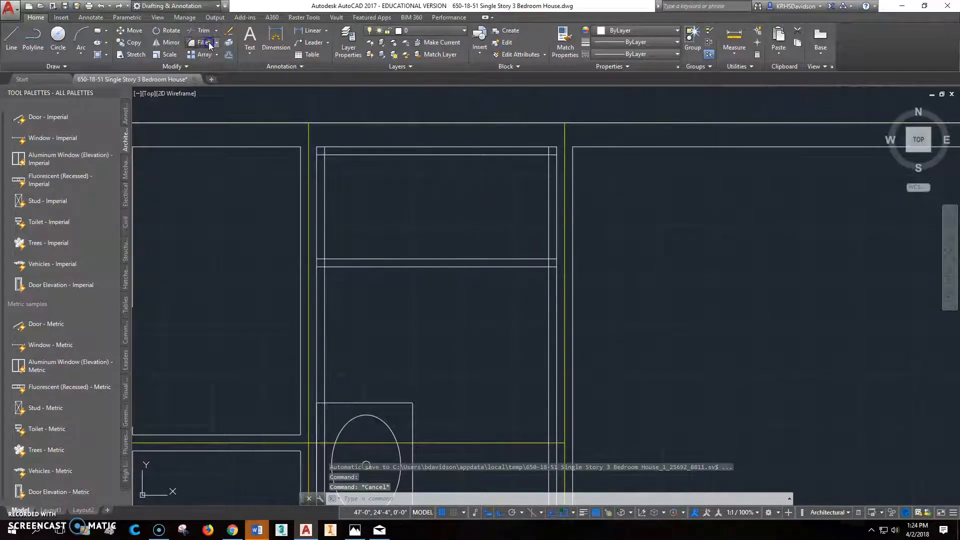
left_click(510, 499)
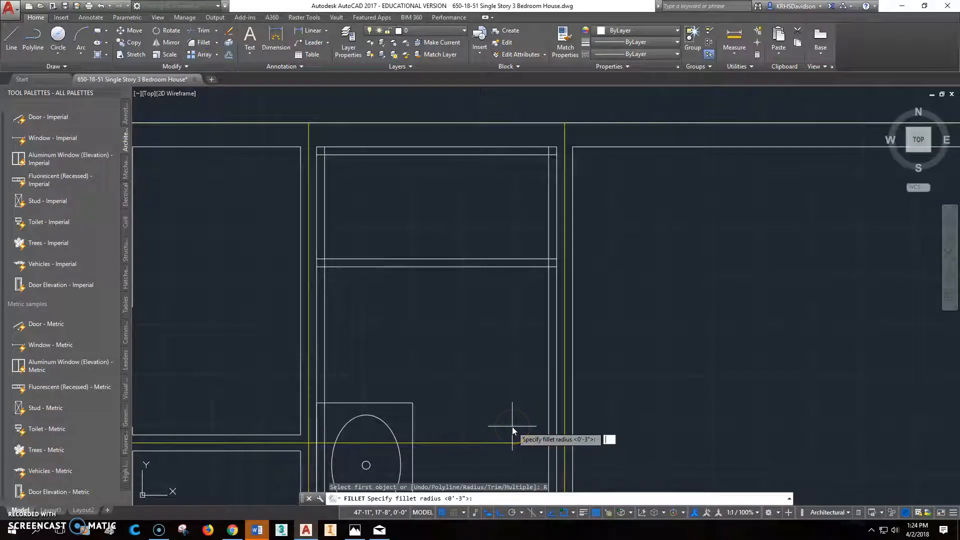
type("0")
key("Return")
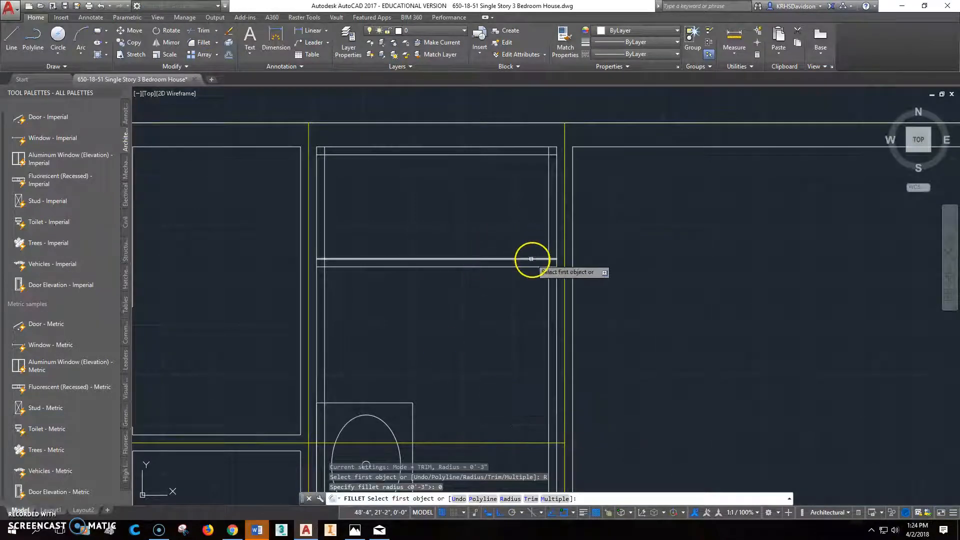
left_click(532, 261)
left_click(550, 244)
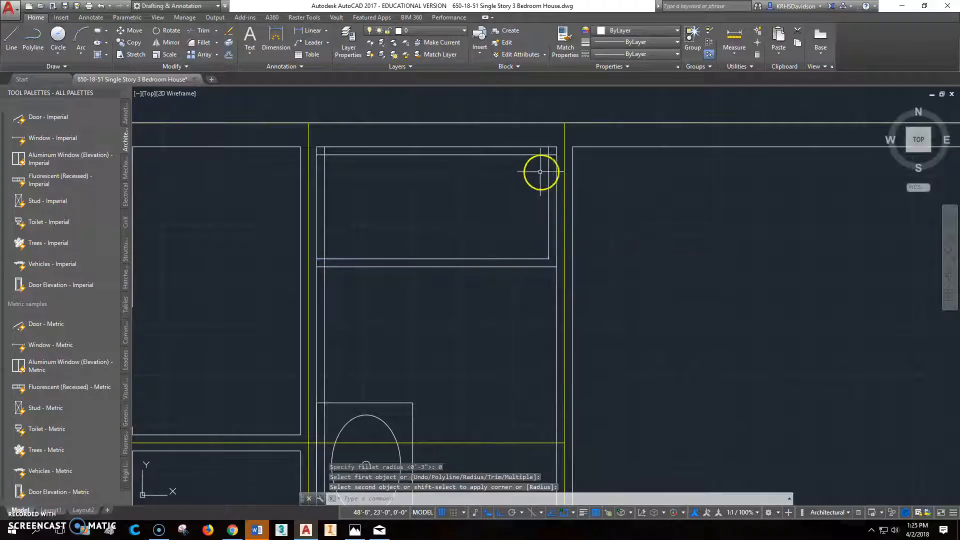
right_click(541, 174)
left_click(556, 183)
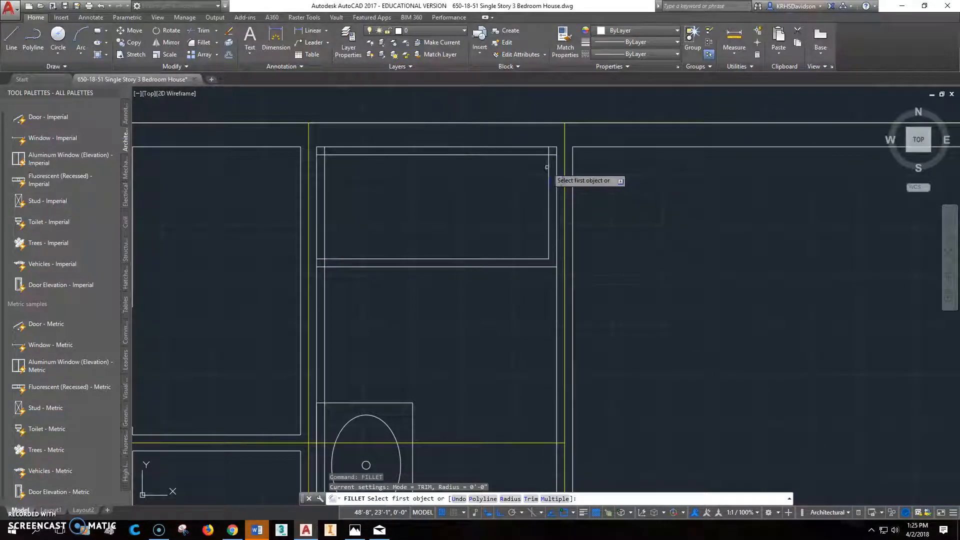
left_click(547, 165)
Fillet the tub outline's two left corners with radius 0, closing the rectangle
right_click(381, 155)
left_click(394, 162)
left_click(349, 156)
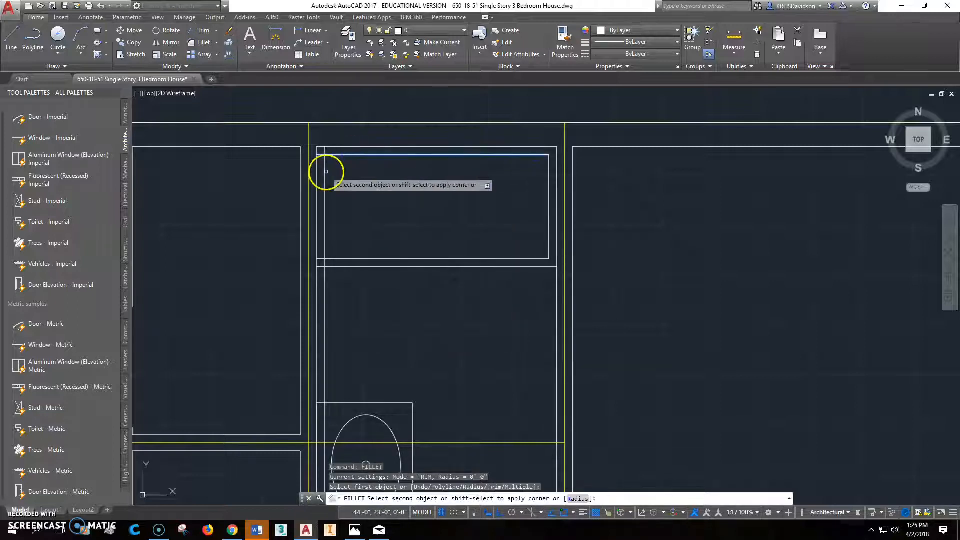
left_click(324, 175)
right_click(317, 226)
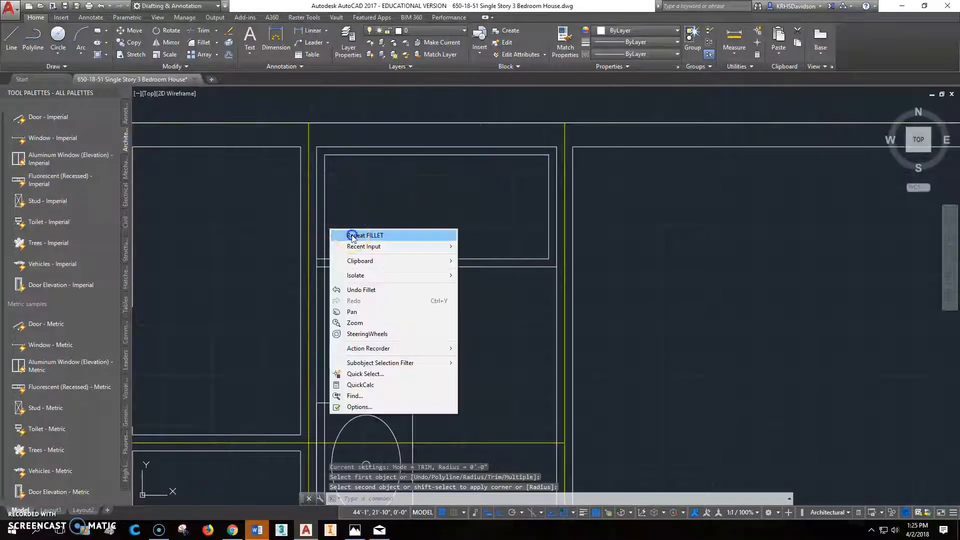
left_click(339, 232)
left_click(325, 248)
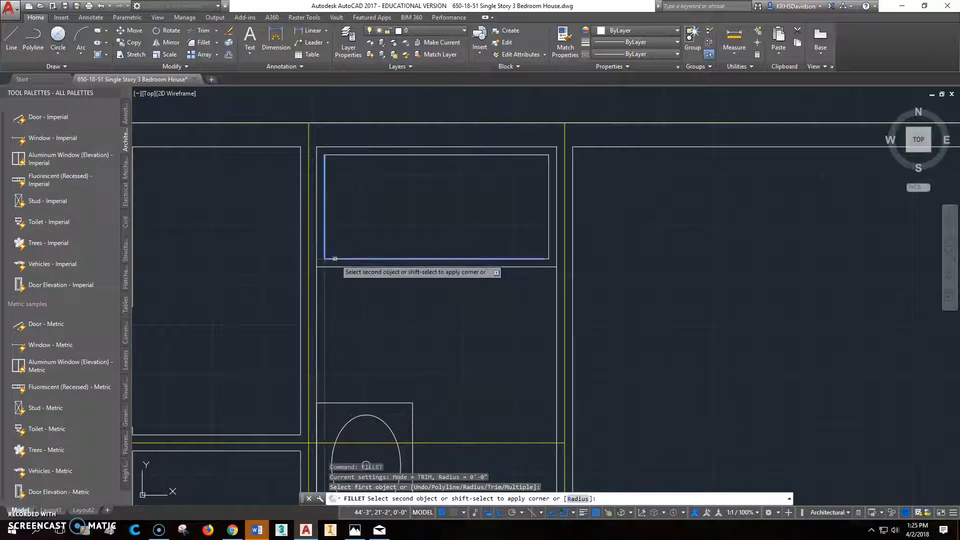
left_click(331, 259)
key("Escape")
key("Escape")
key("Escape")
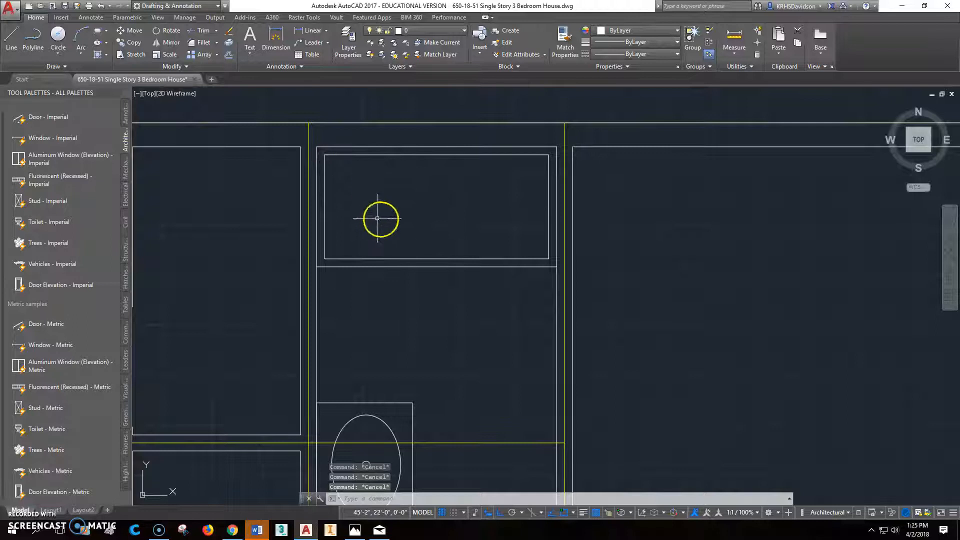
scroll(382, 361, "down", 2)
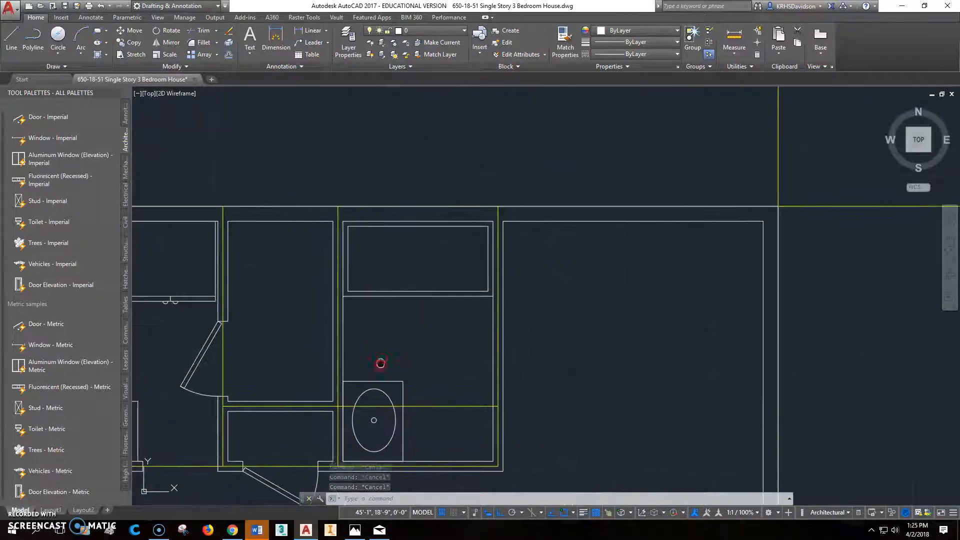
scroll(382, 365, "up", 1)
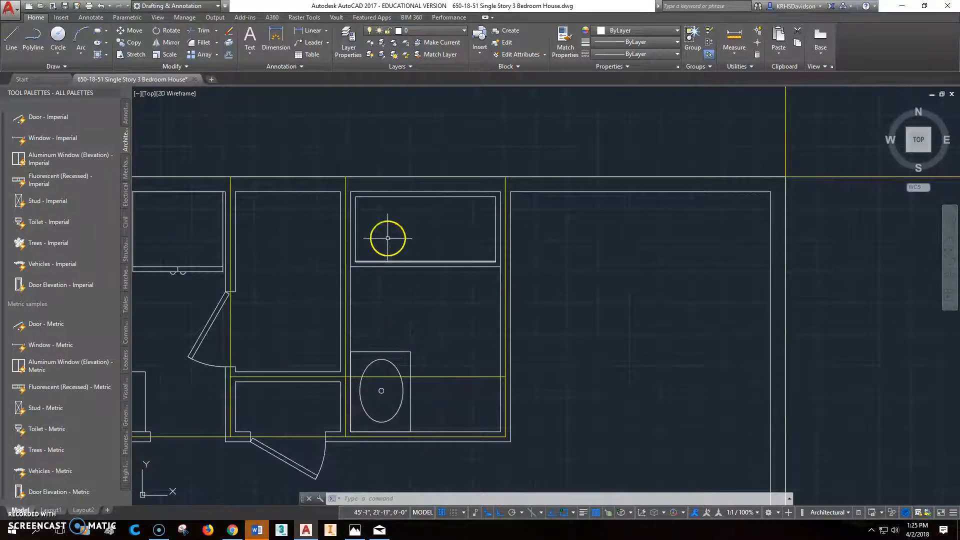
scroll(370, 236, "up", 2)
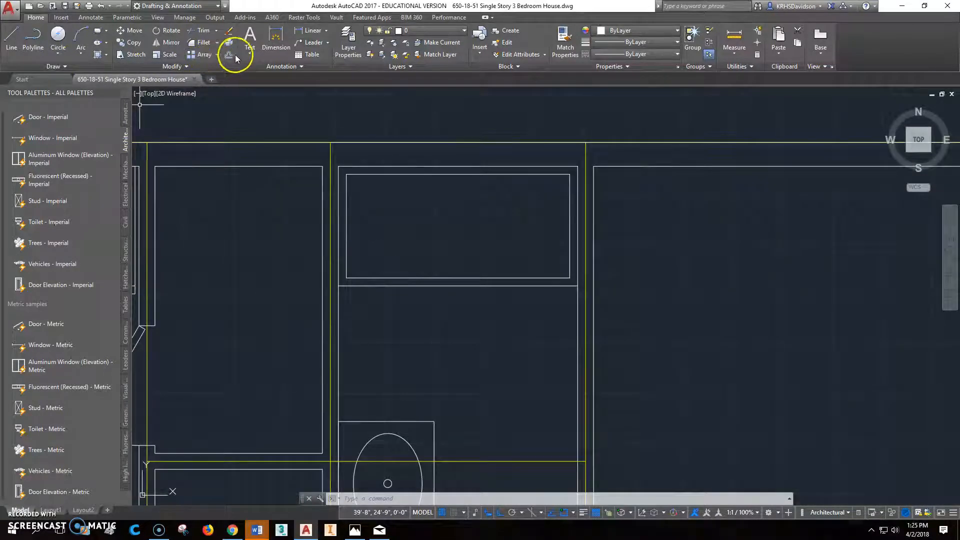
Stretch the basin's left edge 3 inches inward, leaving a wider ledge at that end
left_click(133, 54)
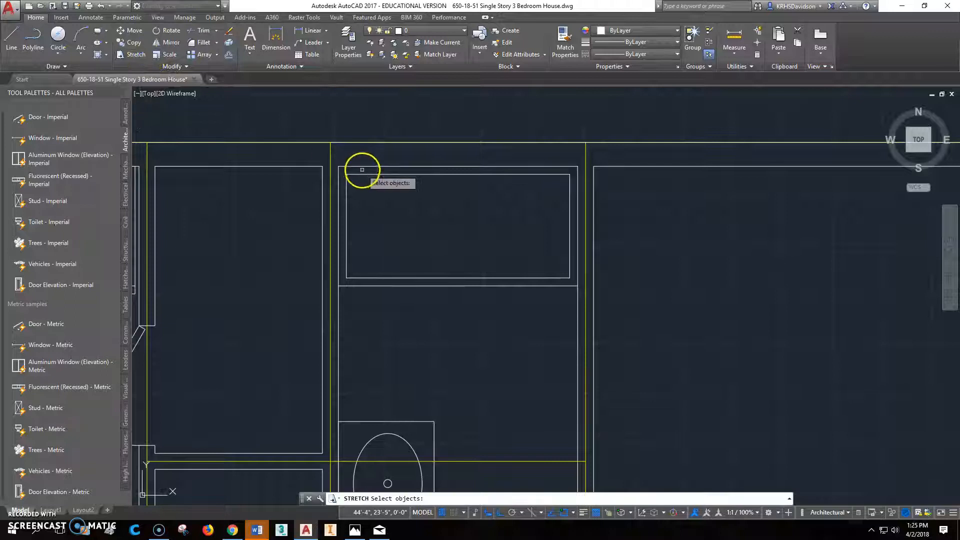
left_click(365, 171)
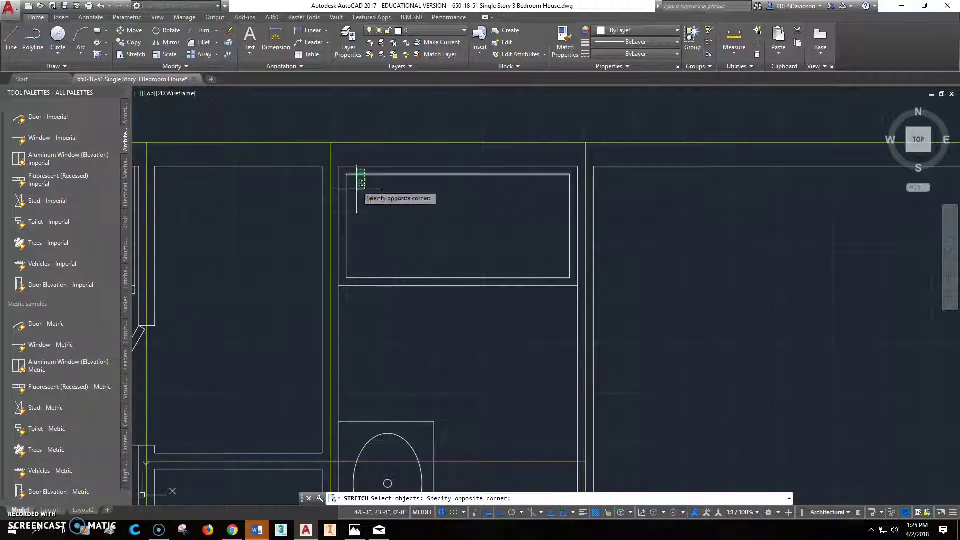
left_click(346, 279)
key("Return")
left_click(364, 347)
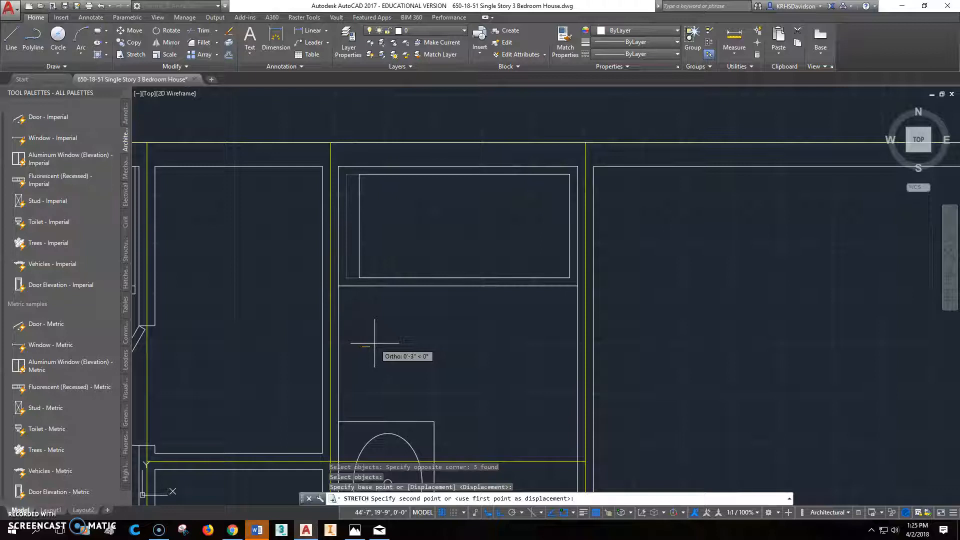
type("3")
key("Return")
left_click(364, 353)
scroll(383, 298, "up", 2)
middle_click_drag(399, 285, 342, 335)
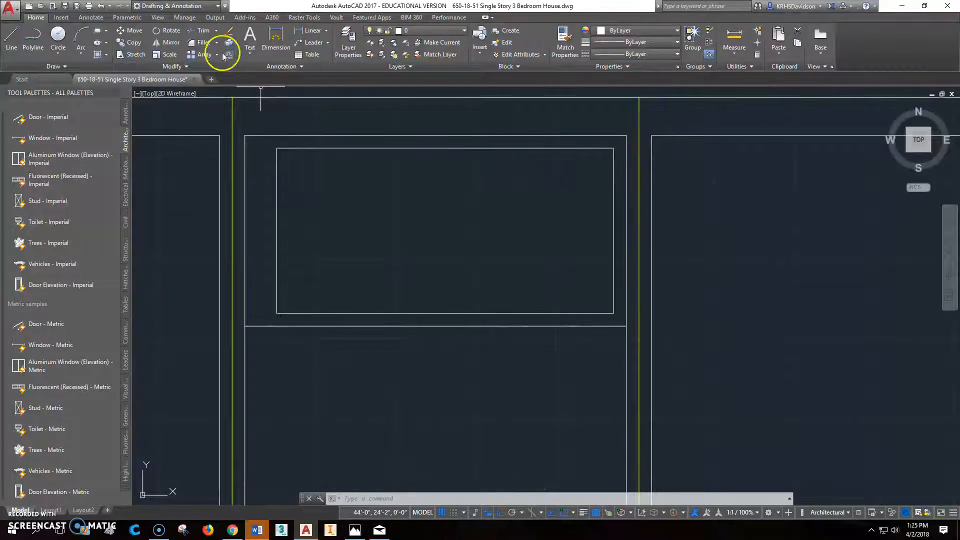
Round the basin's top-right and bottom-right corners with 6" fillets
left_click(205, 43)
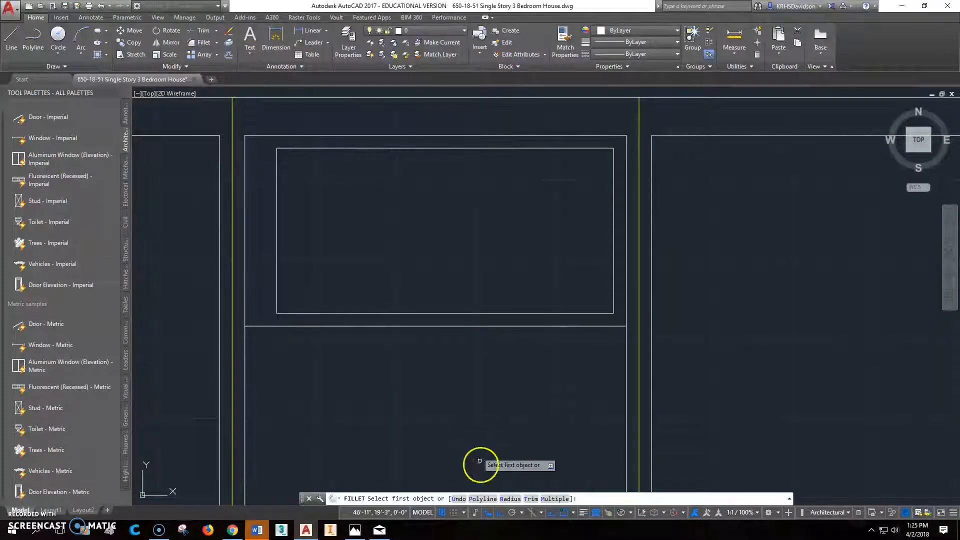
left_click(511, 499)
type("6")
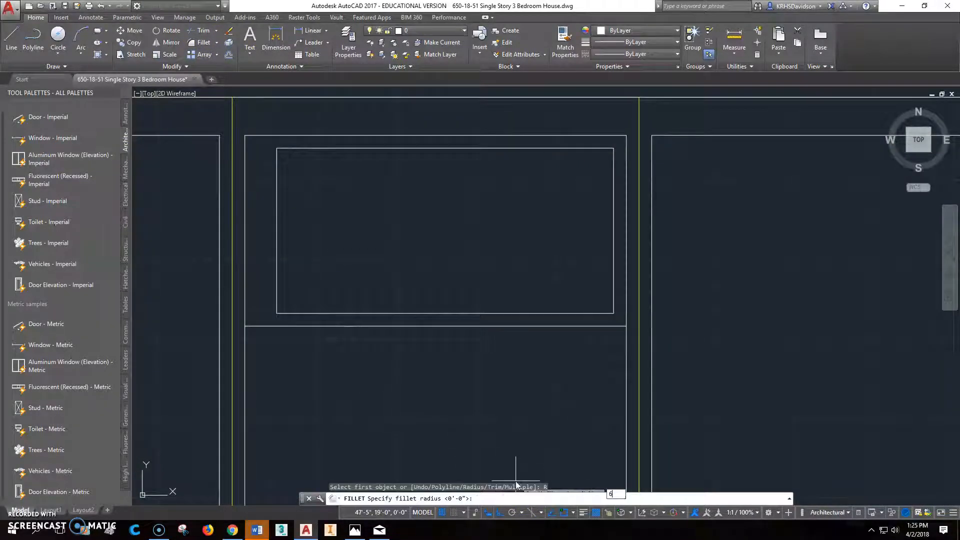
key("Return")
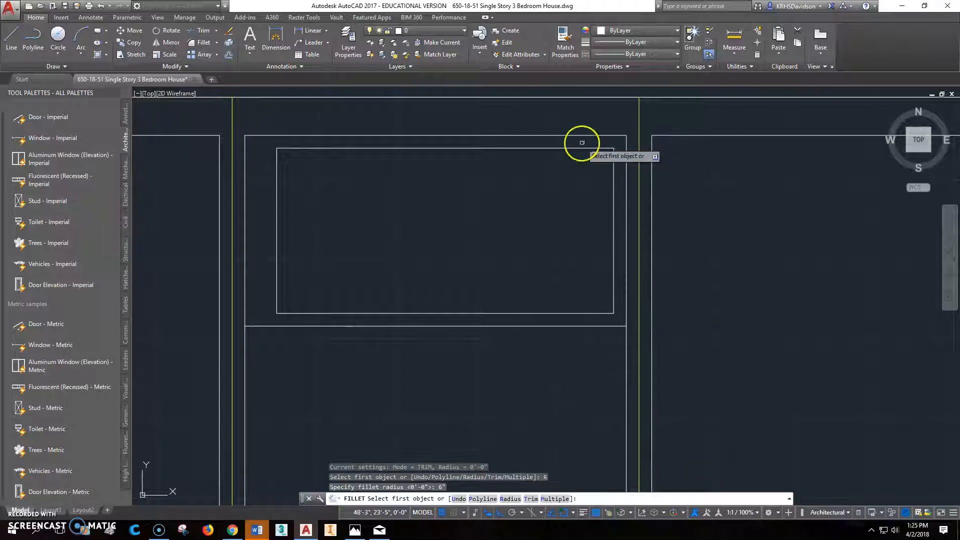
left_click(587, 149)
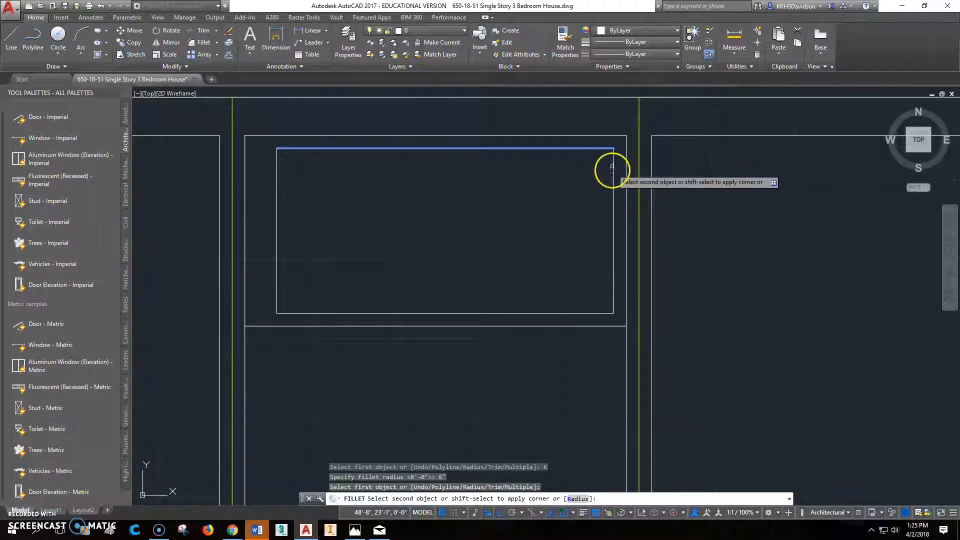
left_click(614, 167)
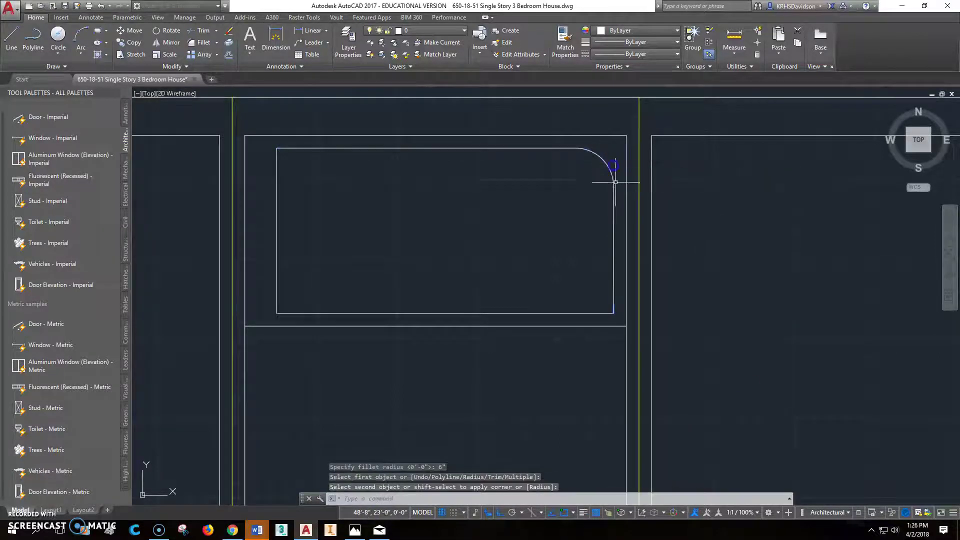
right_click(594, 284)
left_click(613, 290)
left_click(614, 300)
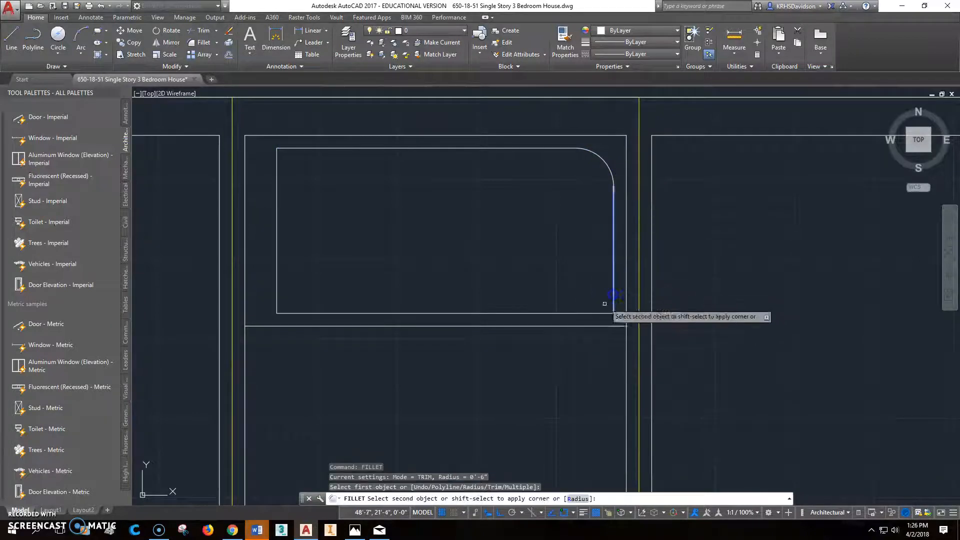
left_click(595, 312)
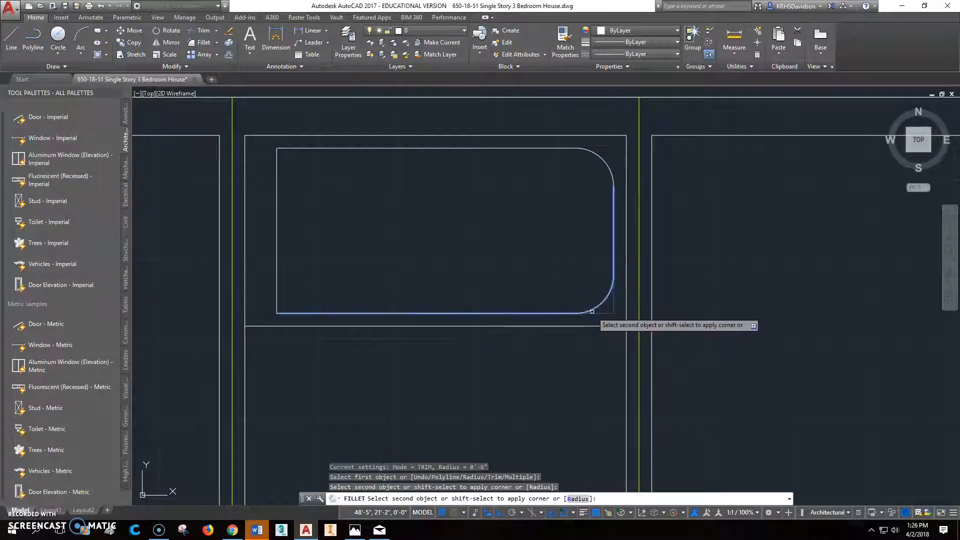
left_click(594, 310)
Round the basin's bottom-left corner with a 12" fillet and begin the top-left one
left_click(203, 46)
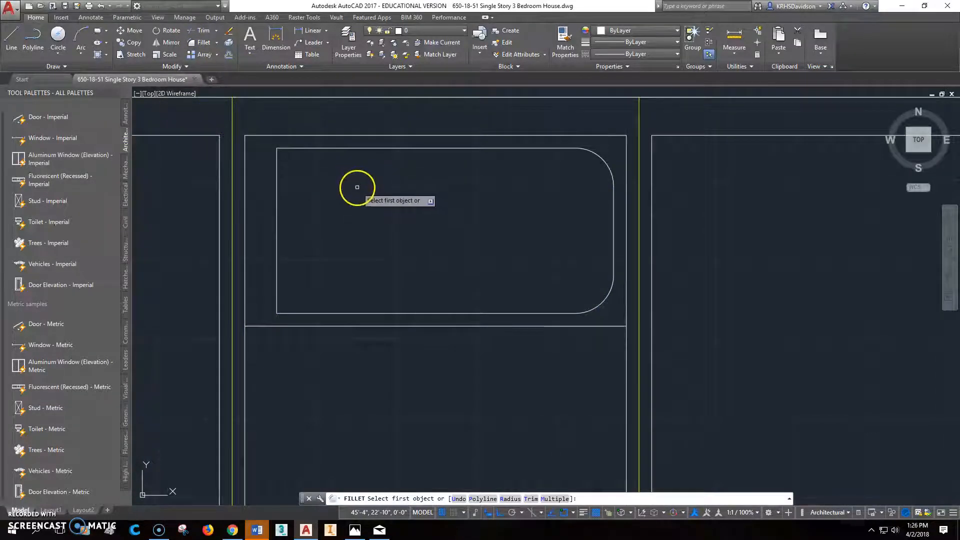
type("r")
key("Return")
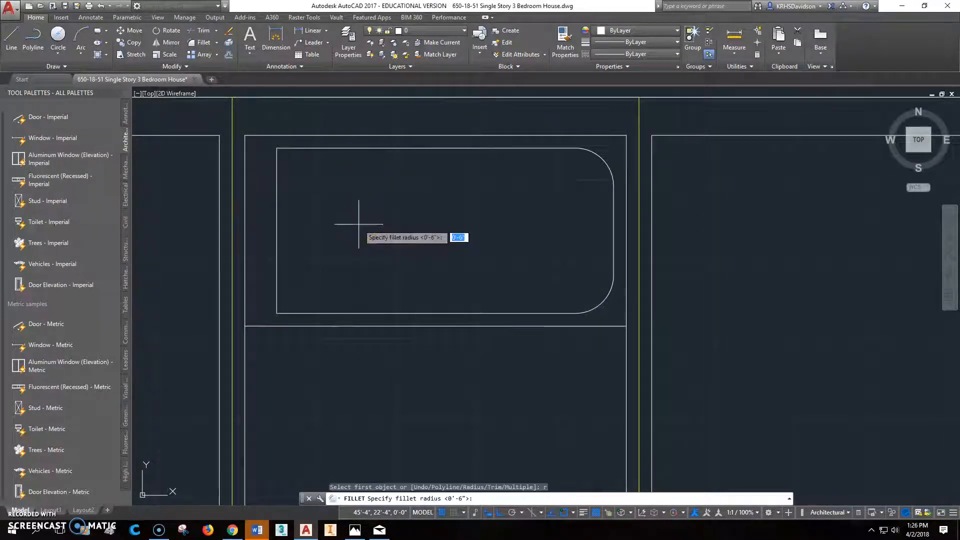
type("2")
key("Return")
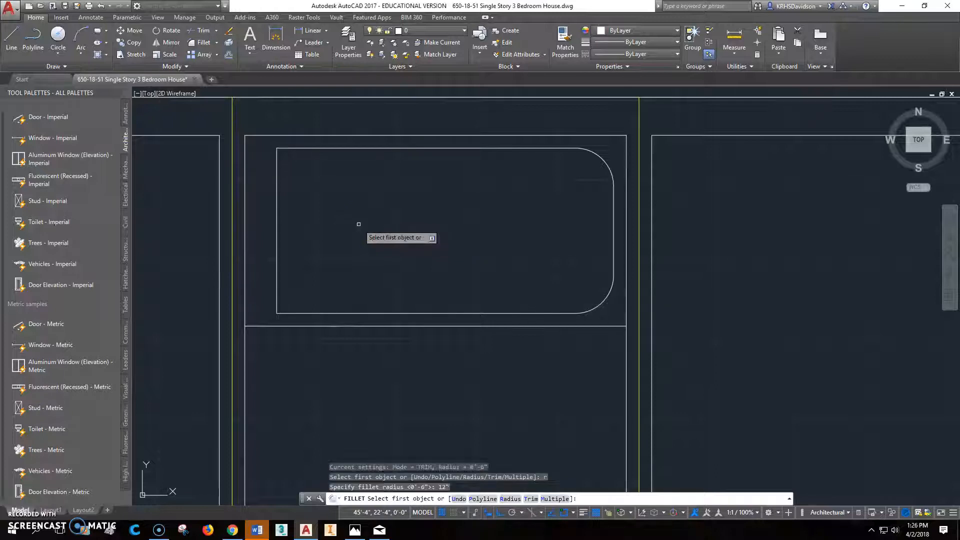
left_click(300, 314)
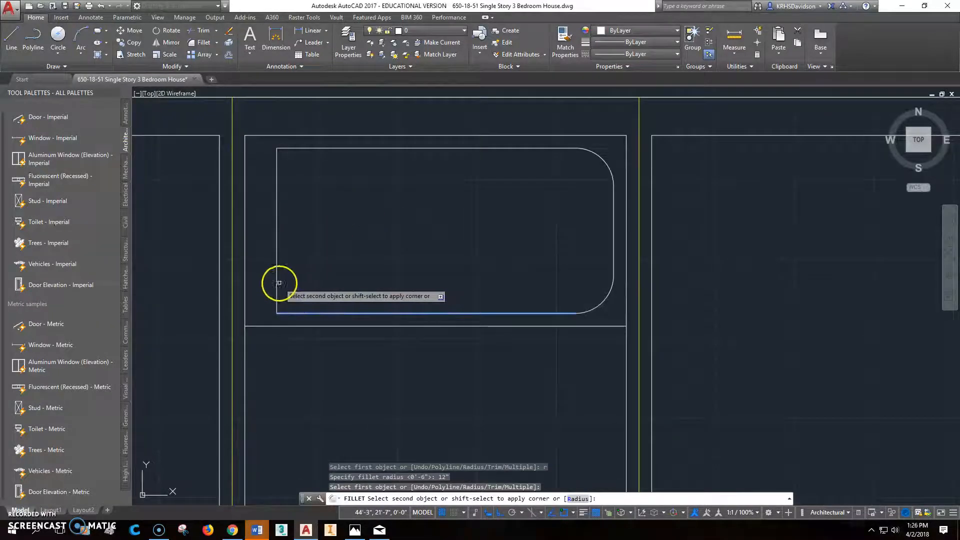
left_click(277, 281)
right_click(299, 174)
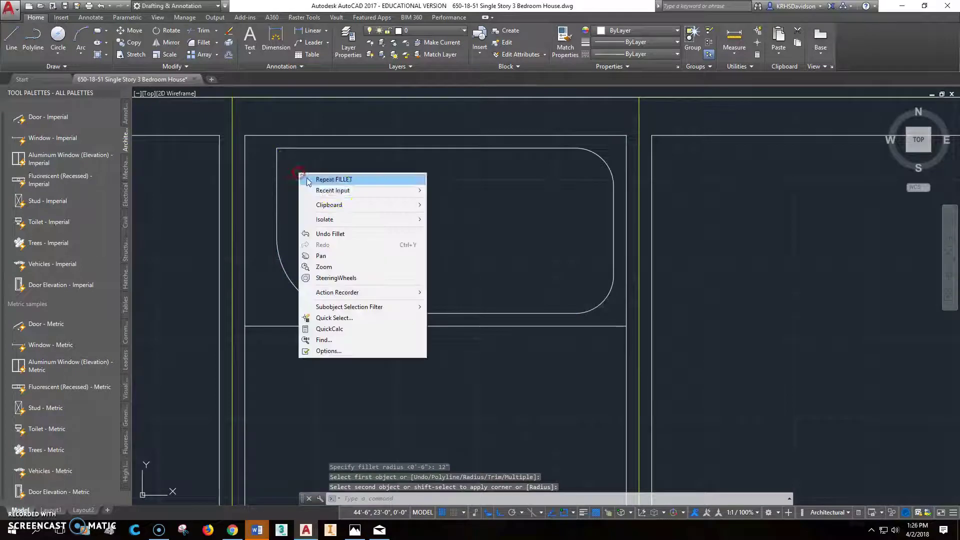
left_click(344, 183)
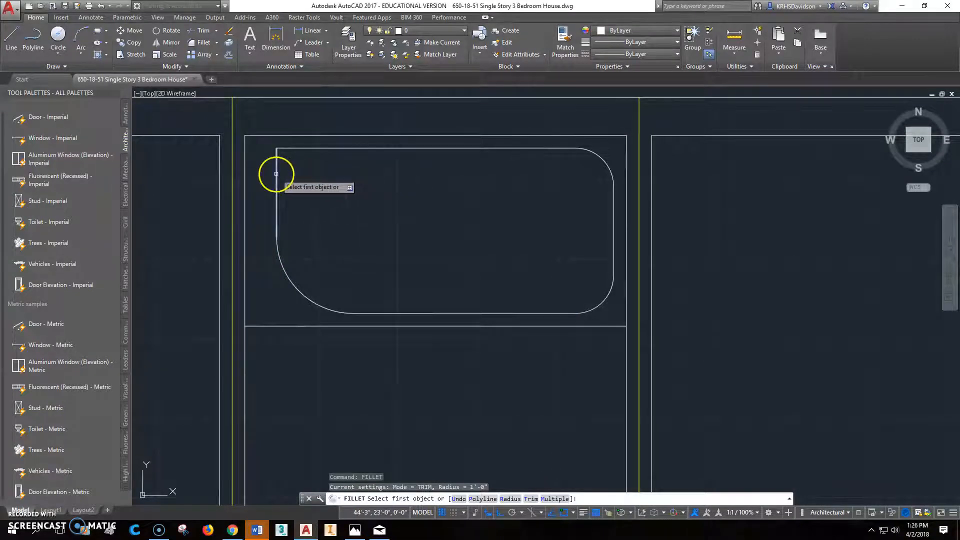
left_click(277, 173)
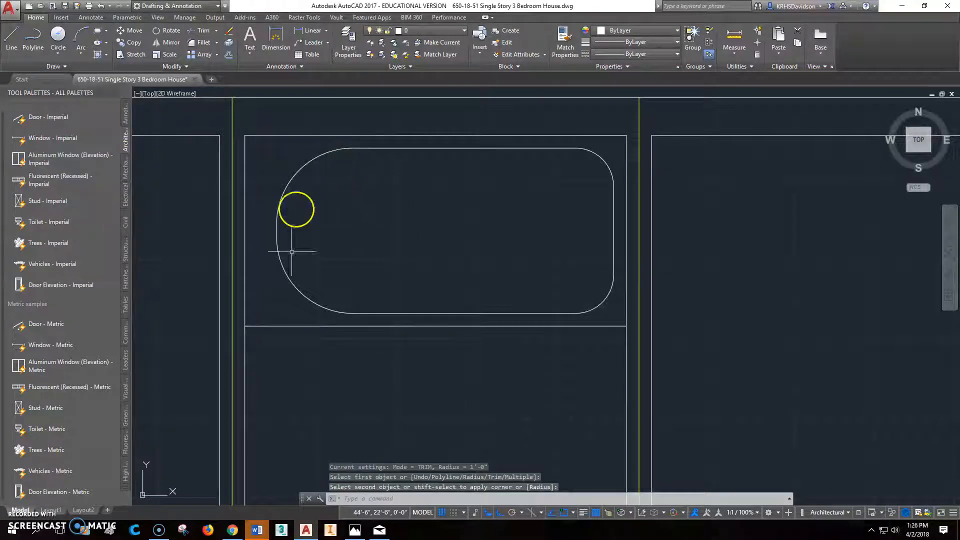
Finish the 12" top-left fillet and draw a 2" diameter drain circle on the left curve
left_click(275, 231)
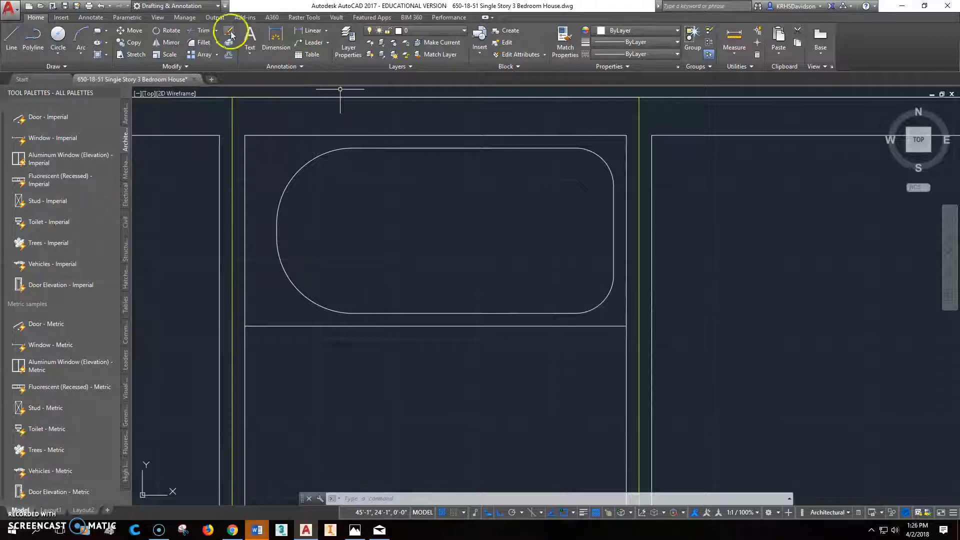
left_click(58, 35)
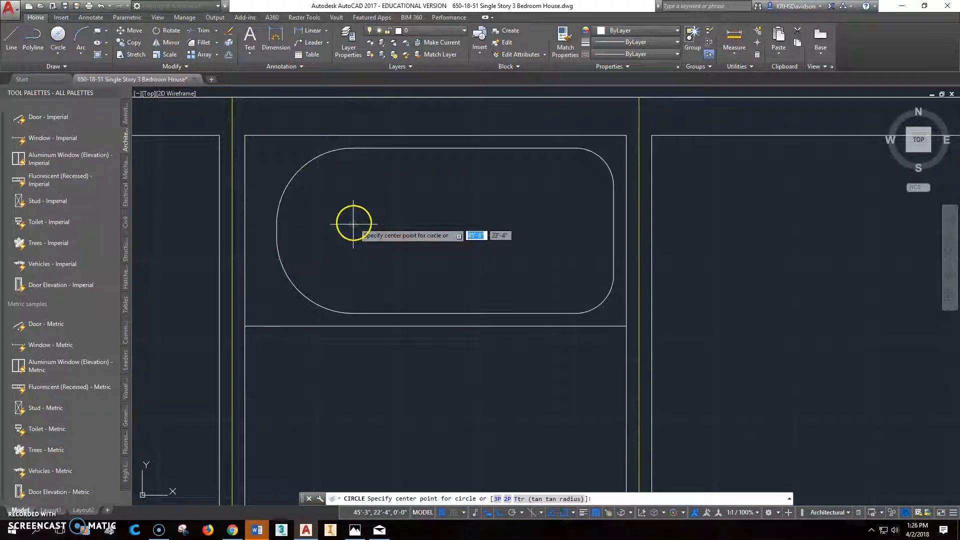
left_click(278, 231)
type("2'")
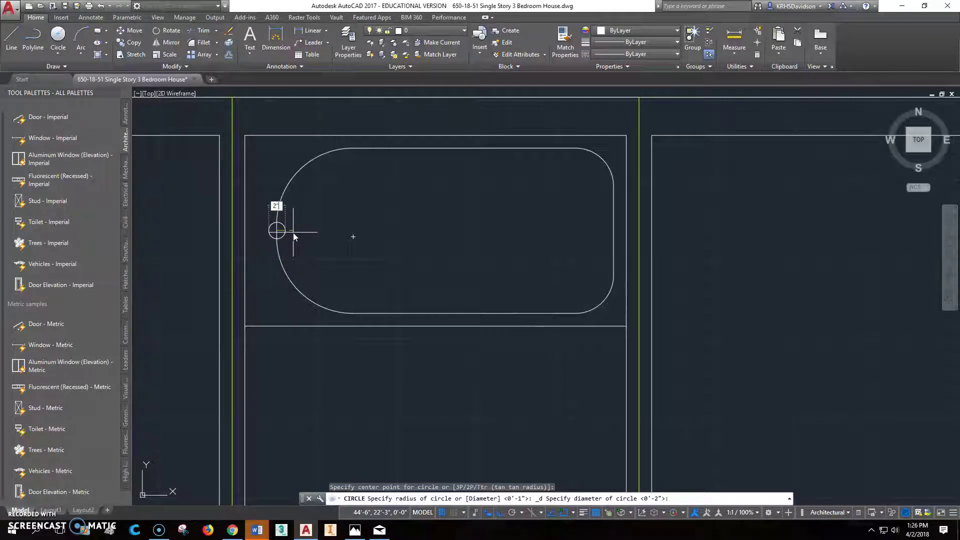
key("Return")
left_click(303, 238)
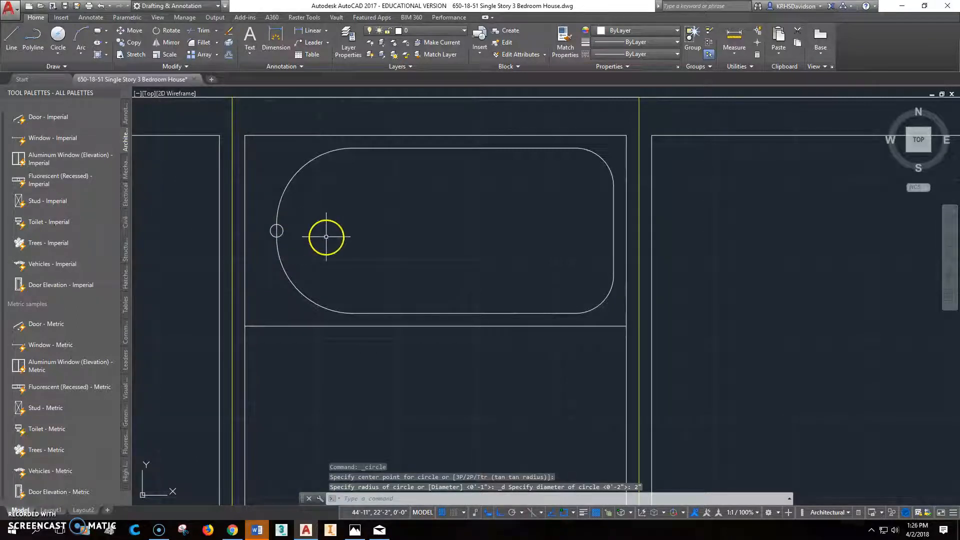
type("m")
Move the drain circle inside the tub near its left end
key("Return")
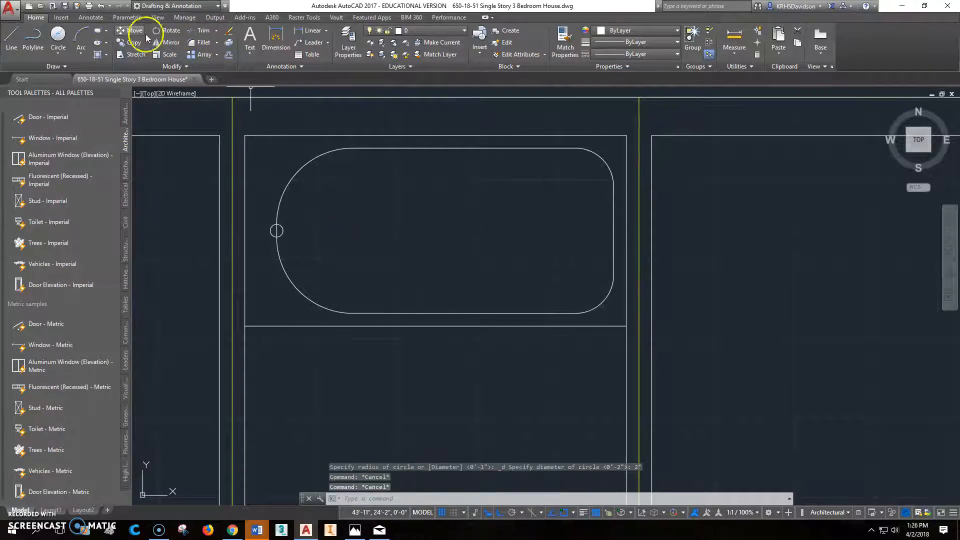
left_click(277, 231)
right_click(292, 215)
left_click(295, 215)
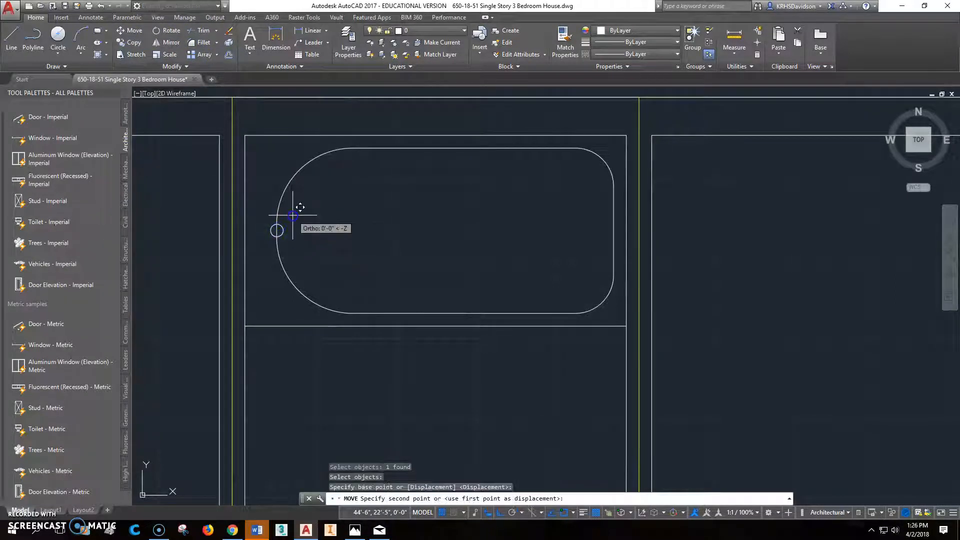
left_click(353, 214)
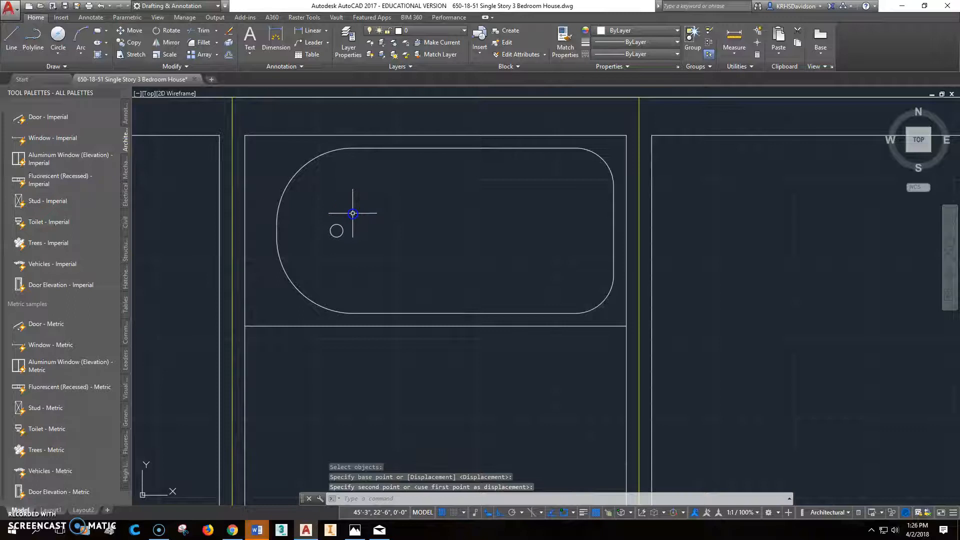
scroll(492, 299, "down", 2)
middle_click_drag(480, 298, 472, 221)
key("Escape")
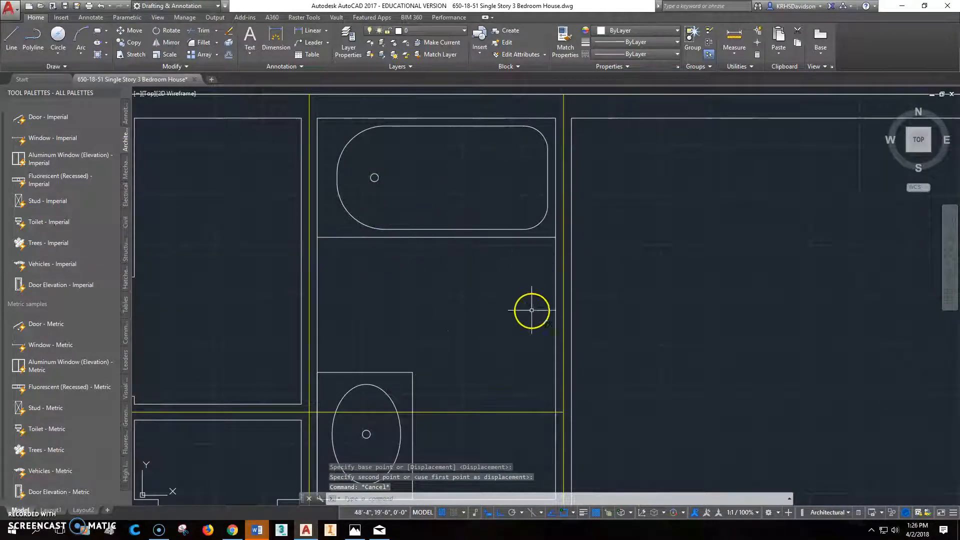
middle_click_drag(443, 342, 441, 339)
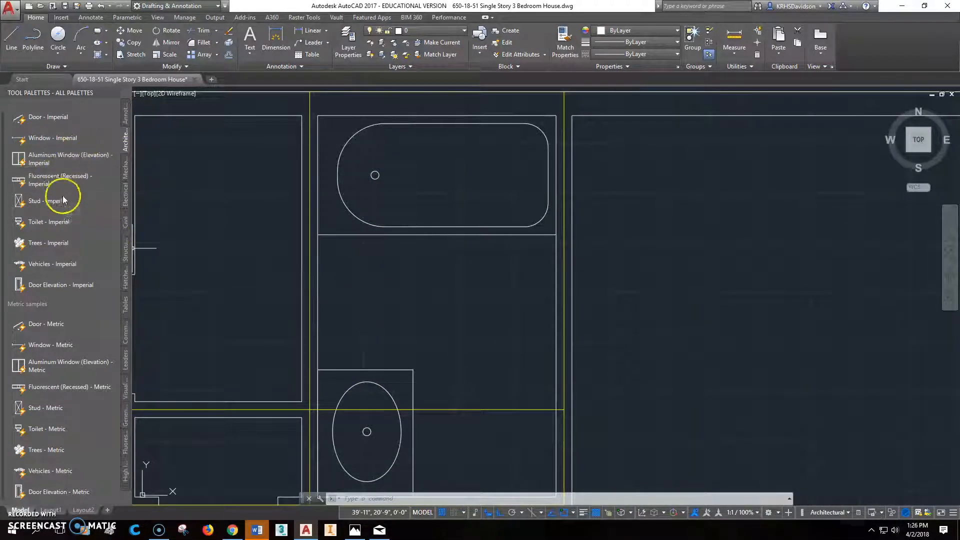
Insert the Toilet - Imperial block in the bathroom and flip it horizontally
left_click(42, 223)
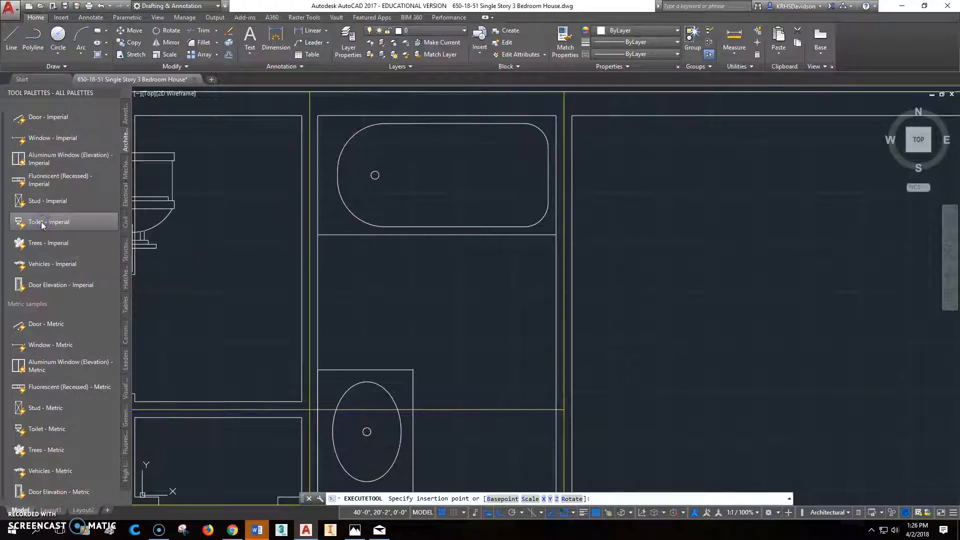
left_click(367, 347)
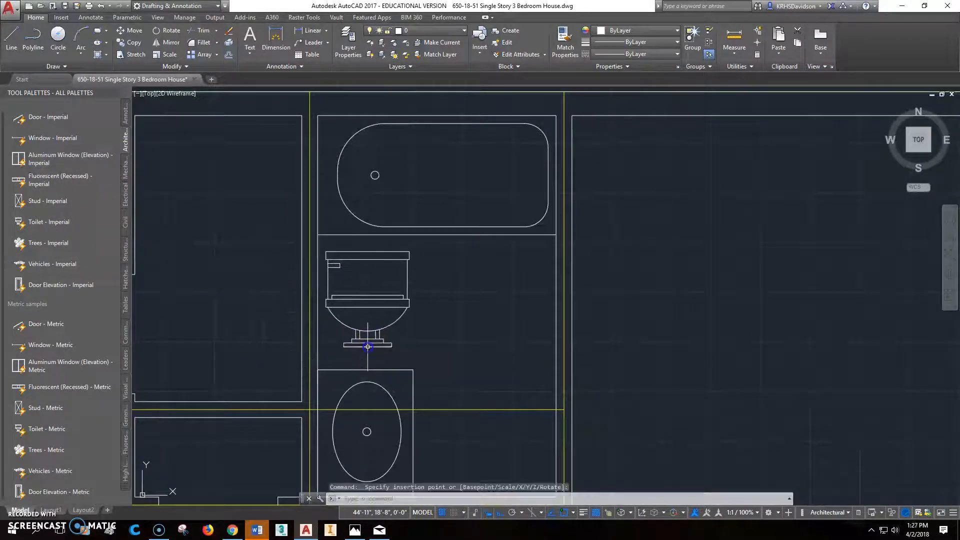
left_click(373, 304)
left_click(368, 276)
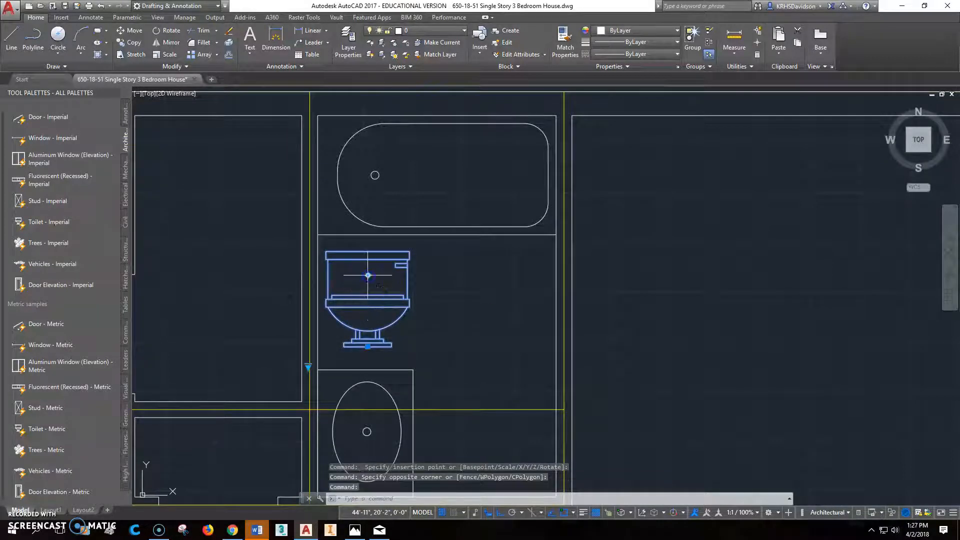
left_click(367, 276)
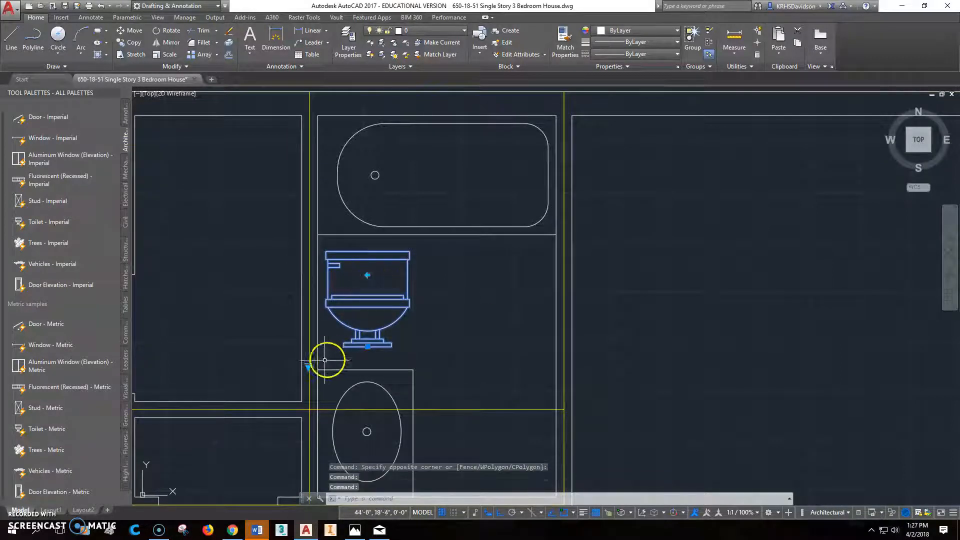
Set the toilet to the Round (Plan) variant and move it up toward the tub
left_click(308, 368)
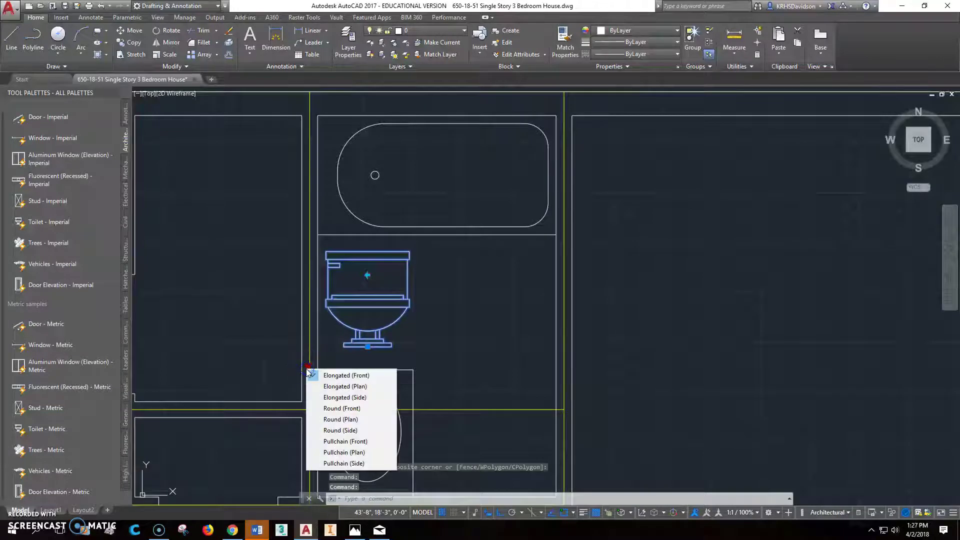
left_click(328, 386)
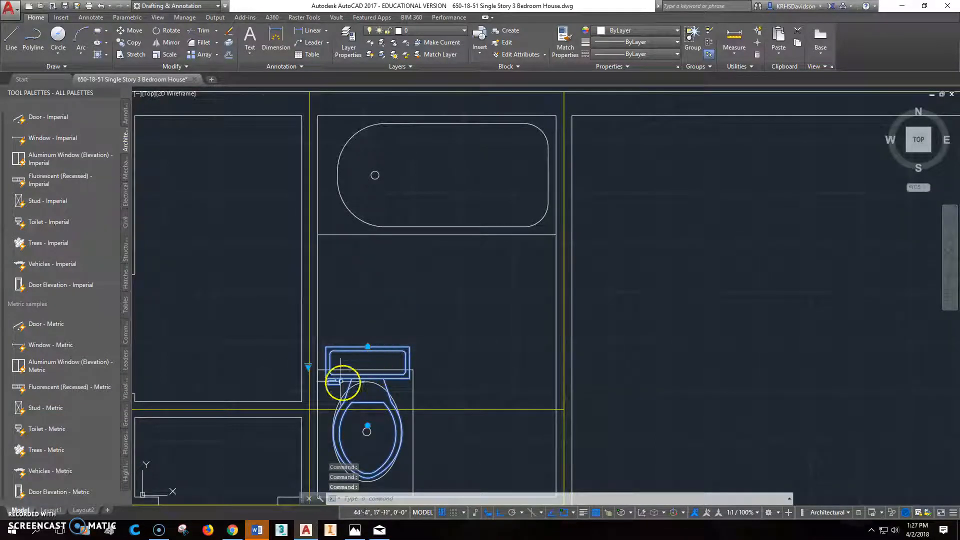
left_click(309, 368)
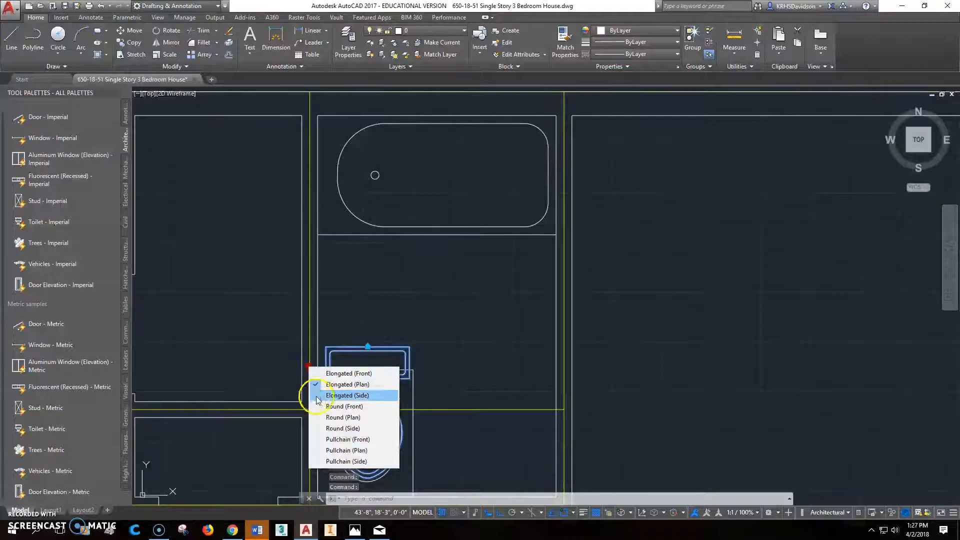
left_click(322, 417)
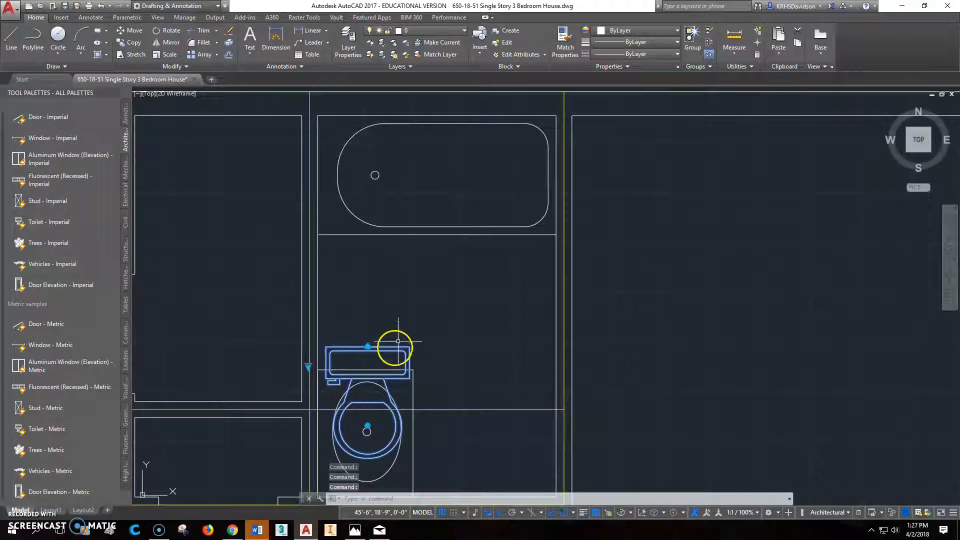
left_click(368, 347)
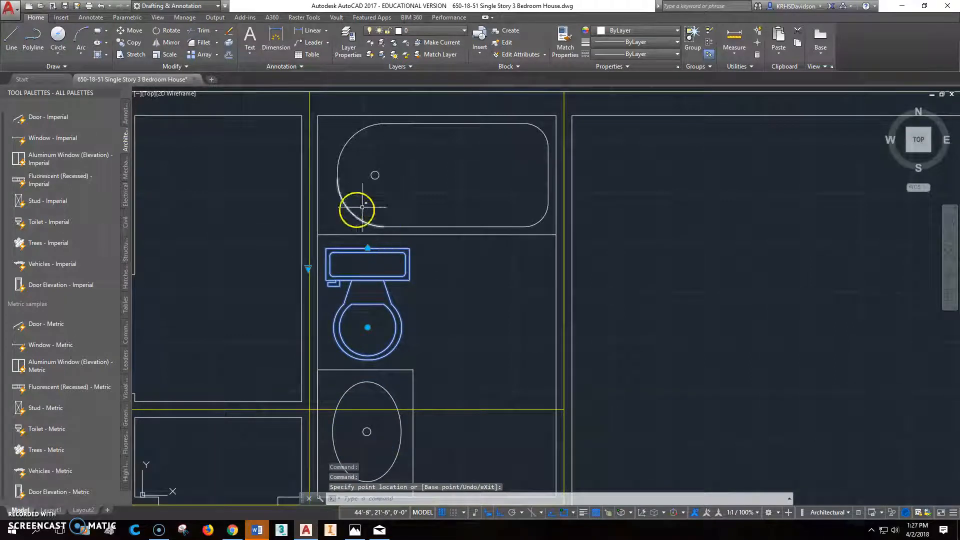
Rotate the toilet about its top, then undo the misplaced rotation
left_click(167, 30)
left_click(368, 249)
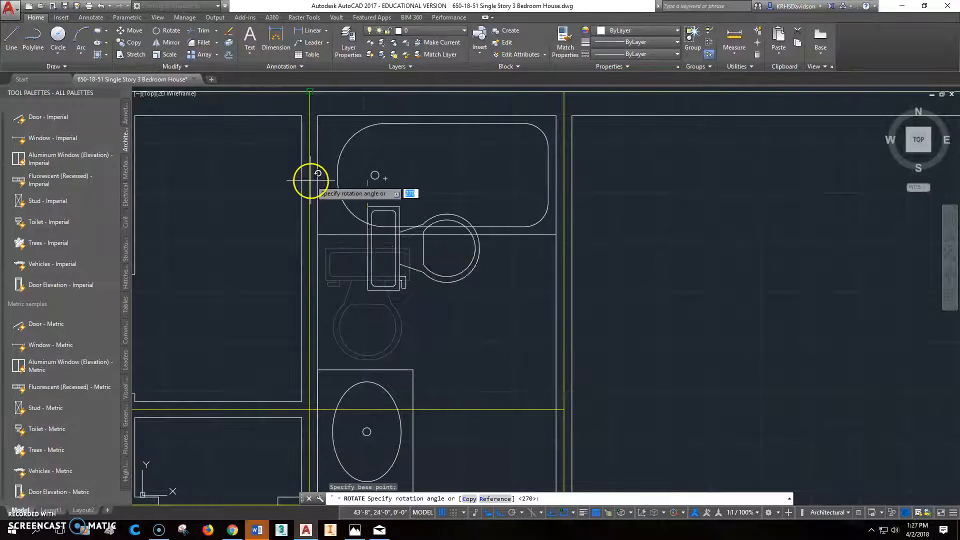
left_click(345, 109)
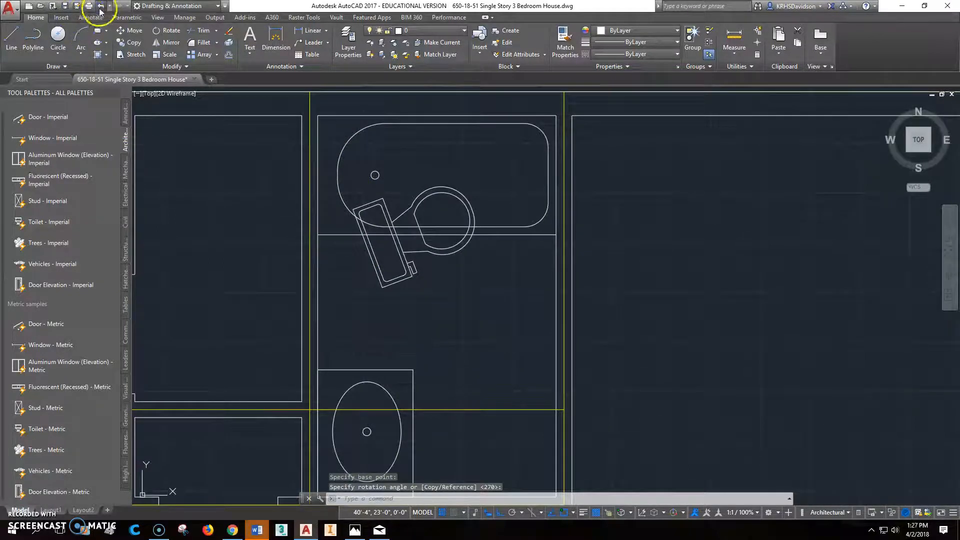
left_click(100, 10)
middle_click_drag(255, 294, 193, 268)
Rotate the toilet 90° so its tank lies along the left wall
left_click(167, 30)
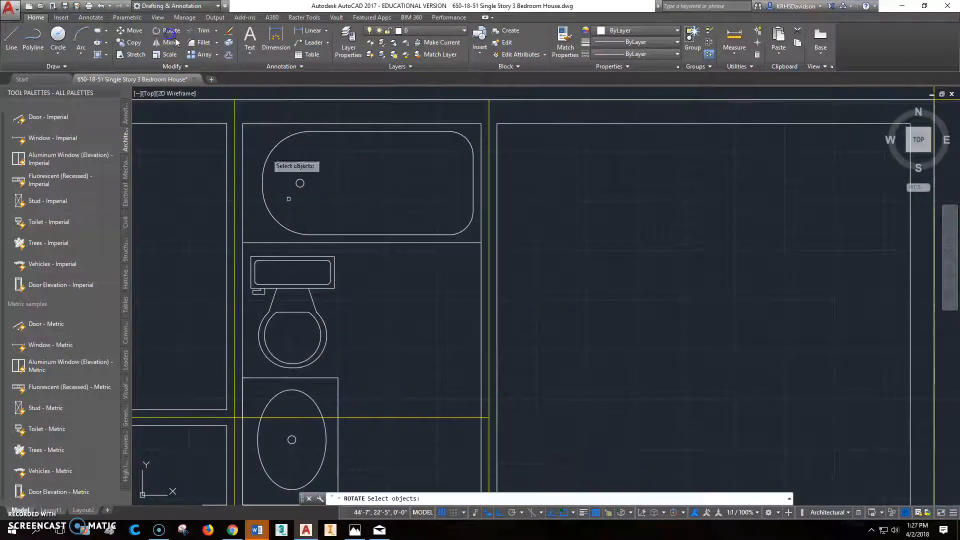
left_click(296, 281)
key("Return")
left_click(293, 290)
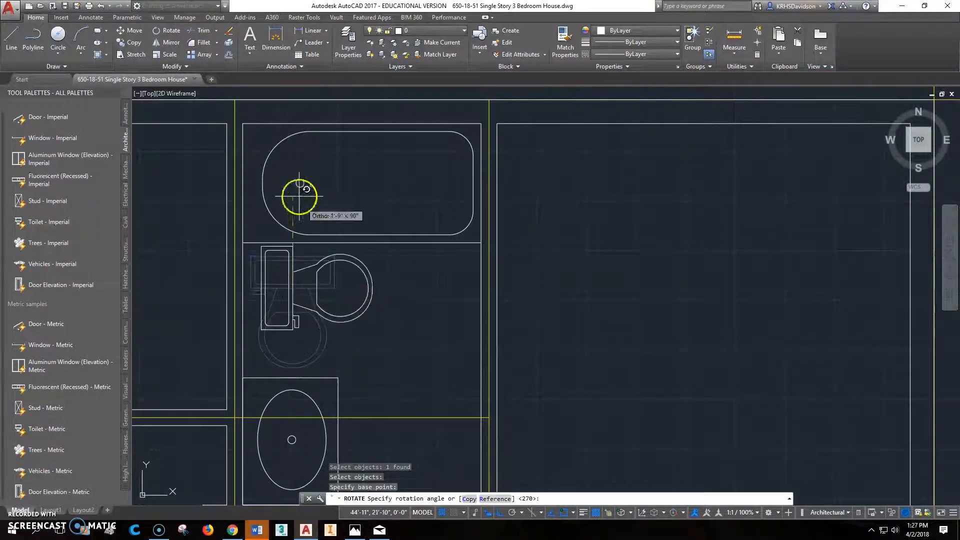
left_click(289, 165)
middle_click_drag(282, 312, 325, 316)
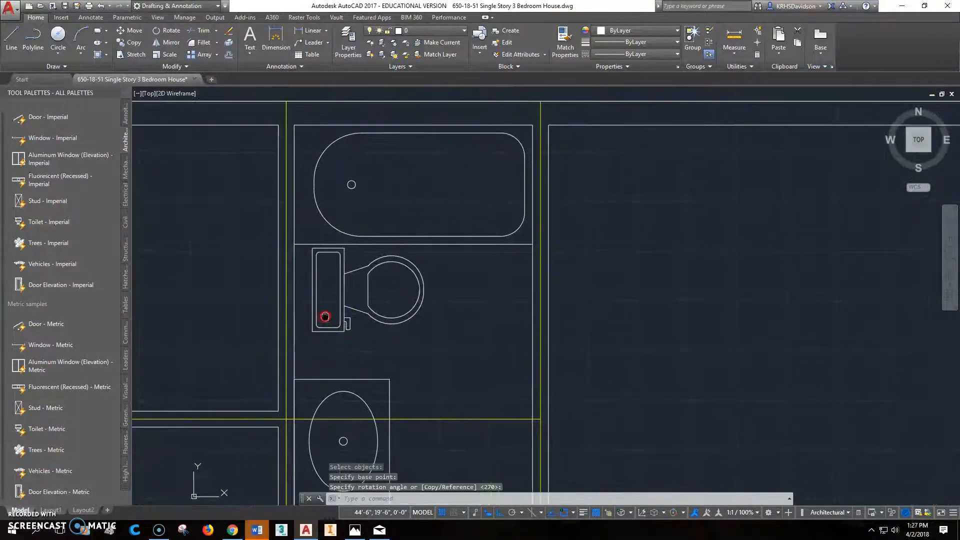
type("di")
Measure to the wall corner with DIST, then move the toilet to that corner
key("Return")
left_click(294, 381)
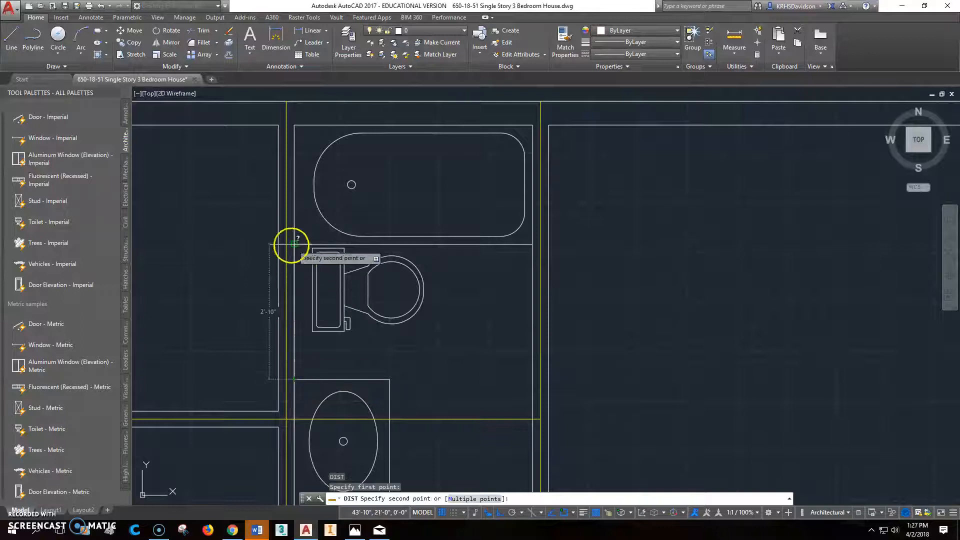
left_click(294, 243)
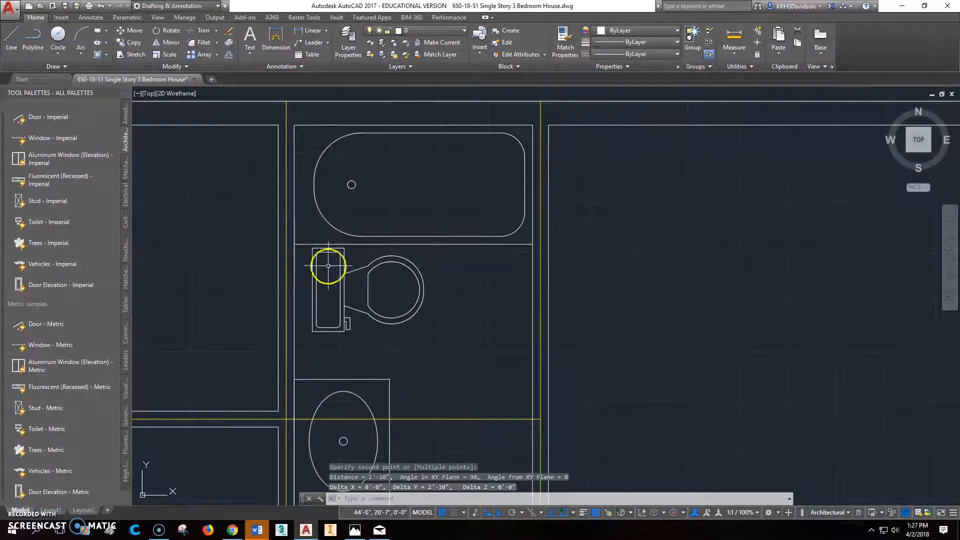
type("m")
key("Return")
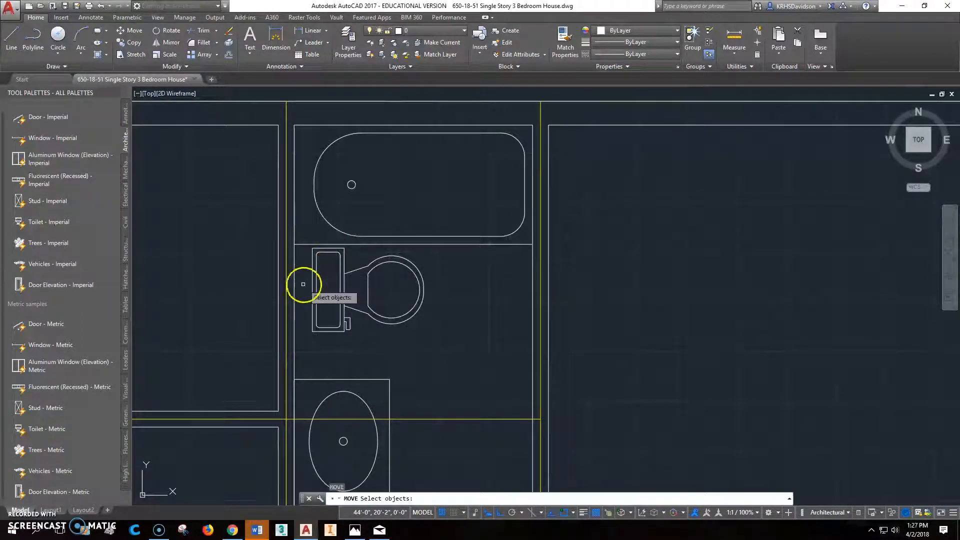
left_click(313, 287)
key("Return")
left_click(313, 291)
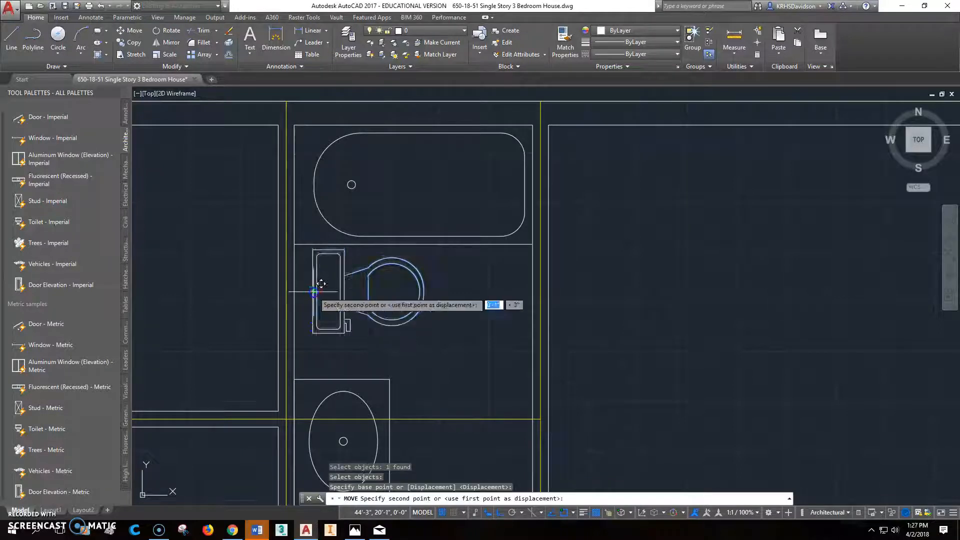
left_click(296, 245)
left_click(336, 272)
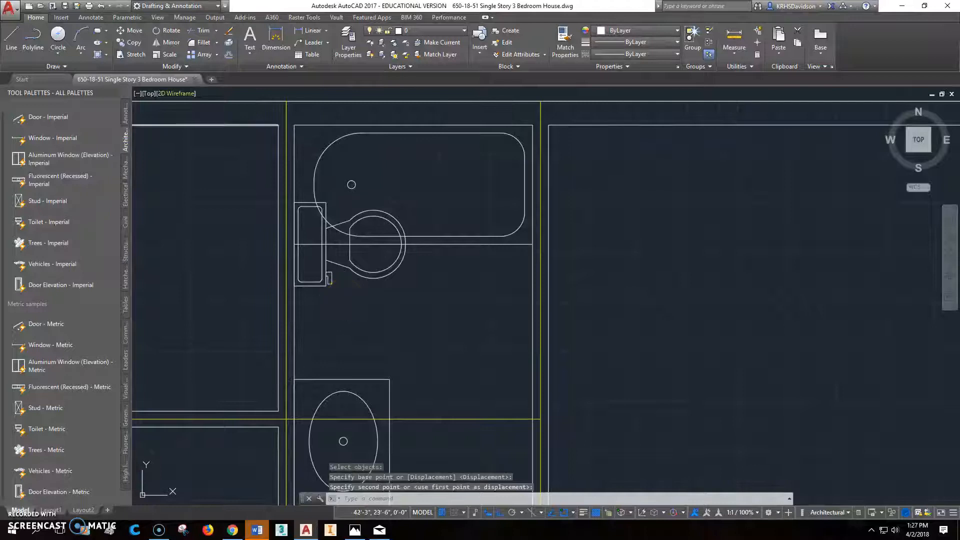
Move the toilet down 1'5" along the left wall, clear of the tub
left_click(134, 31)
left_click(323, 264)
key("Return")
left_click(454, 275)
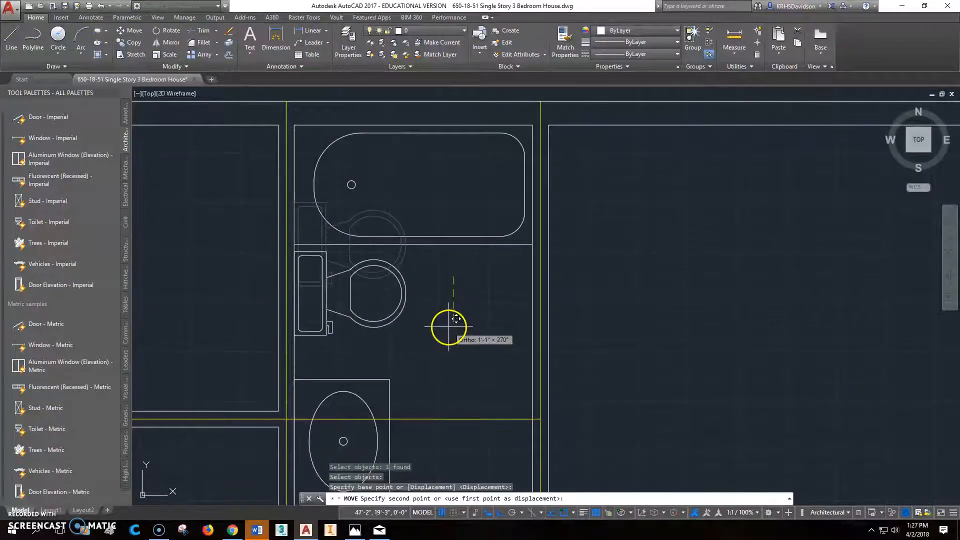
type("1'5\"")
key("Return")
scroll(454, 331, "up", 2)
scroll(476, 351, "down", 4)
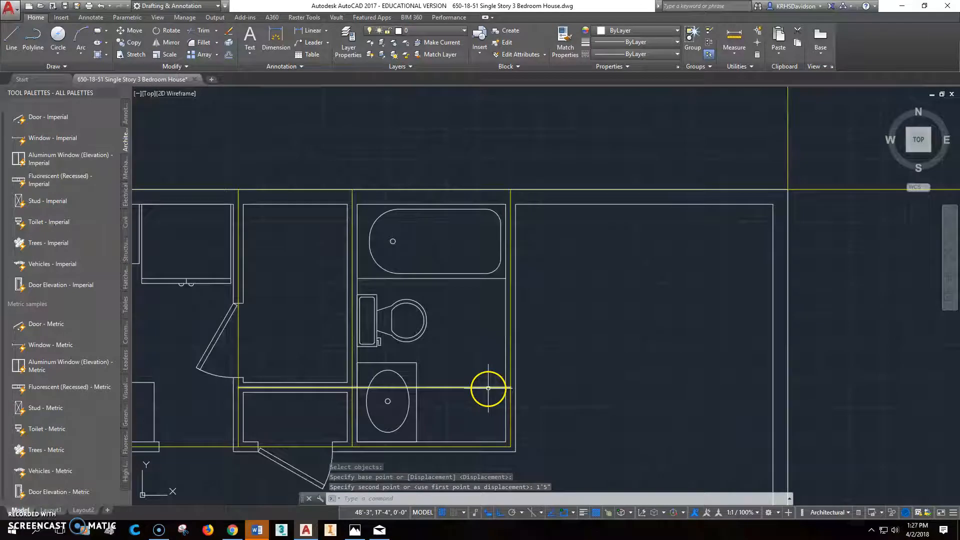
left_click(486, 389)
left_click(511, 388)
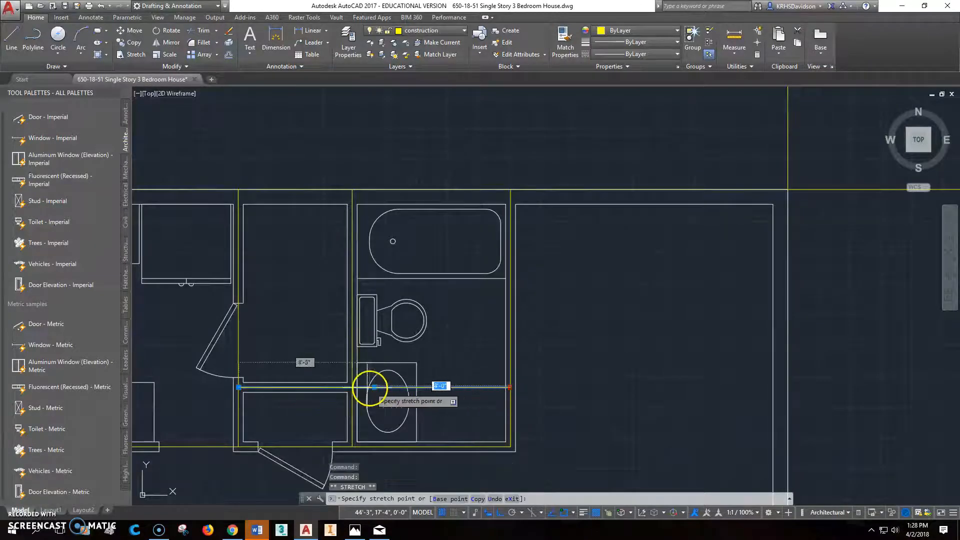
left_click(352, 388)
key("Escape")
key("Escape")
key("Escape")
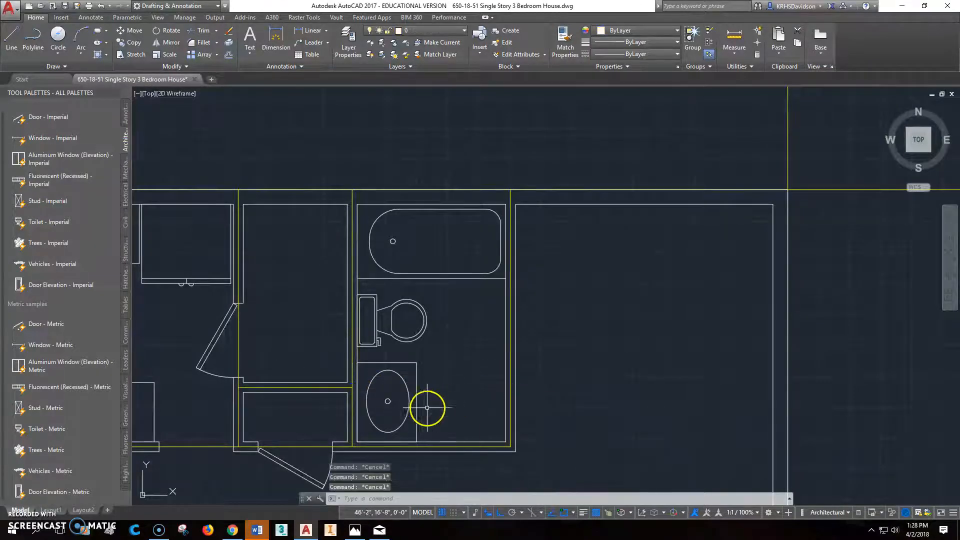
middle_click_drag(423, 405, 453, 312)
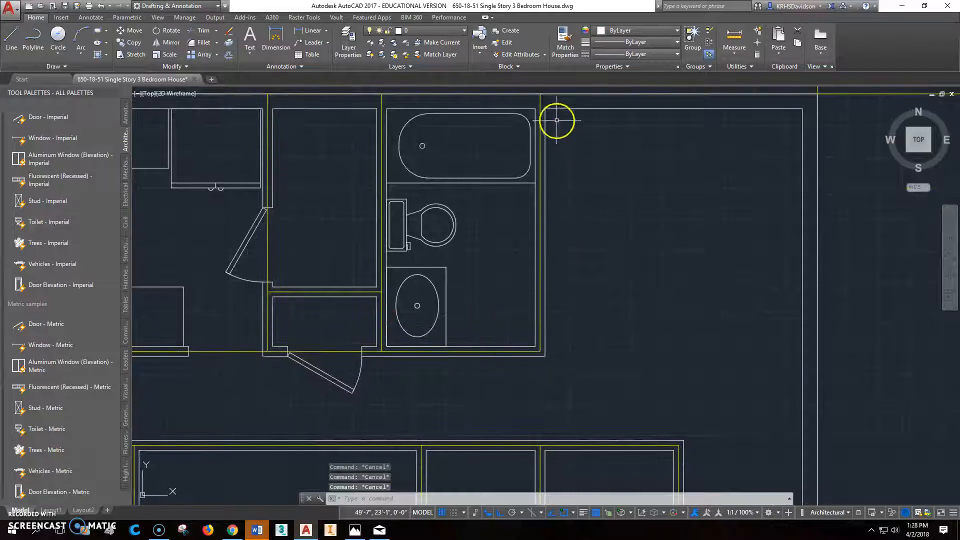
middle_click_drag(527, 374, 534, 382)
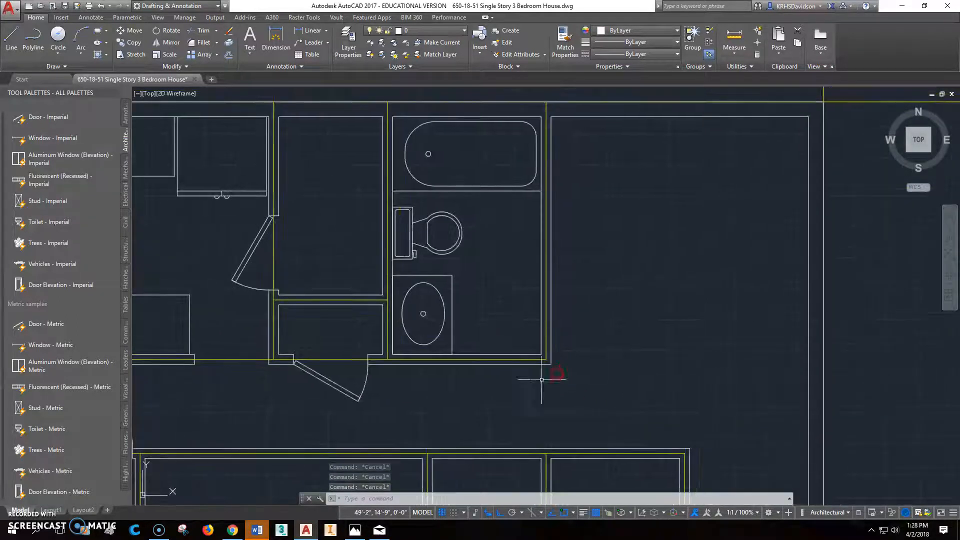
middle_click_drag(498, 341, 456, 321)
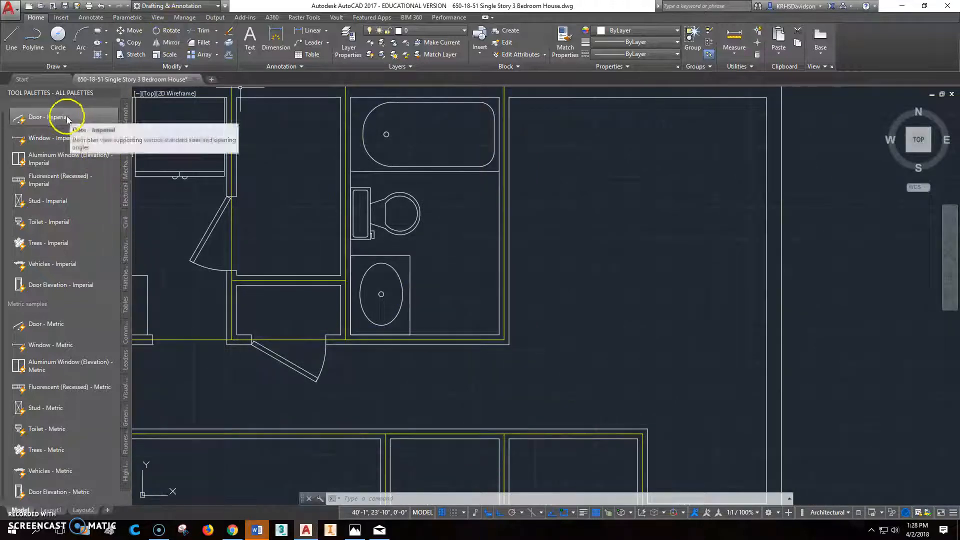
Insert the door block at the bathroom wall opening and flip its swing
left_click(66, 118)
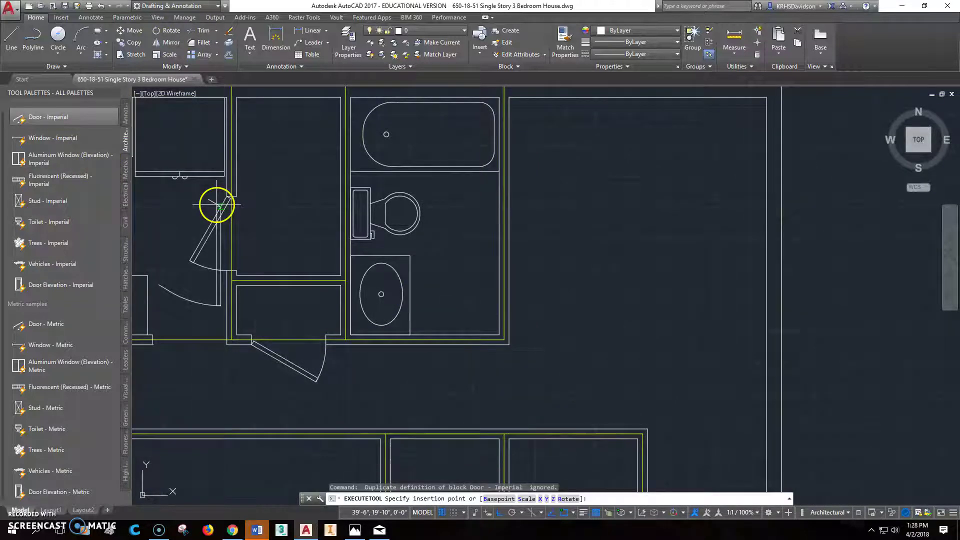
left_click(499, 335)
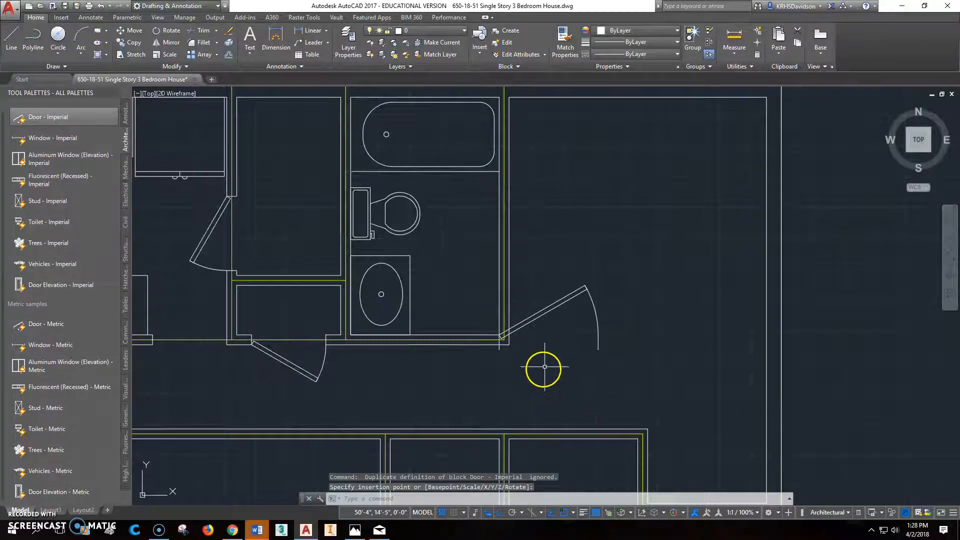
scroll(544, 367, "up", 4)
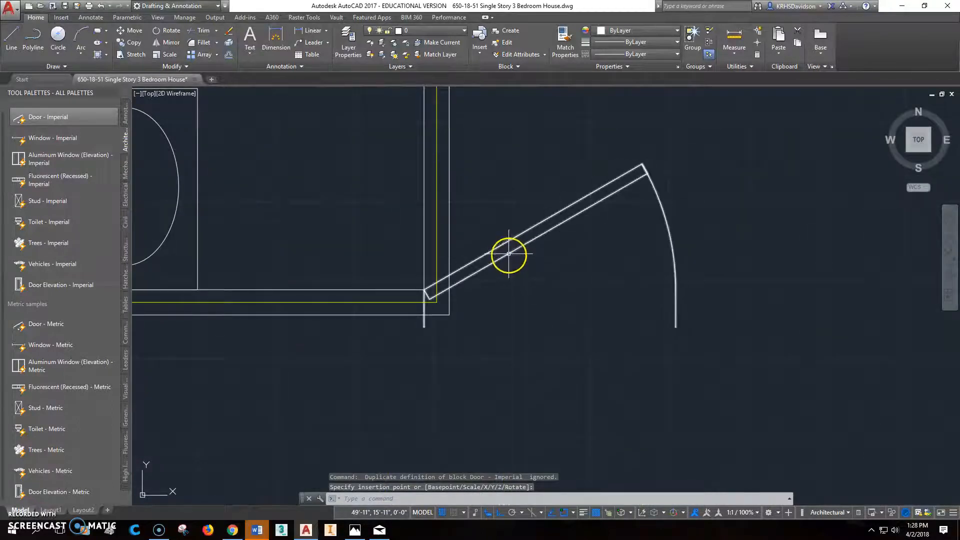
left_click(508, 254)
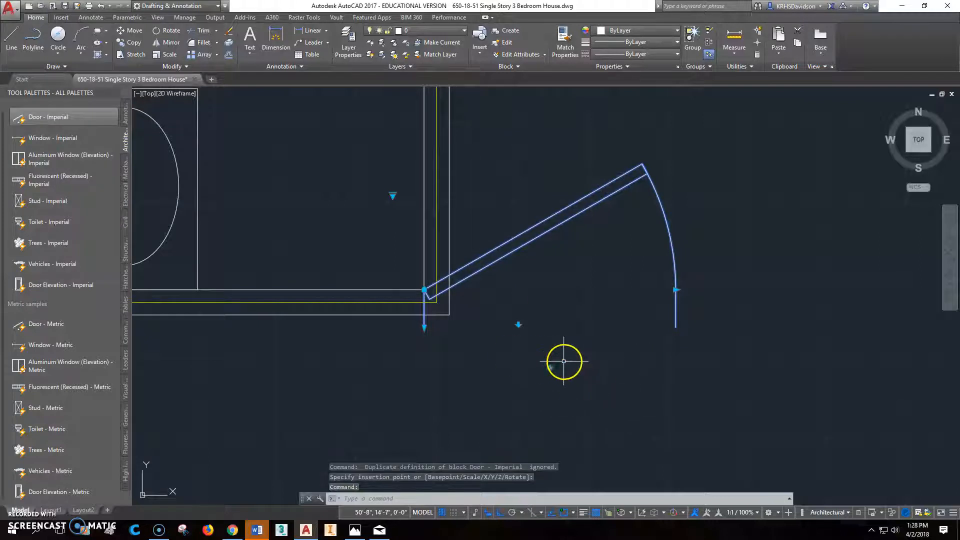
left_click(552, 368)
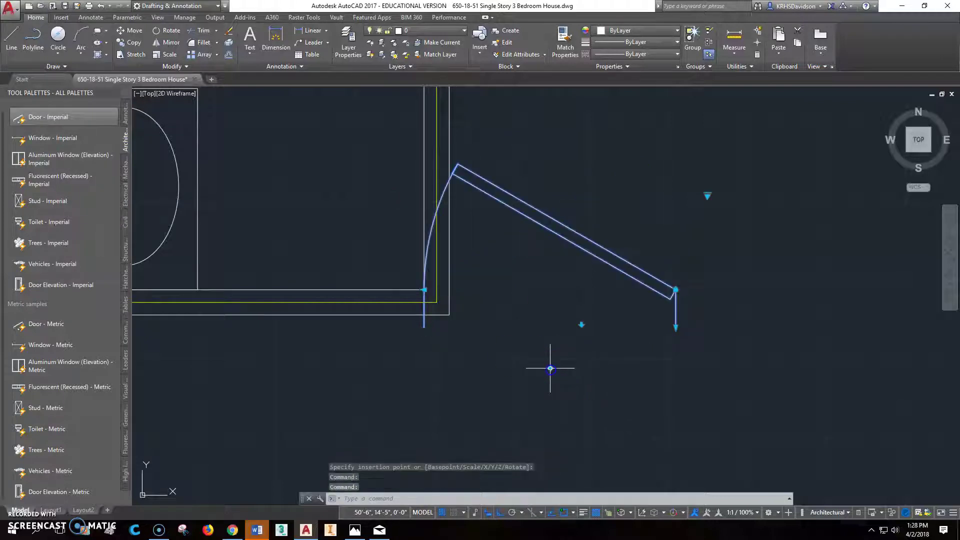
Drag the door's end and hinge grips onto the opening's wall corners
left_click(676, 290)
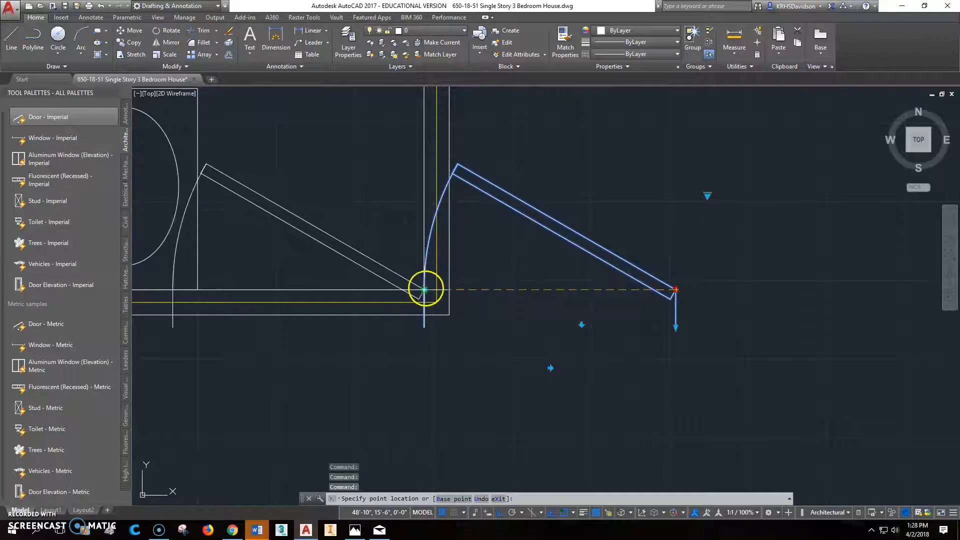
left_click(426, 291)
middle_click_drag(528, 333, 516, 325)
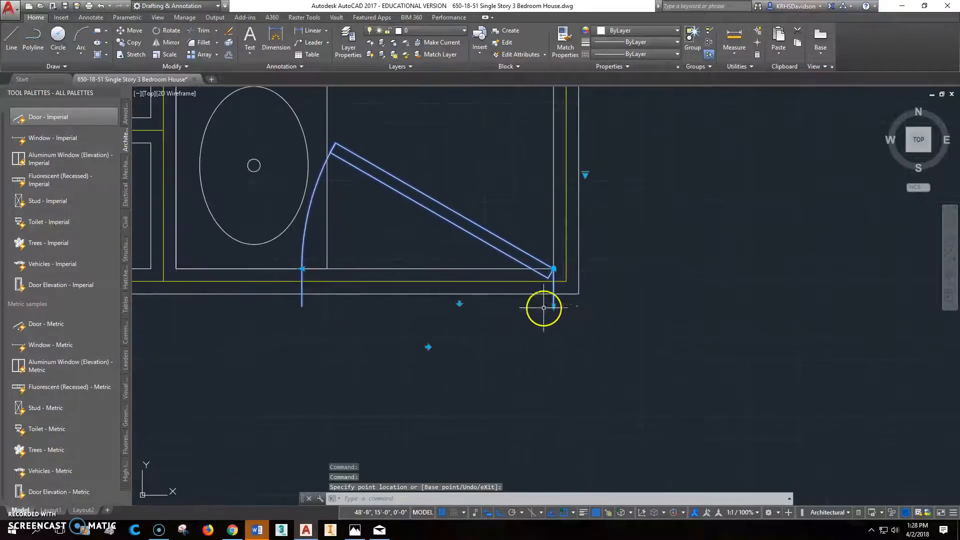
left_click(554, 294)
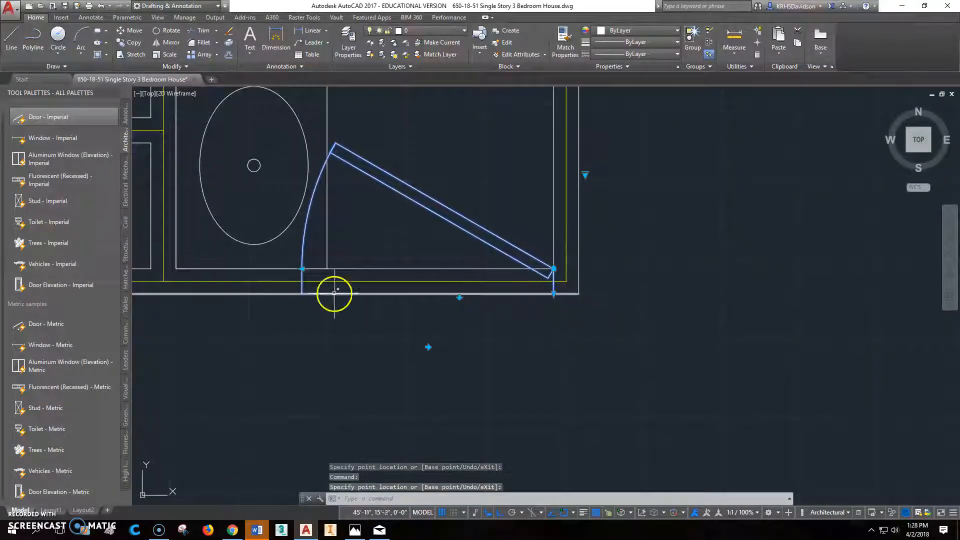
left_click(303, 268)
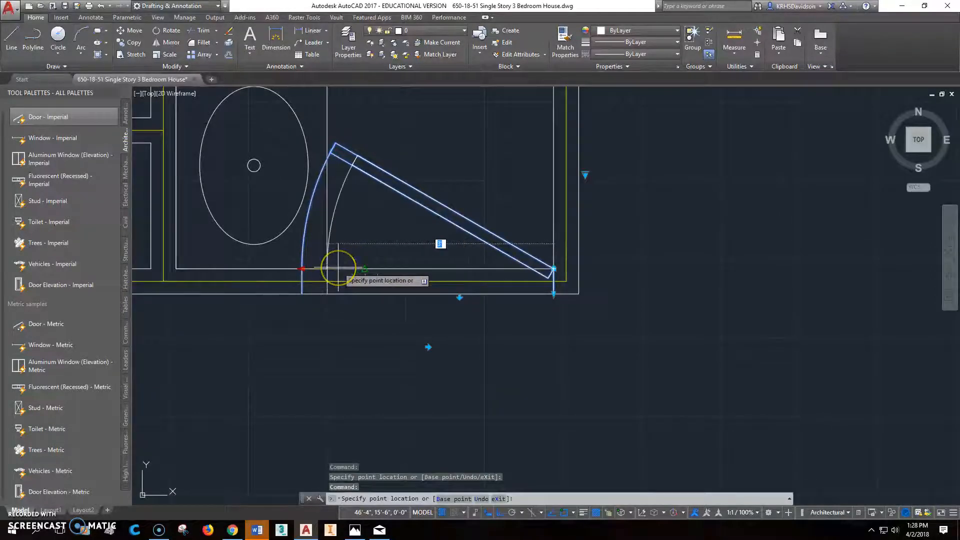
left_click(365, 269)
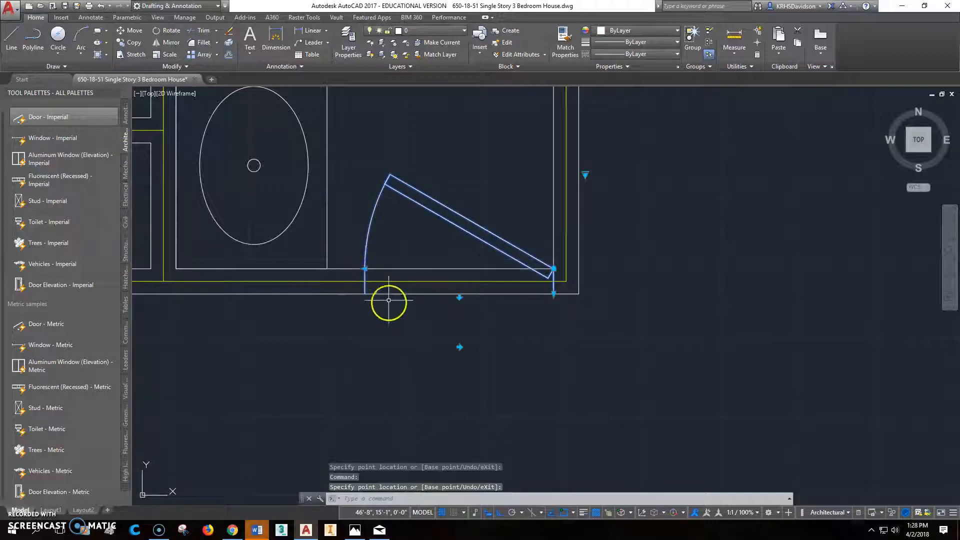
key("Escape")
key("Escape")
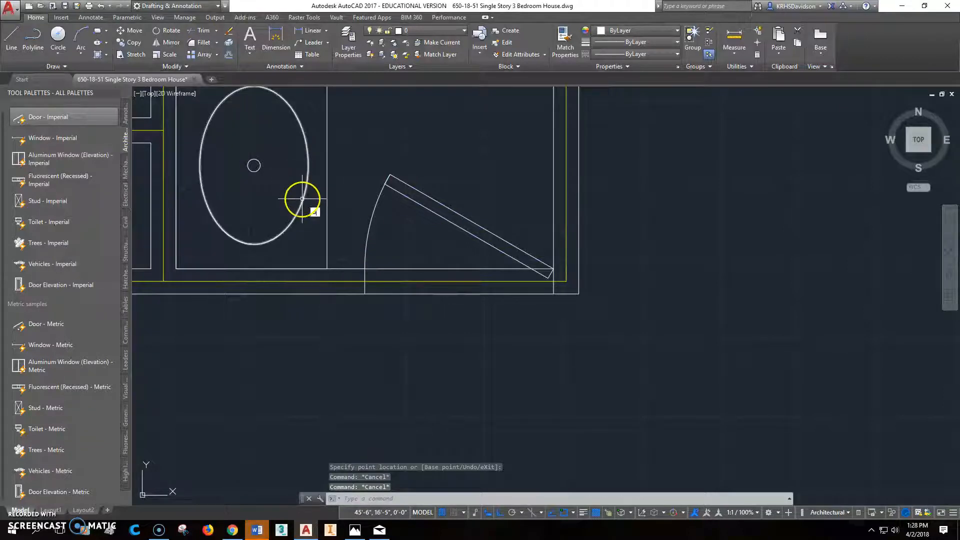
type("dist")
Measure the 6" gap between the jamb and the door with DIST
key("Return")
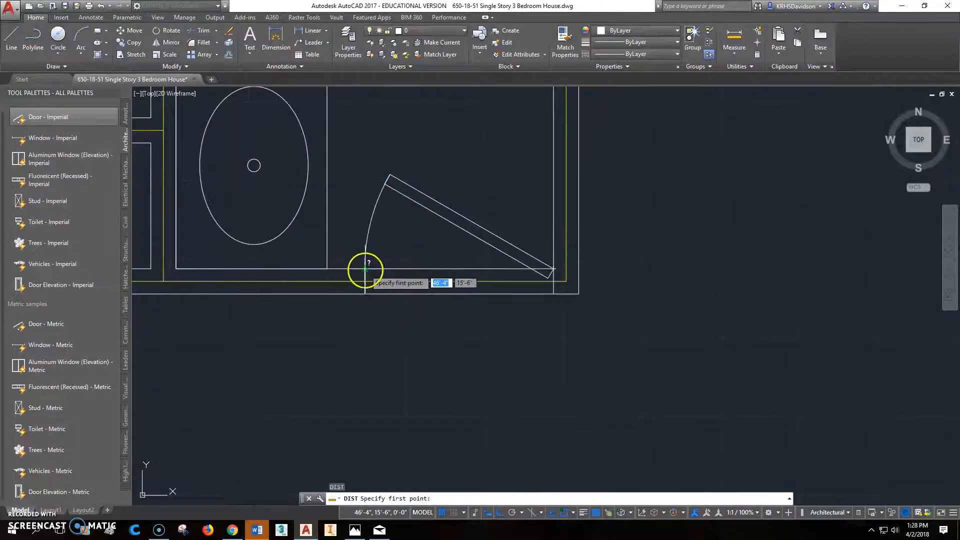
left_click(365, 269)
left_click(329, 268)
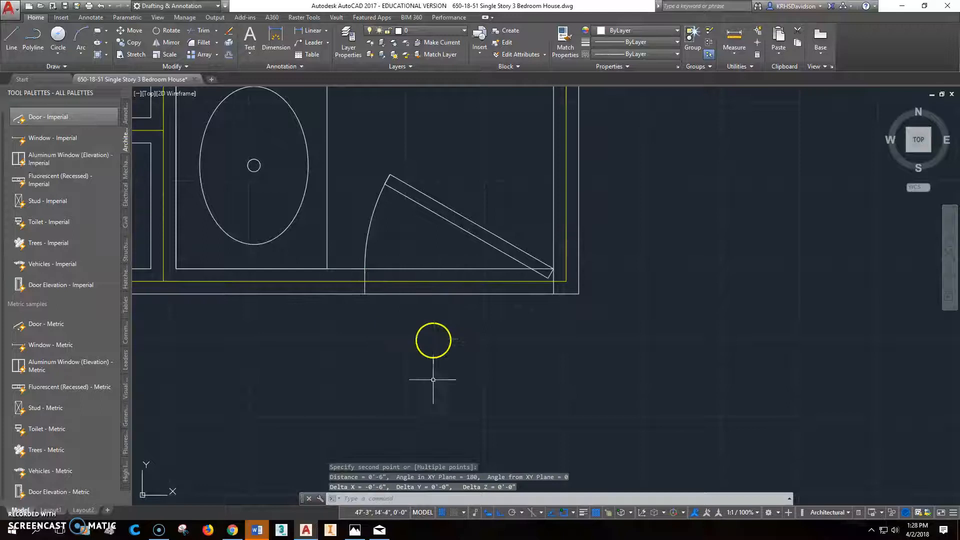
type("m")
Move the bathroom door 2" to the left along the wall
key("Return")
left_click(526, 246)
key("Return")
left_click(697, 359)
left_click(663, 365)
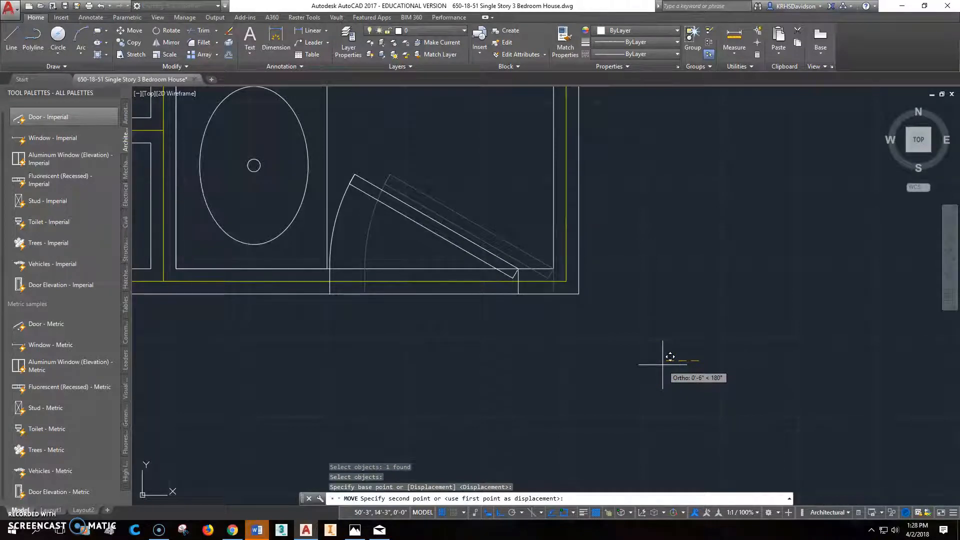
type("2")
key("Return")
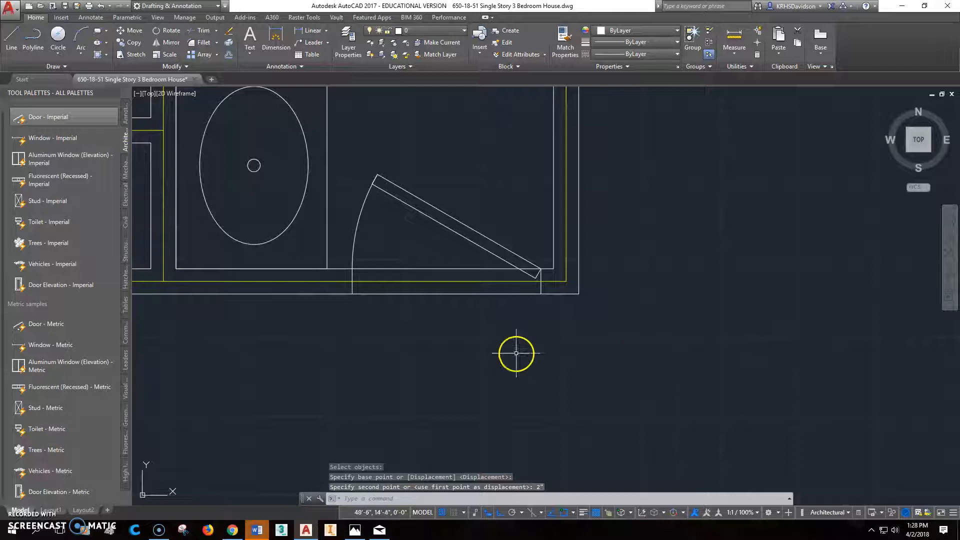
Trim the wall line across the doorway using the door arc and jamb as cutting edges
left_click(207, 33)
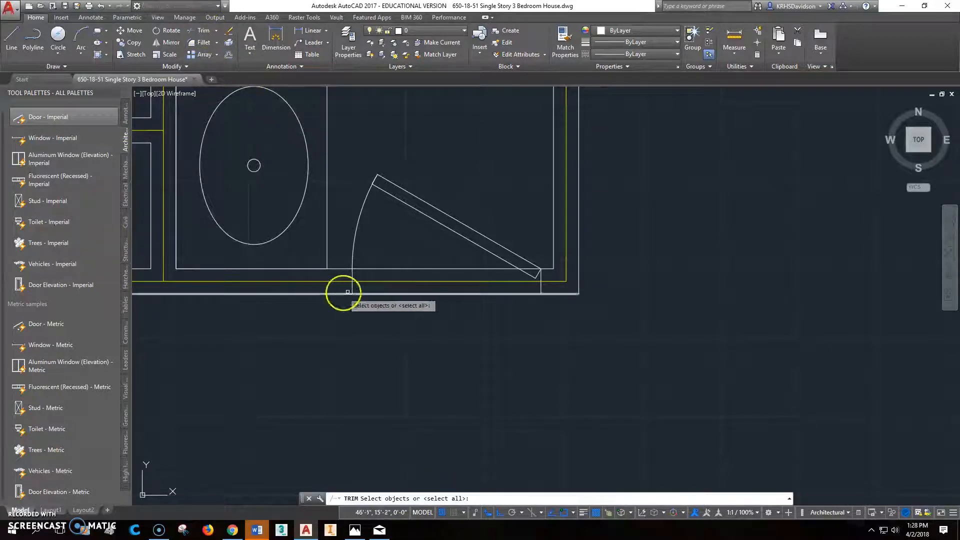
left_click(353, 277)
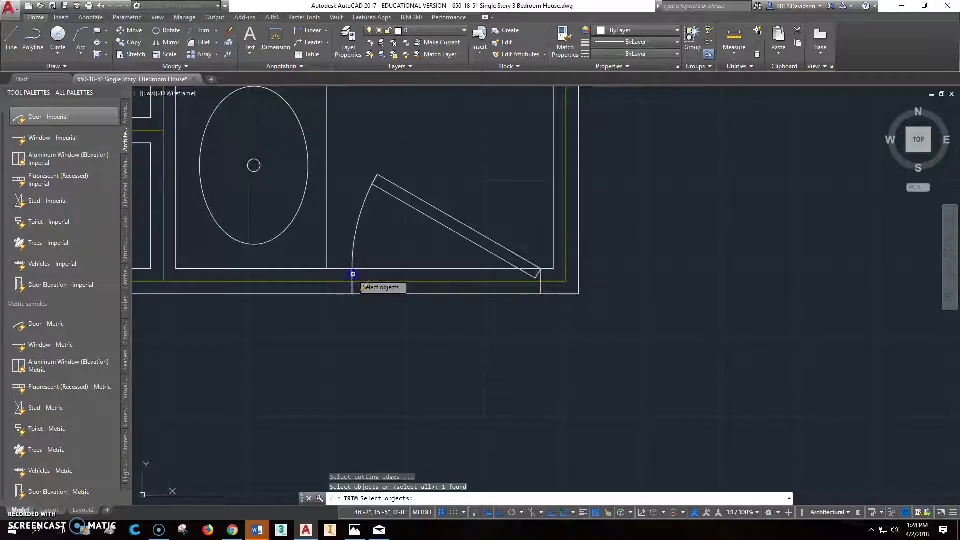
left_click(540, 277)
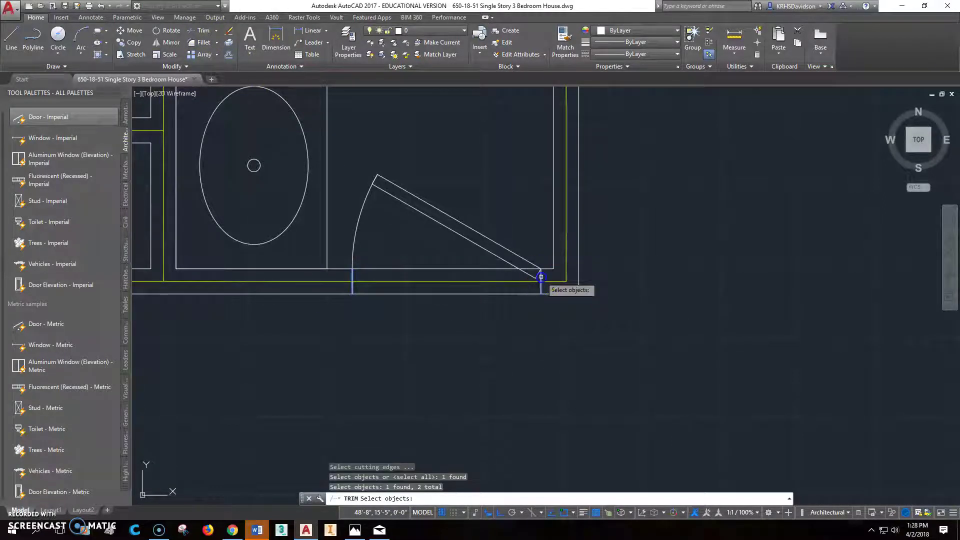
left_click(470, 270)
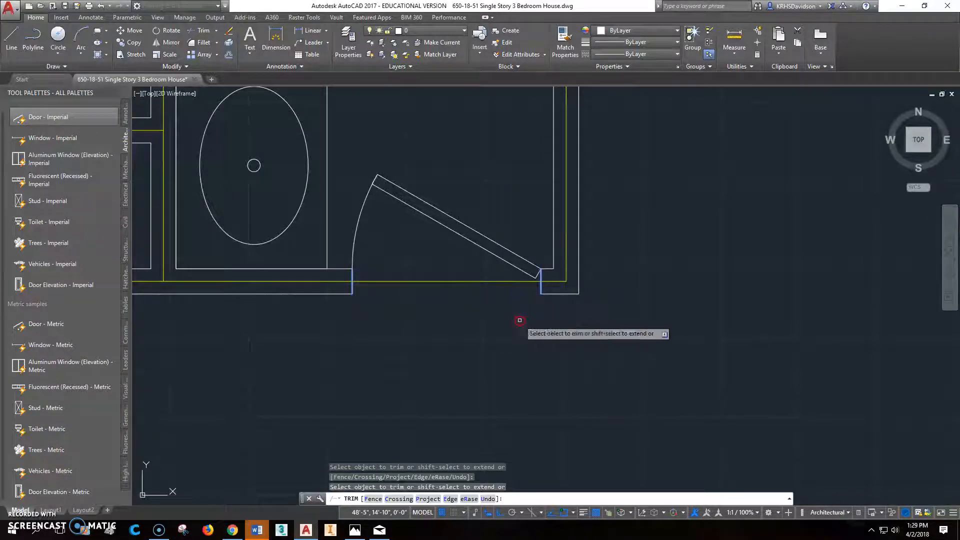
right_click(520, 320)
key("Escape")
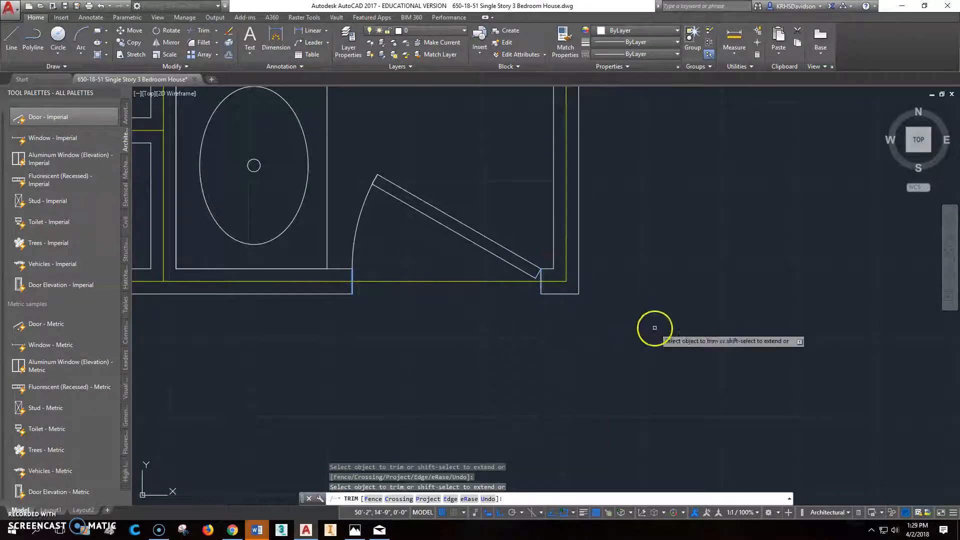
scroll(654, 329, "down", 3)
scroll(629, 337, "down", 1)
Stretch the first bathroom wall line down perpendicular onto the hallway wall
middle_click_drag(628, 337, 572, 268)
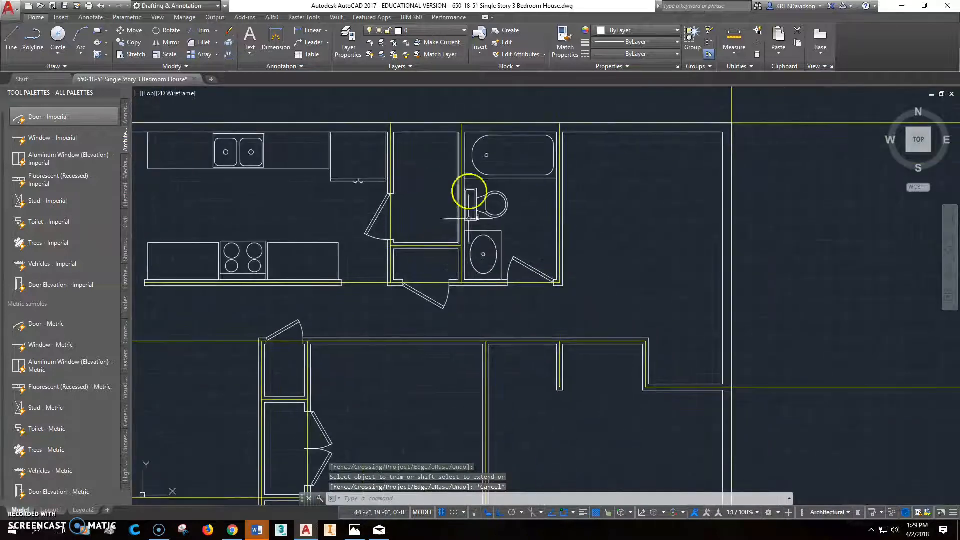
middle_click_drag(602, 308, 532, 279)
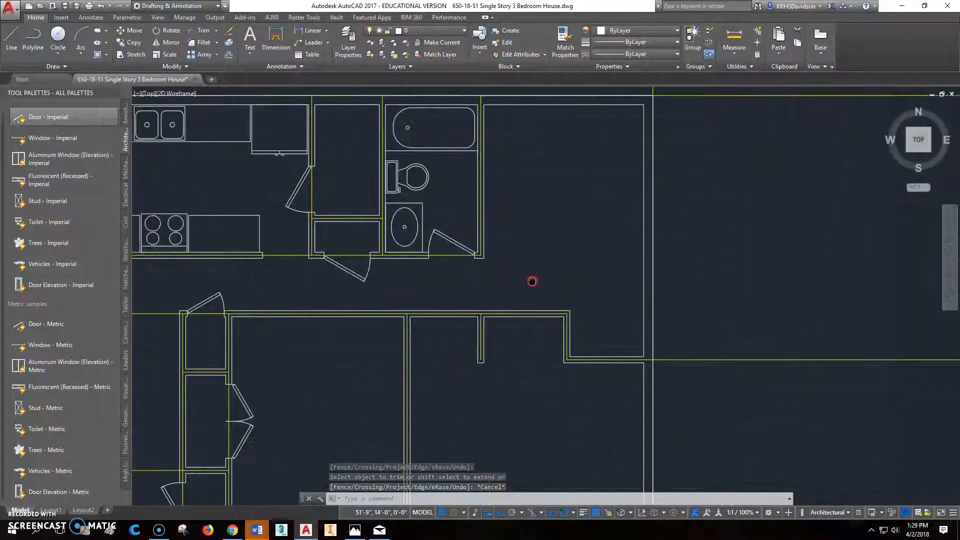
scroll(440, 265, "up", 1)
scroll(442, 249, "up", 2)
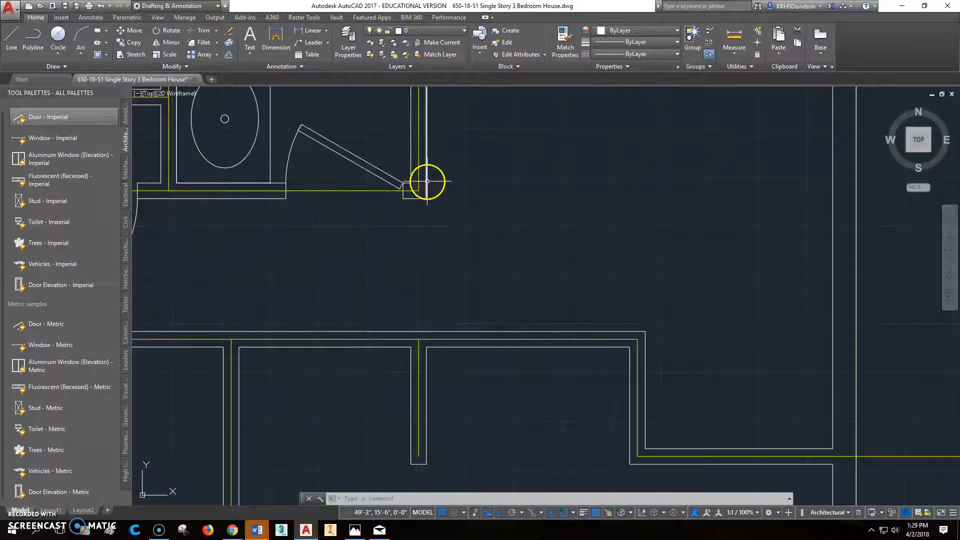
left_click(427, 198)
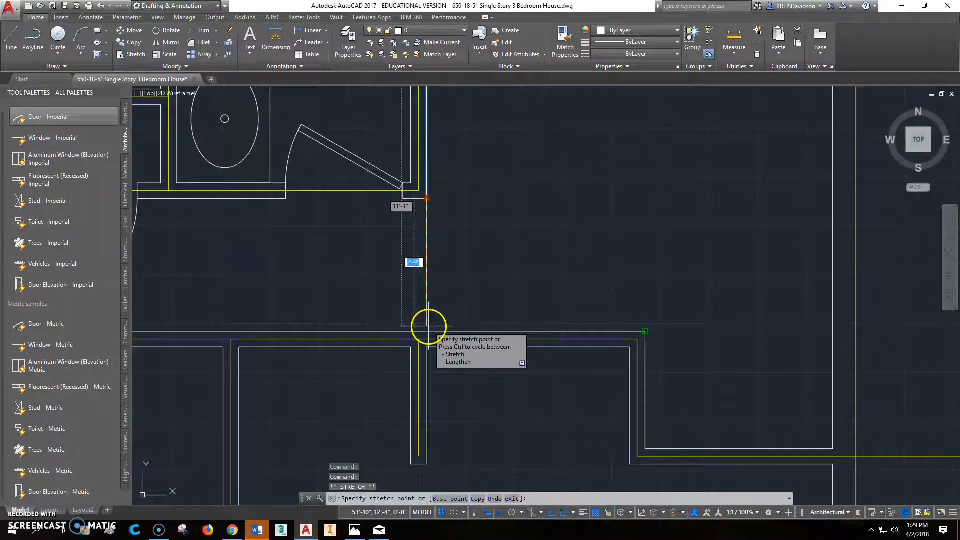
right_click(428, 327, "shift")
left_click(484, 250)
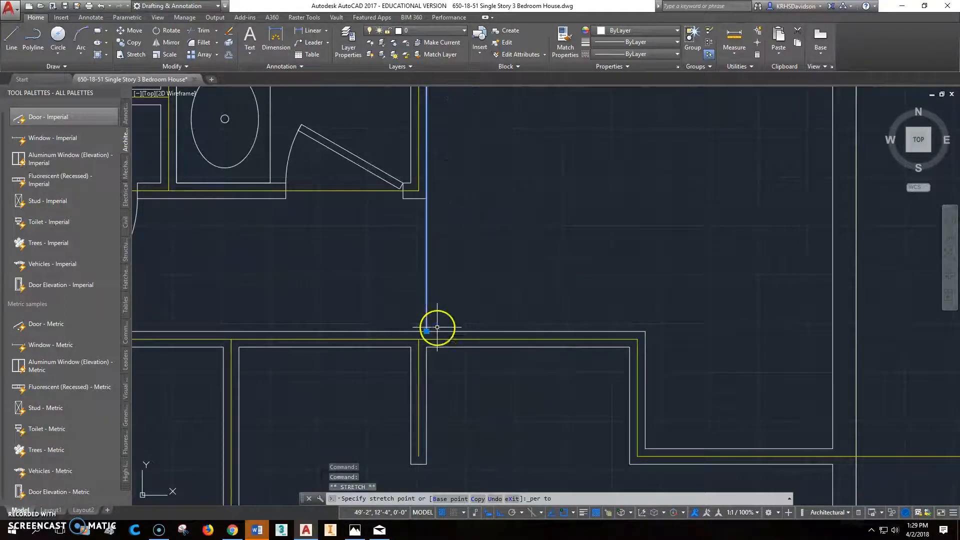
left_click(409, 208)
key("Escape")
key("Escape")
scroll(407, 197, "up", 1)
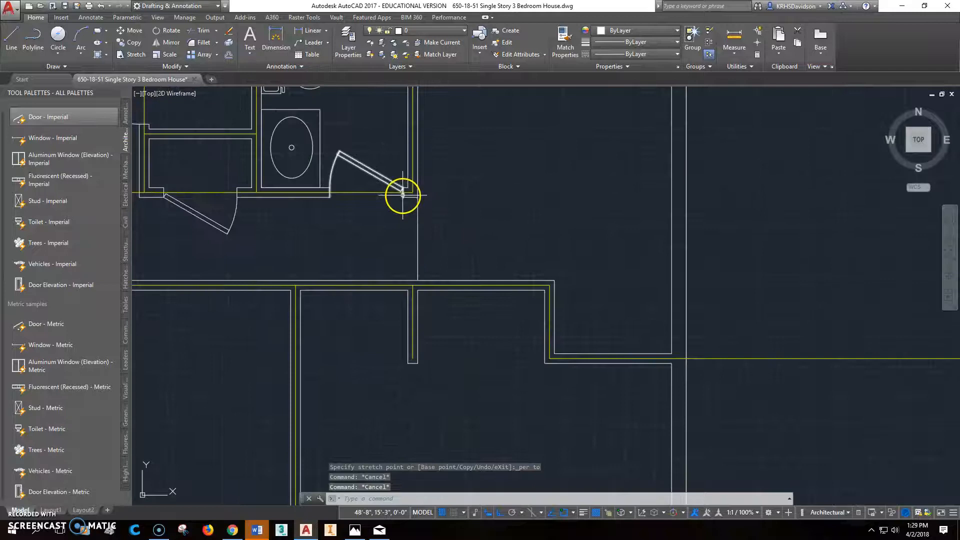
scroll(412, 171, "up", 1)
Stretch the second vertical wall line down perpendicular onto the hallway wall
left_click(412, 171)
left_click(412, 174)
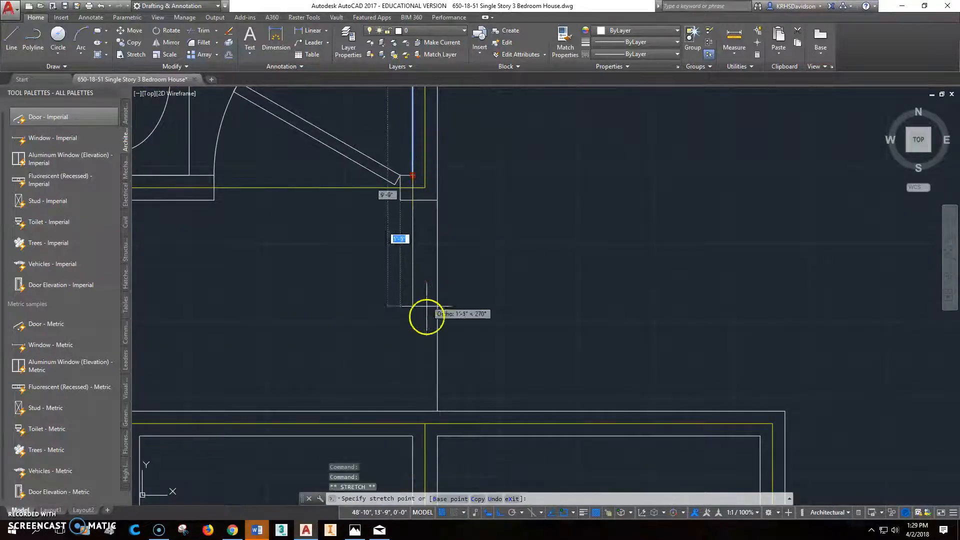
right_click(428, 386, "shift")
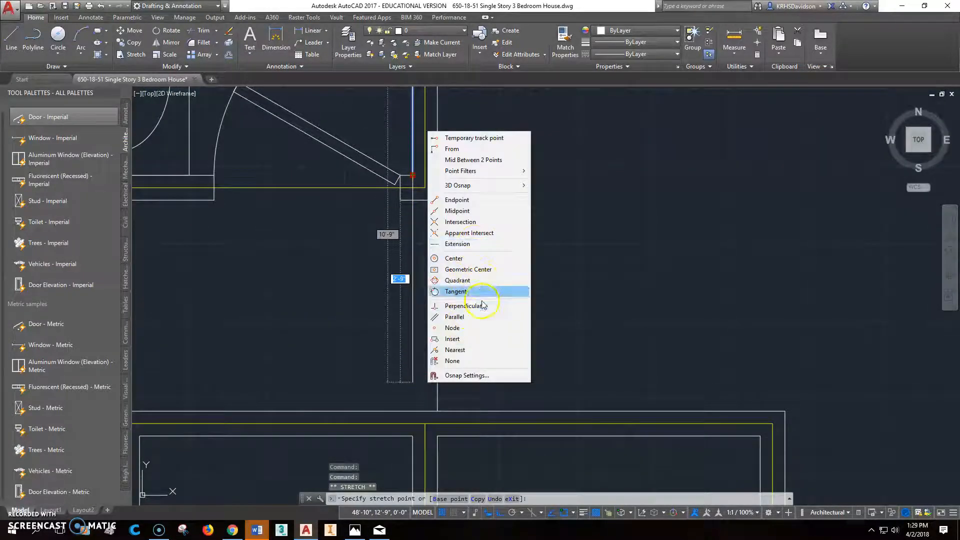
left_click(469, 306)
key("Escape")
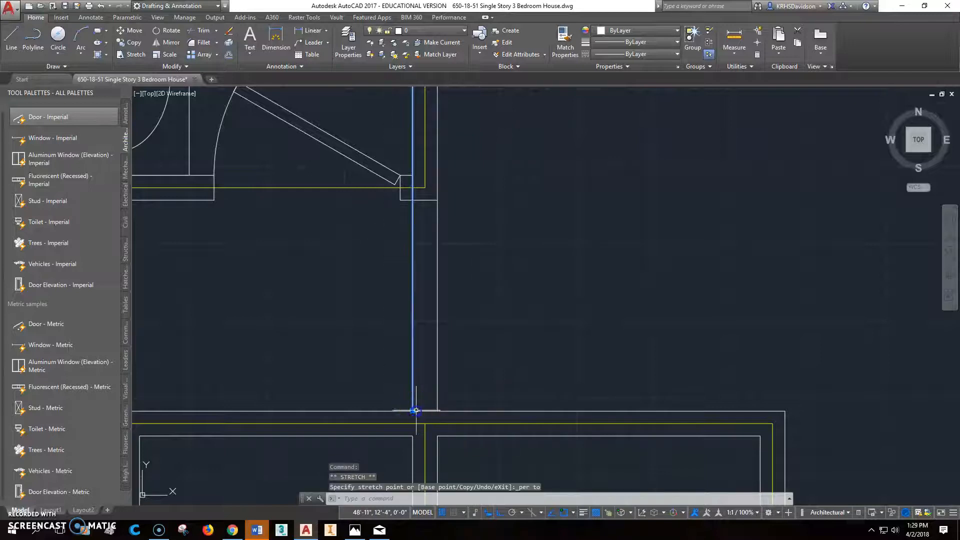
key("Escape")
key("Escape")
middle_click_drag(468, 307, 473, 254)
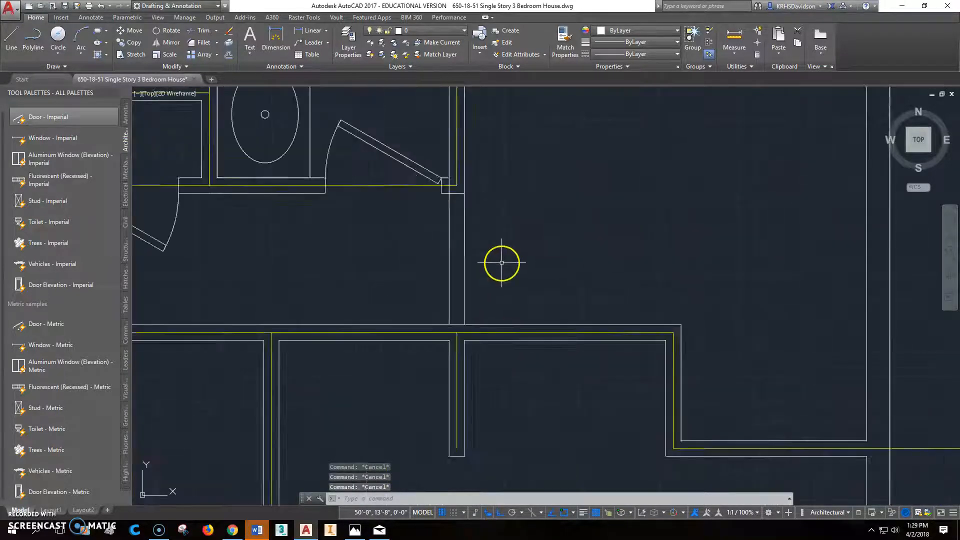
scroll(509, 260, "down", 3)
scroll(492, 262, "up", 1)
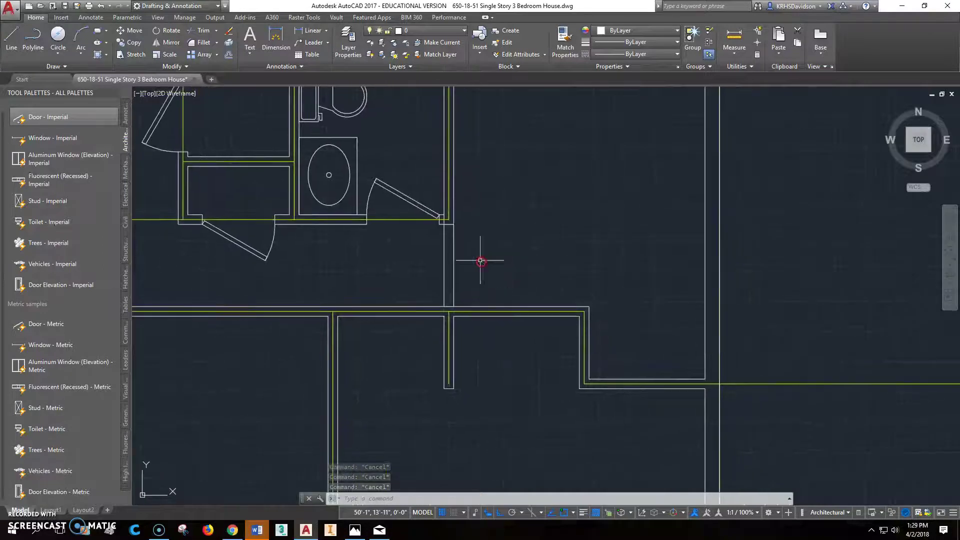
Insert a Door - Imperial block at the hallway opening and rotate it about its hinge to swing downward
left_click(49, 118)
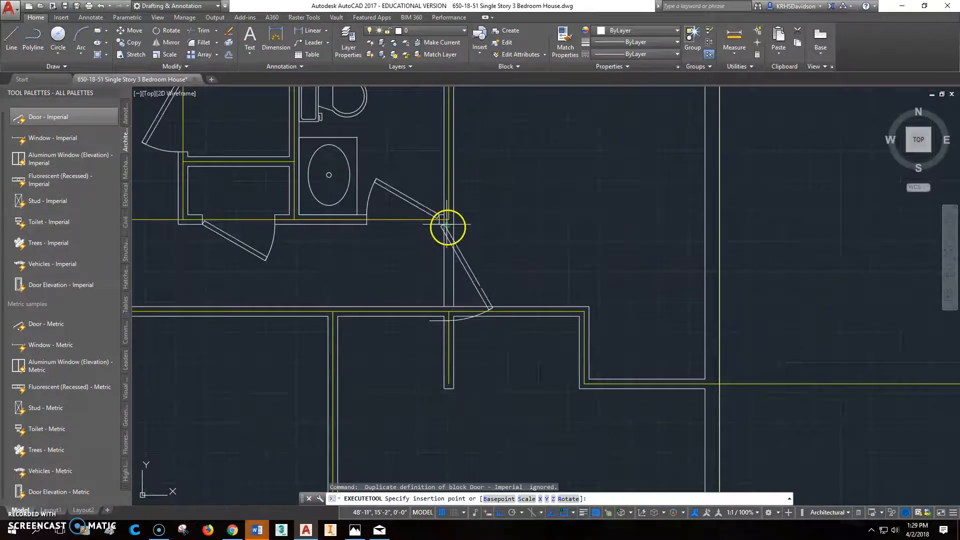
left_click(454, 223)
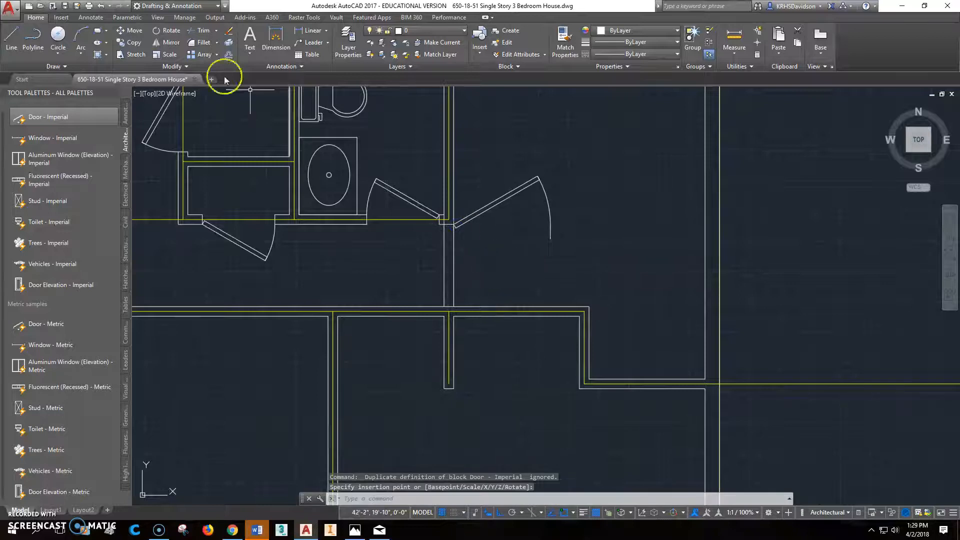
left_click(166, 30)
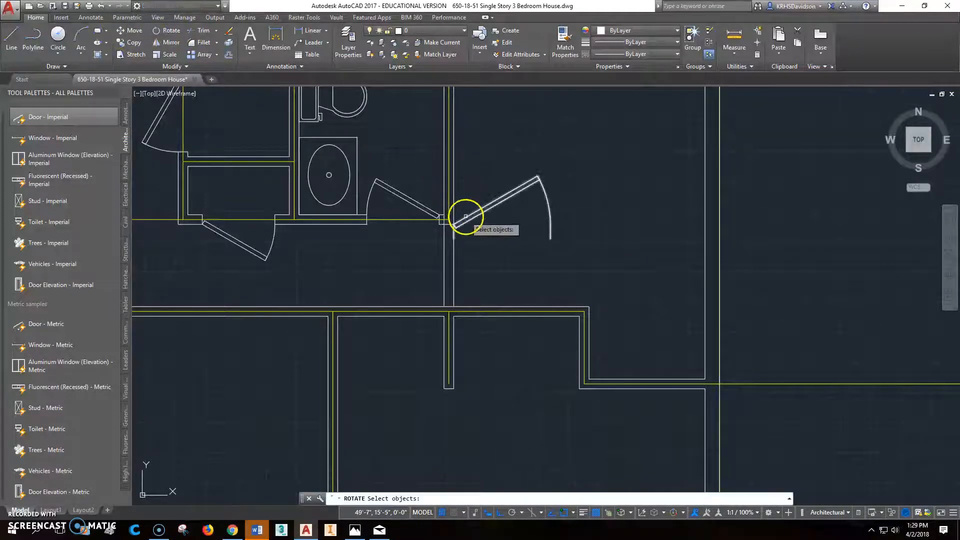
left_click(465, 217)
key("Return")
left_click(453, 225)
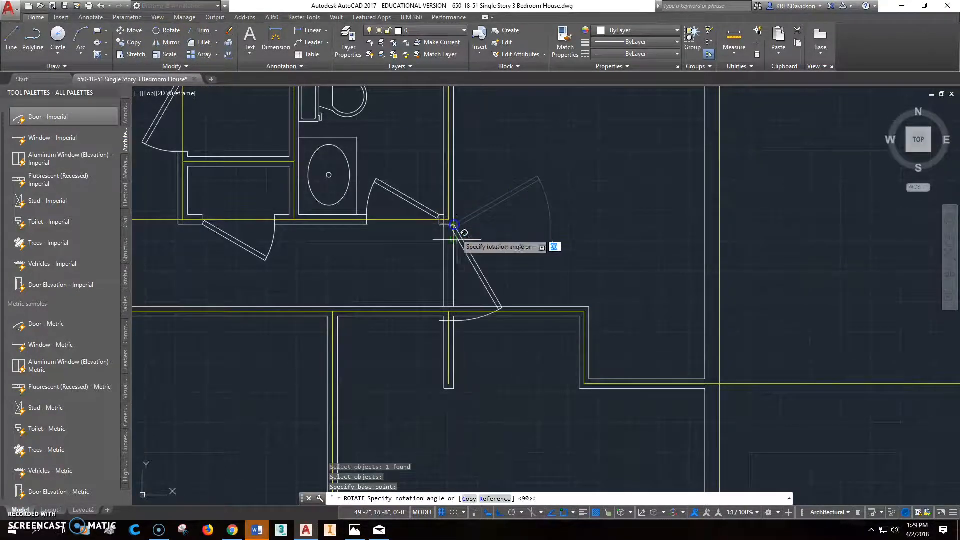
left_click(476, 383)
scroll(457, 310, "up", 3)
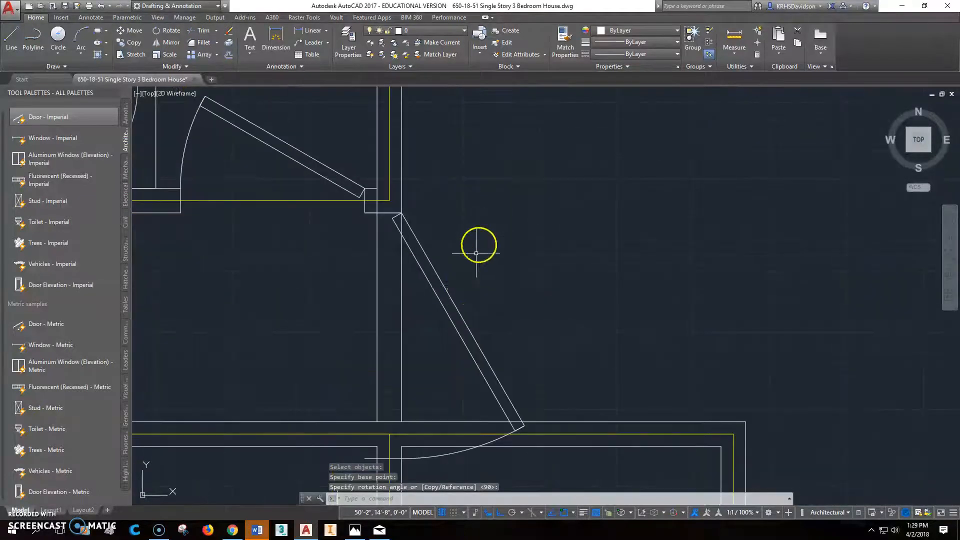
scroll(471, 268, "up", 2)
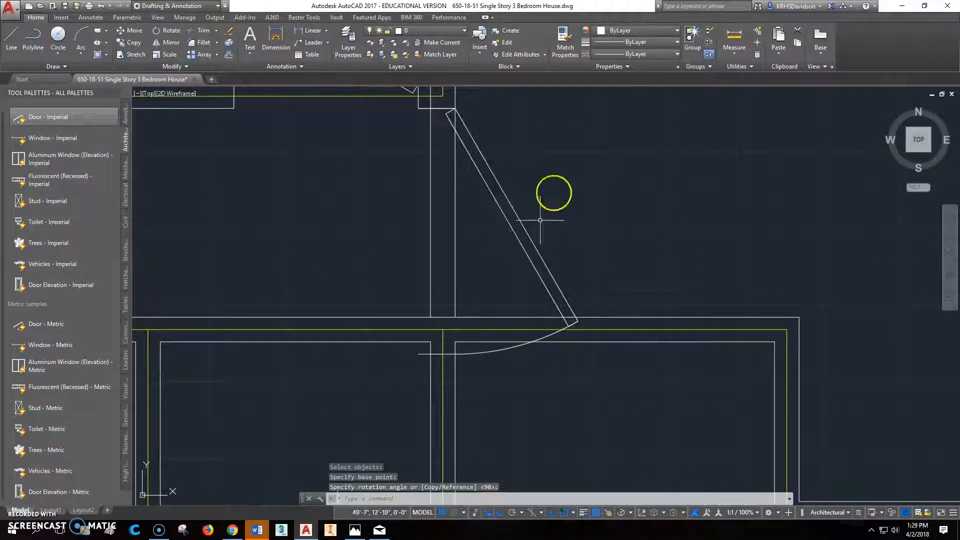
Grip-edit the door, pulling the top of its swing arc down to shorten it
left_click(530, 243)
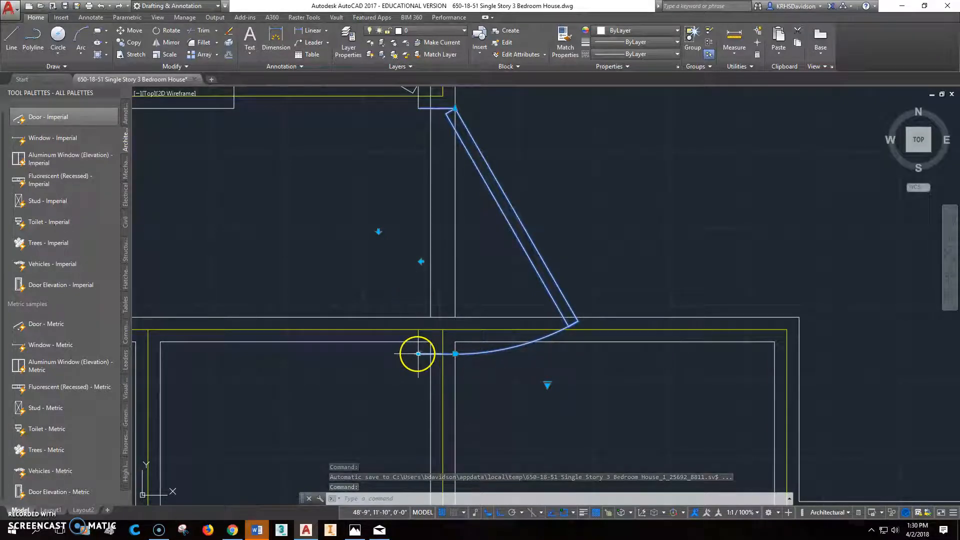
left_click(456, 354)
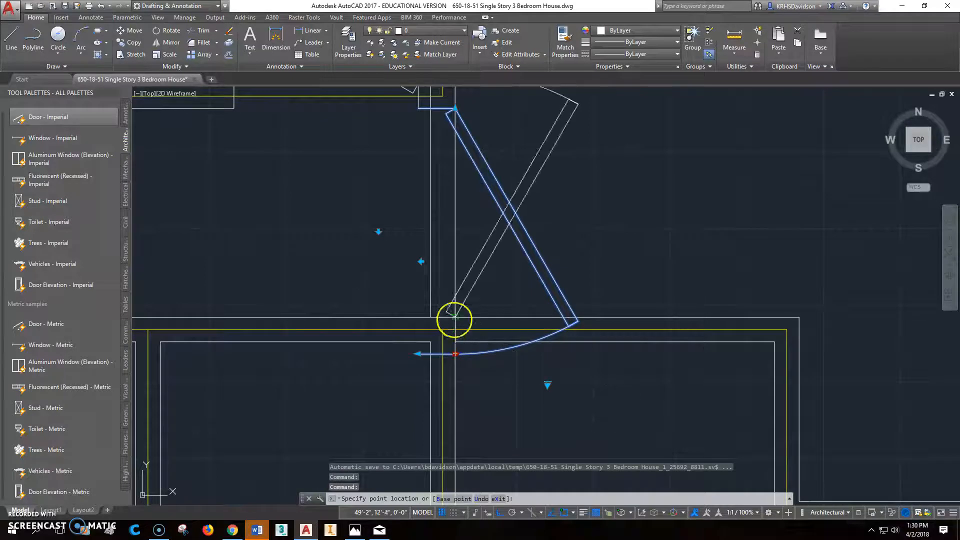
key("Escape")
key("Escape")
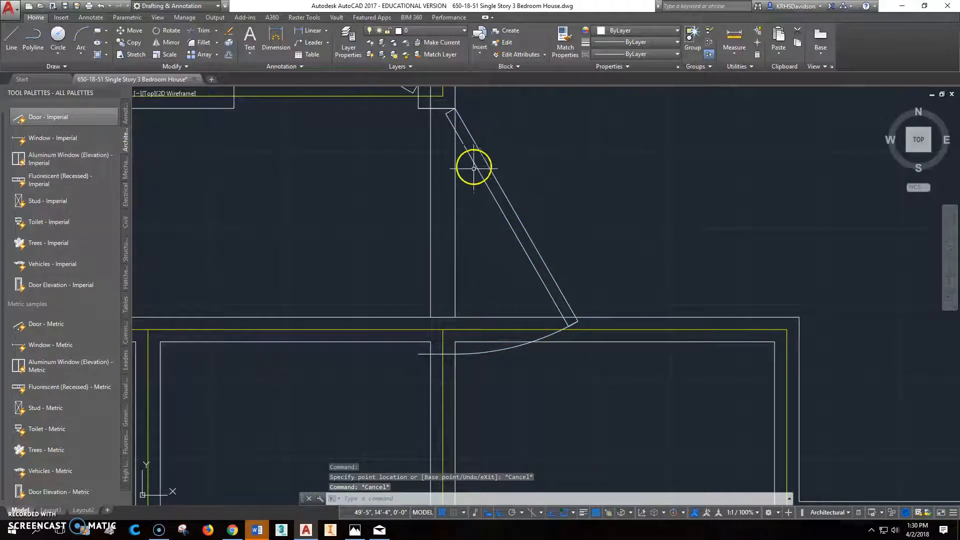
left_click(474, 167)
left_click(476, 219)
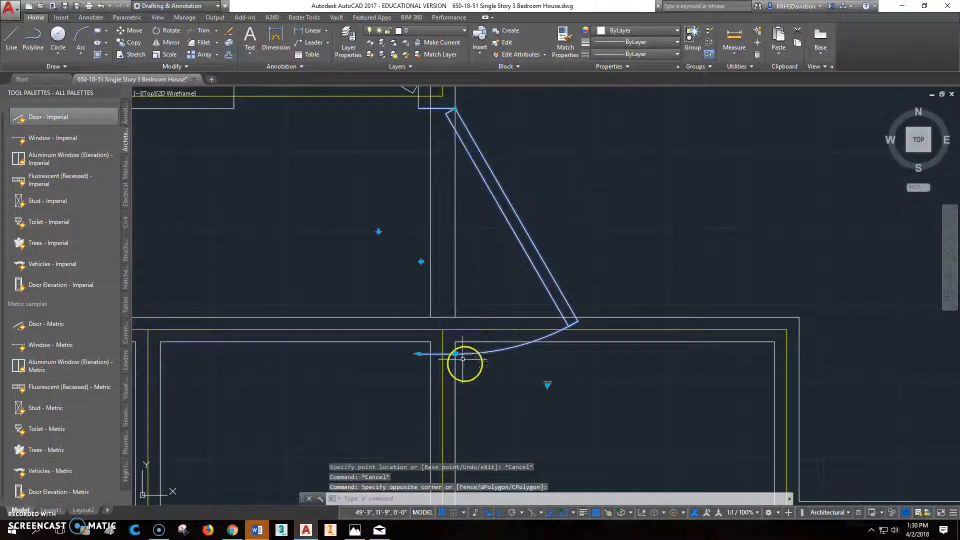
left_click(431, 353)
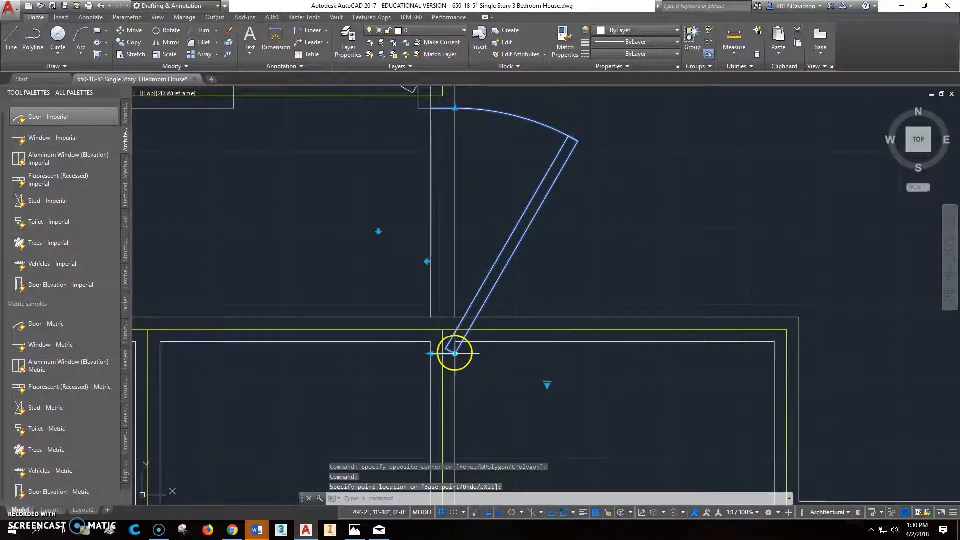
left_click(456, 354)
key("Escape")
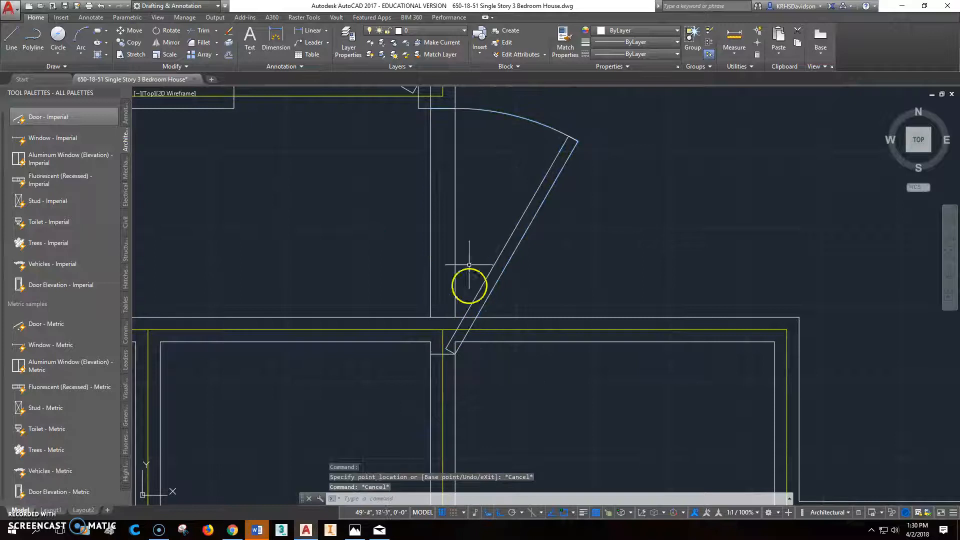
left_click(466, 107)
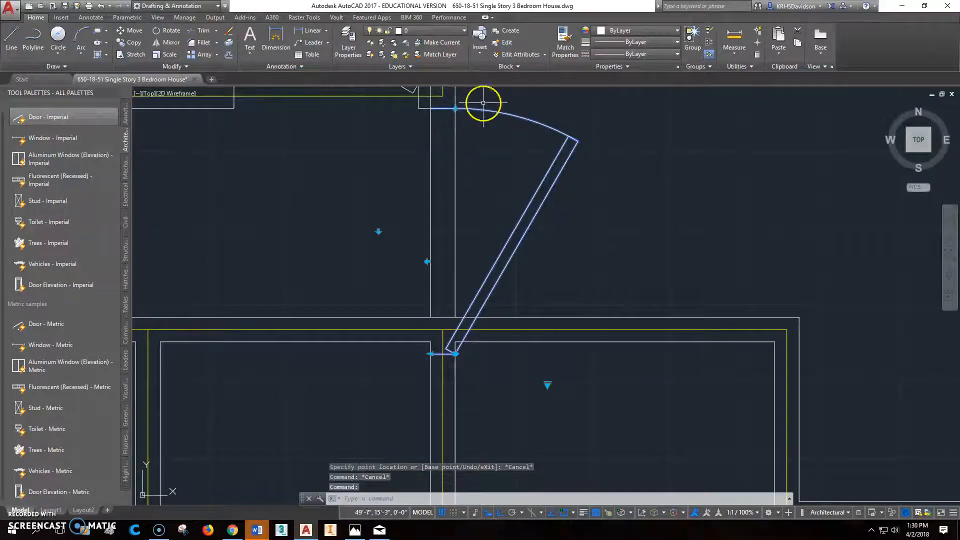
left_click(456, 109)
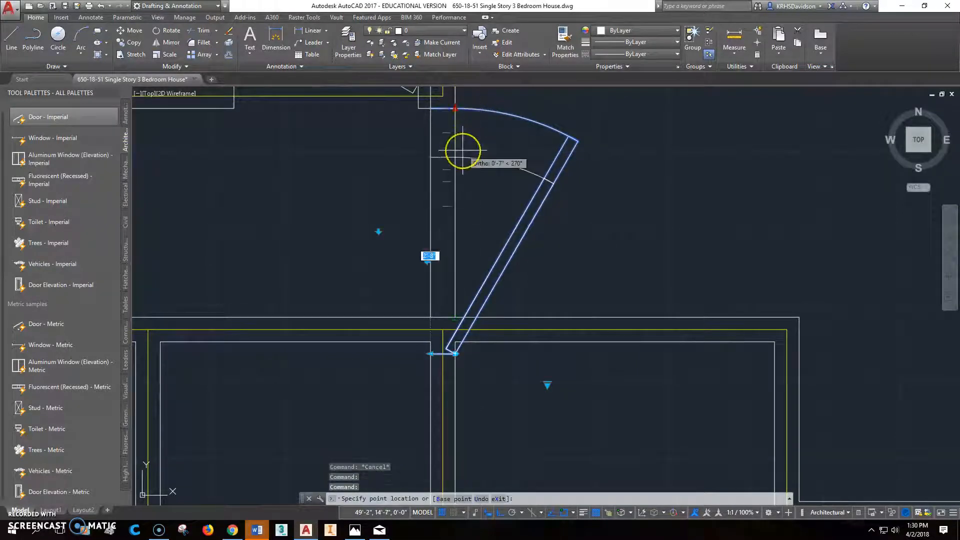
left_click(462, 157)
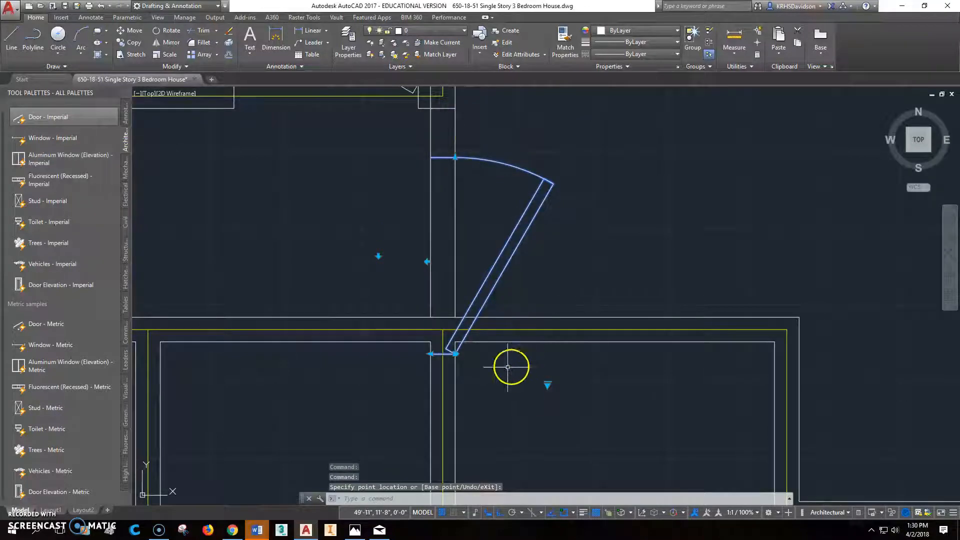
key("Escape")
key("Escape")
key("Escape")
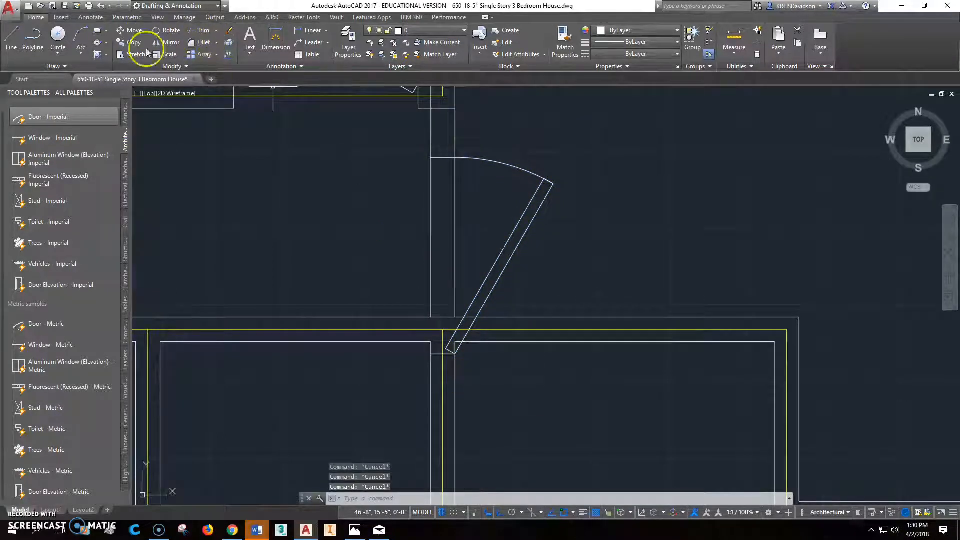
Rotate the door again about its hinge to a new swing angle
left_click(485, 300)
left_click(456, 354)
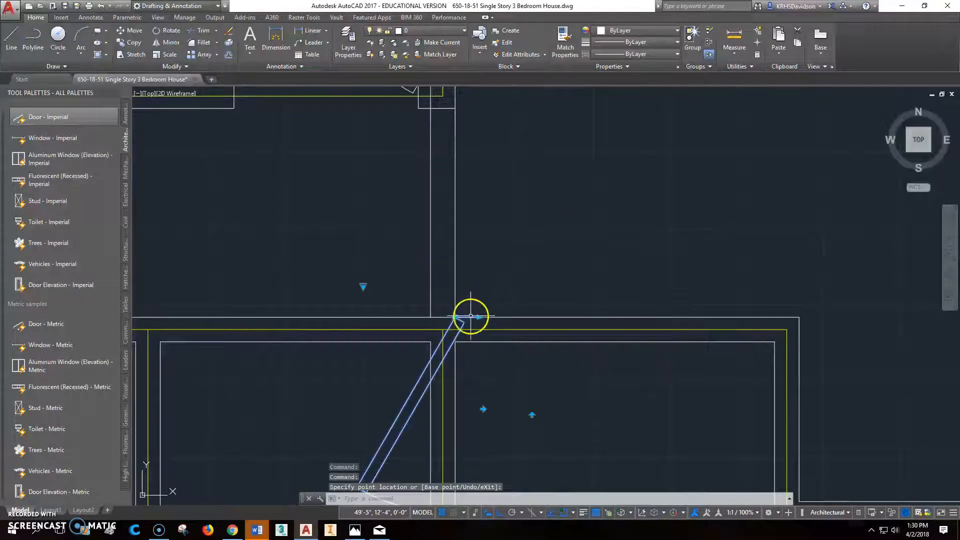
left_click(171, 30)
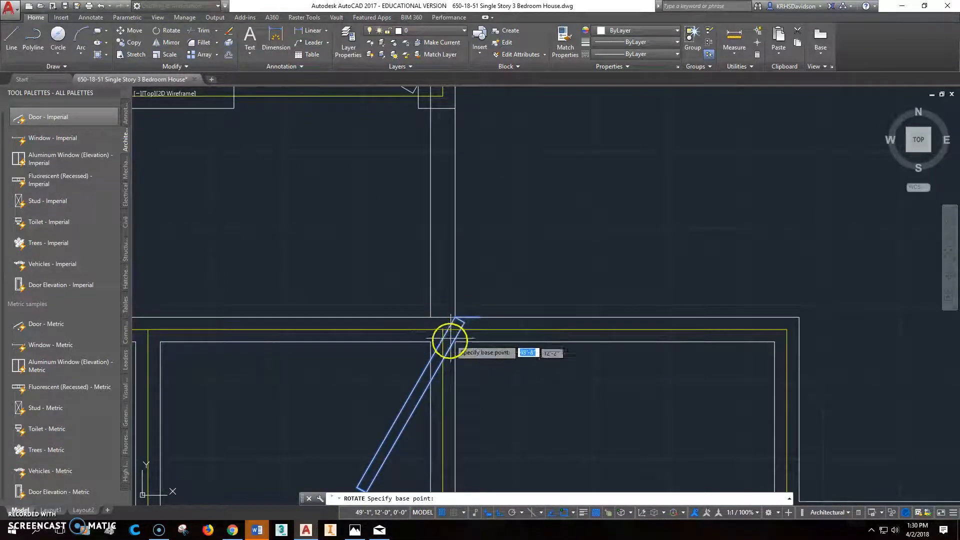
left_click(455, 322)
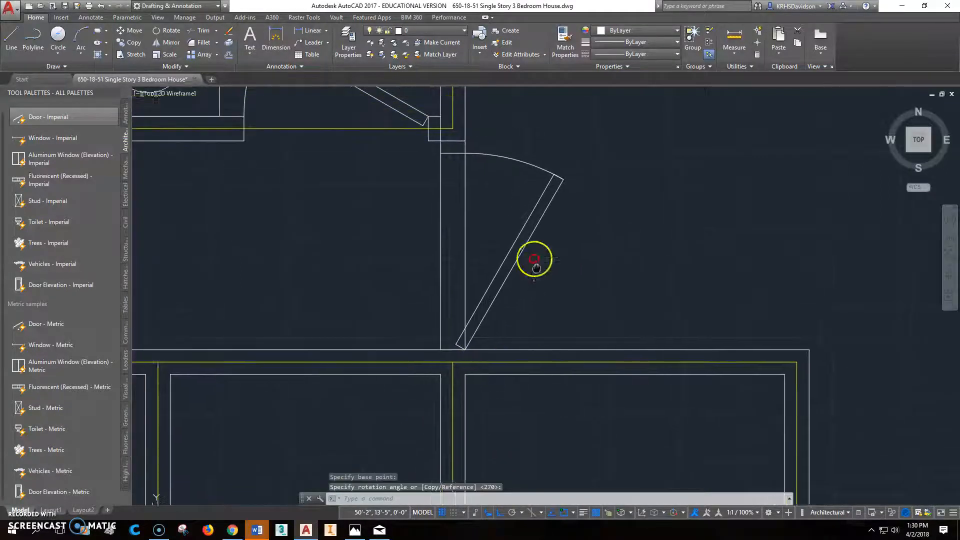
middle_click_drag(526, 246, 538, 282)
left_click(495, 158)
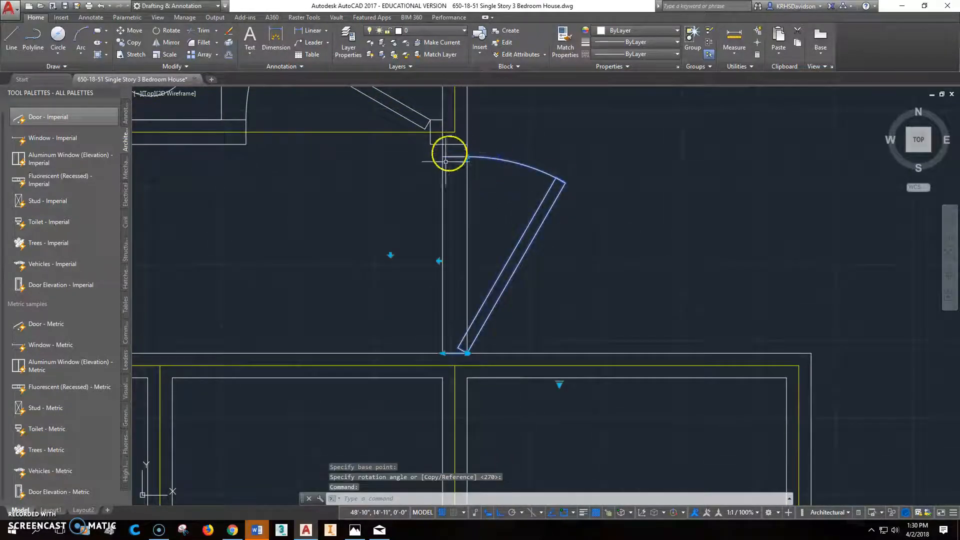
Drag the arc's end and start grips to make the door narrower to fit the gap
left_click(467, 157)
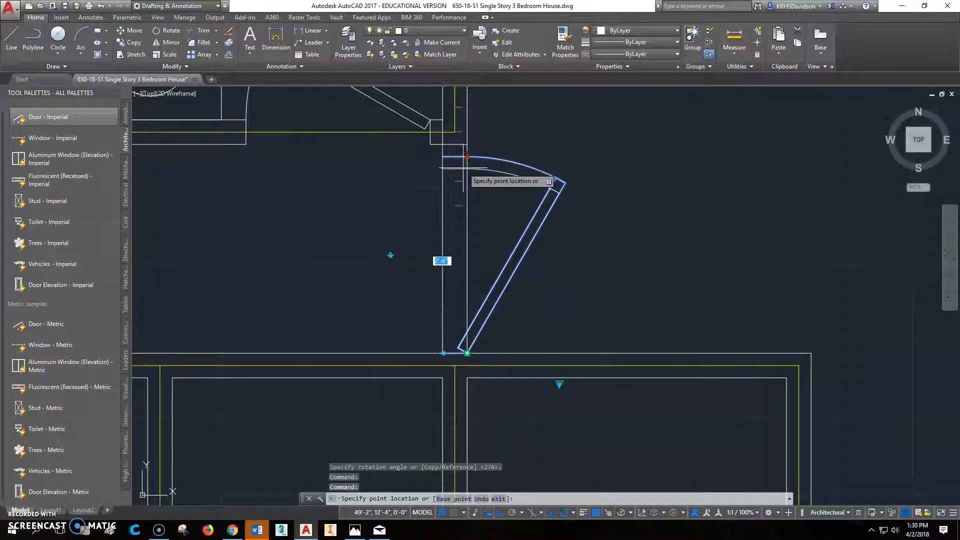
left_click(521, 278)
left_click(464, 233)
left_click(467, 206)
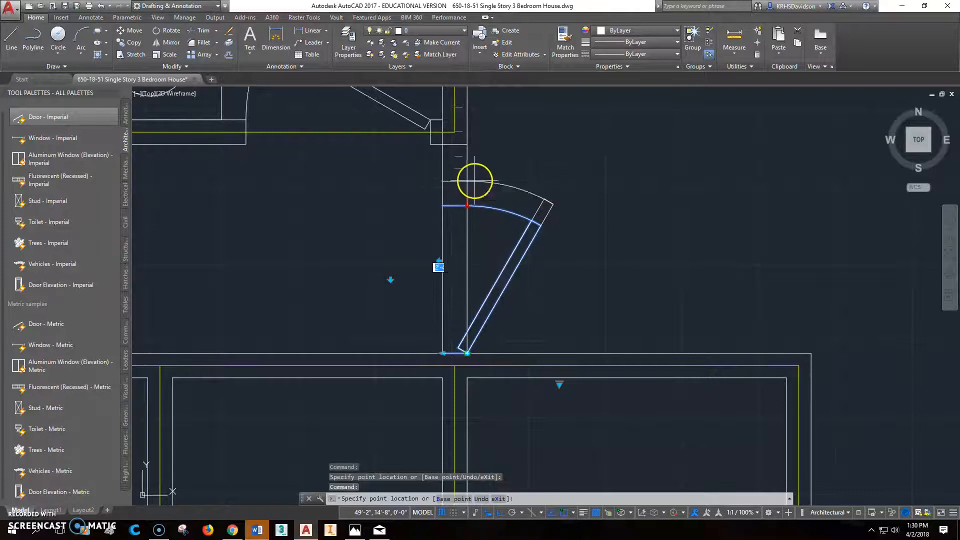
left_click(477, 181)
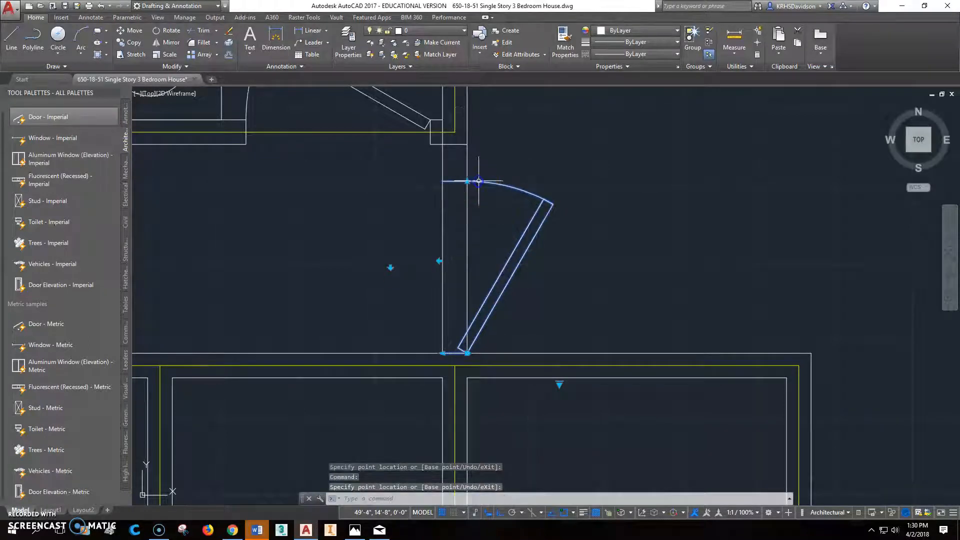
middle_click_drag(483, 145, 486, 174)
Measure the 6-inch gap from the door arc end to the wall corner
key("Escape")
key("Escape")
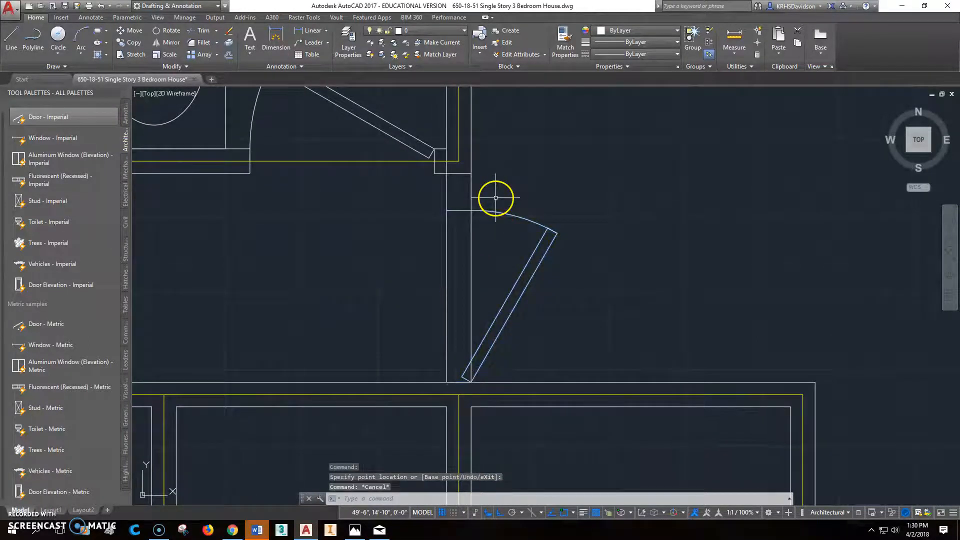
key("Escape")
type("dist")
key("Return")
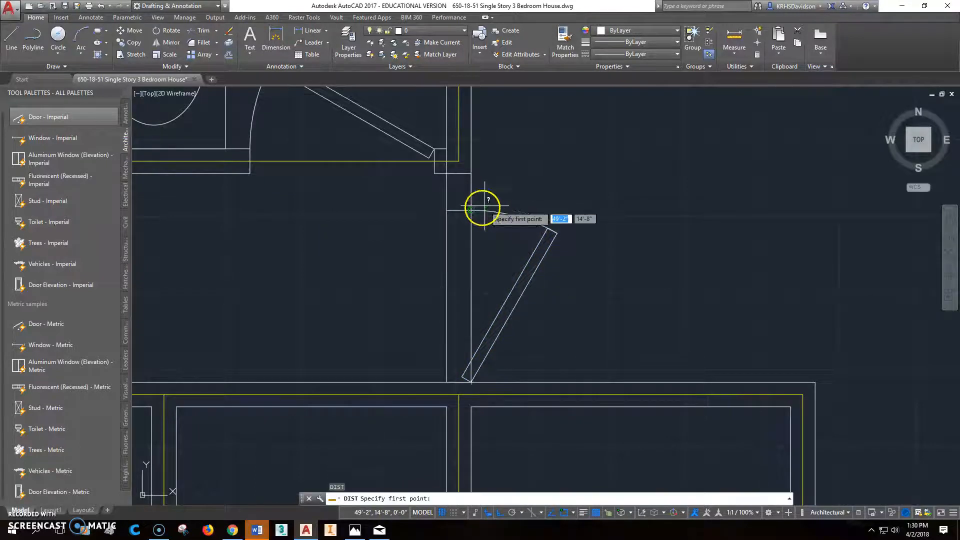
left_click(471, 210)
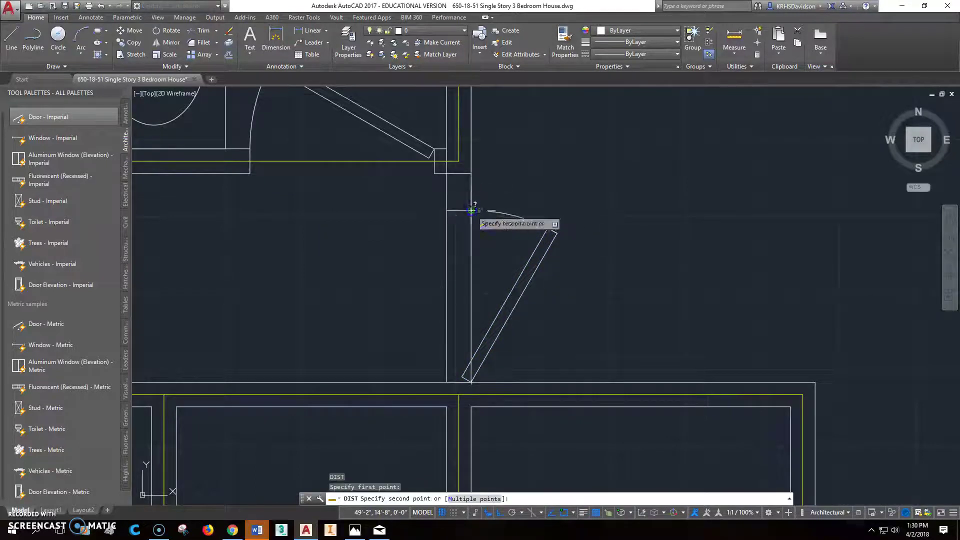
left_click(470, 172)
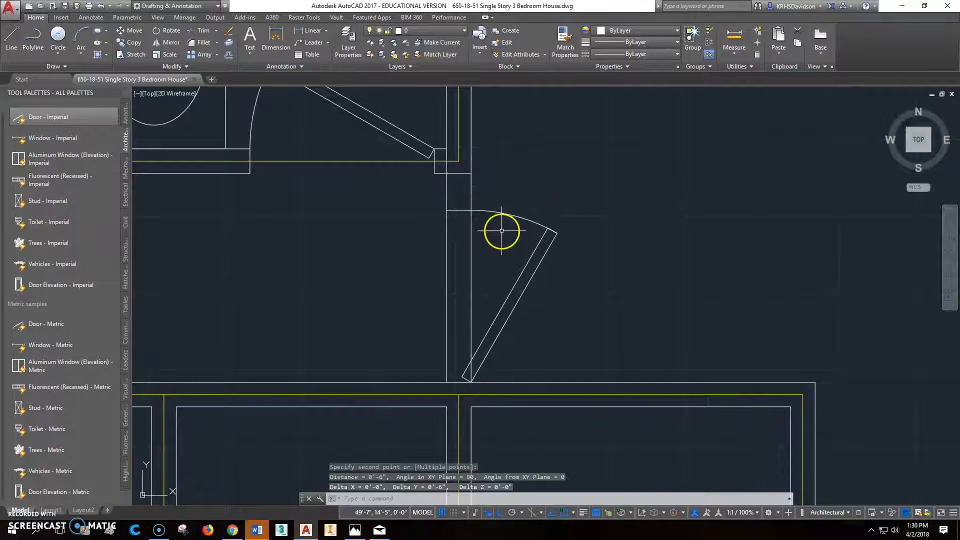
left_click(498, 211)
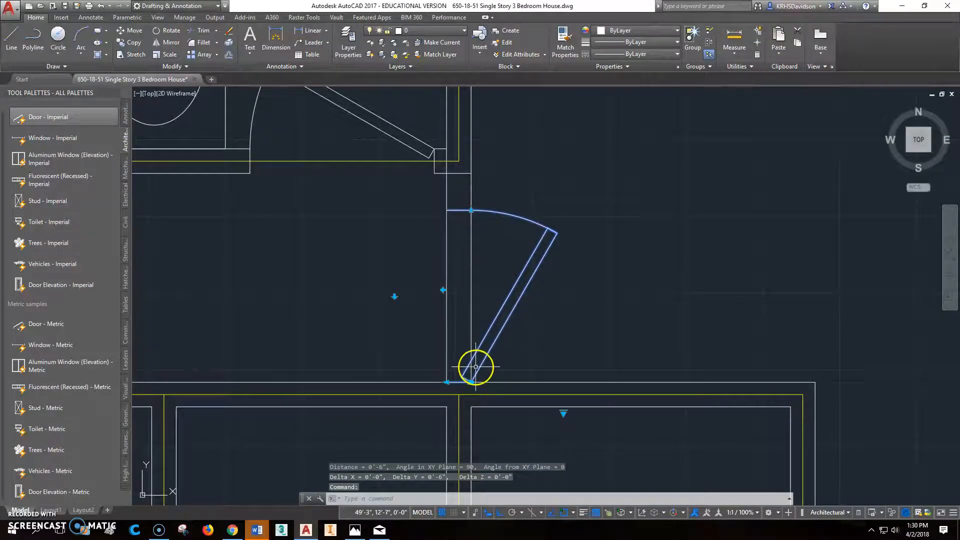
key("Escape")
Move the hallway door up 2 inches with Ortho so its swing sits in the opening
left_click(129, 30)
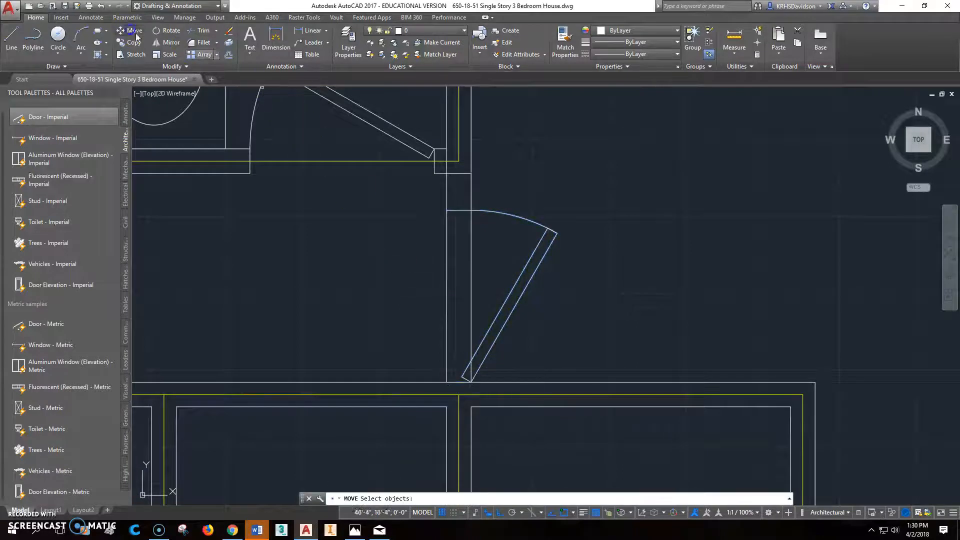
left_click(512, 312)
key("Return")
left_click(616, 336)
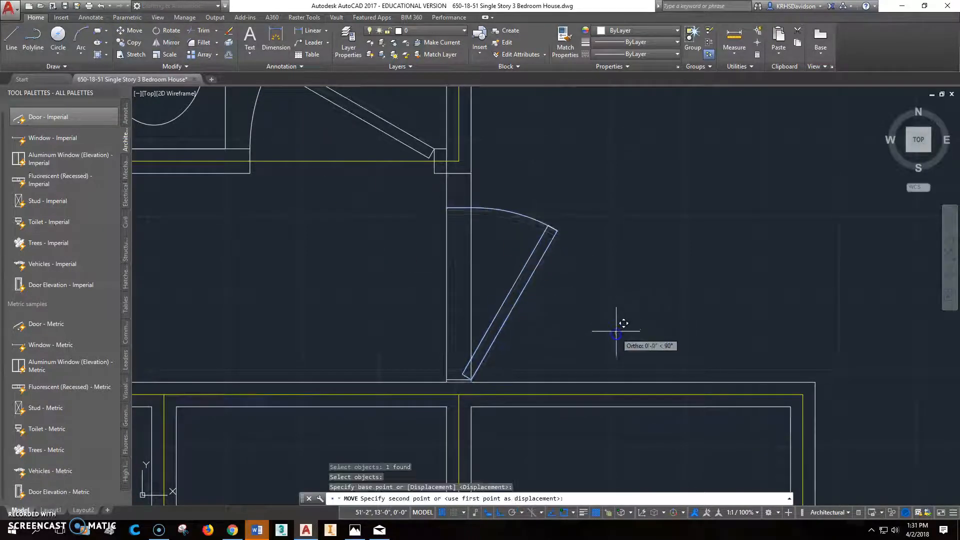
type("2")
key("Return")
scroll(428, 171, "up", 4)
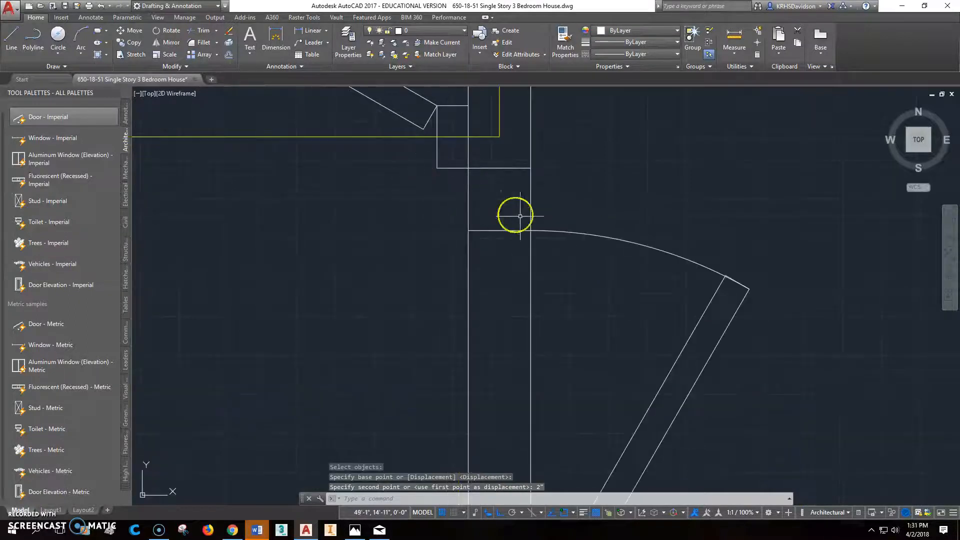
Cancel a stray hinge grip edit on the door, leaving it in place
left_click(499, 233)
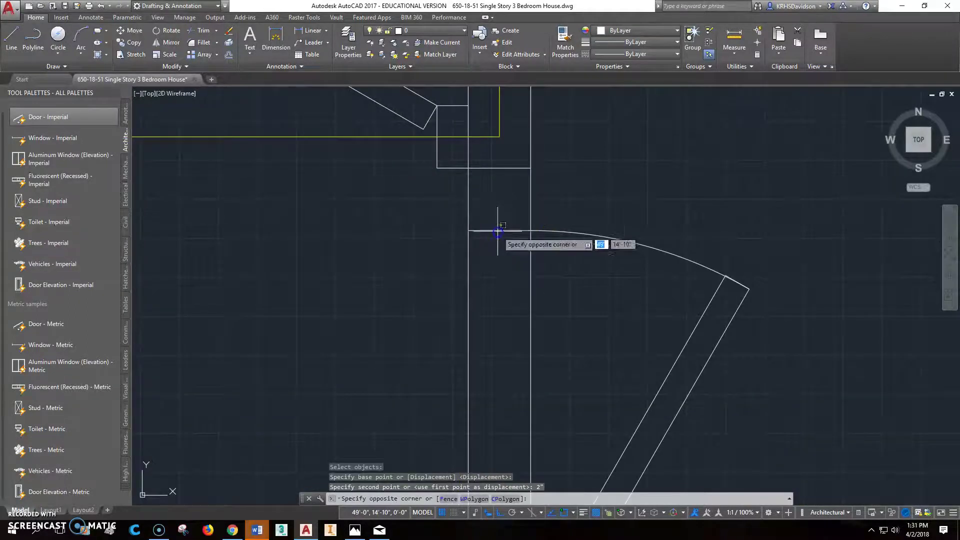
key("Escape")
left_click(564, 241)
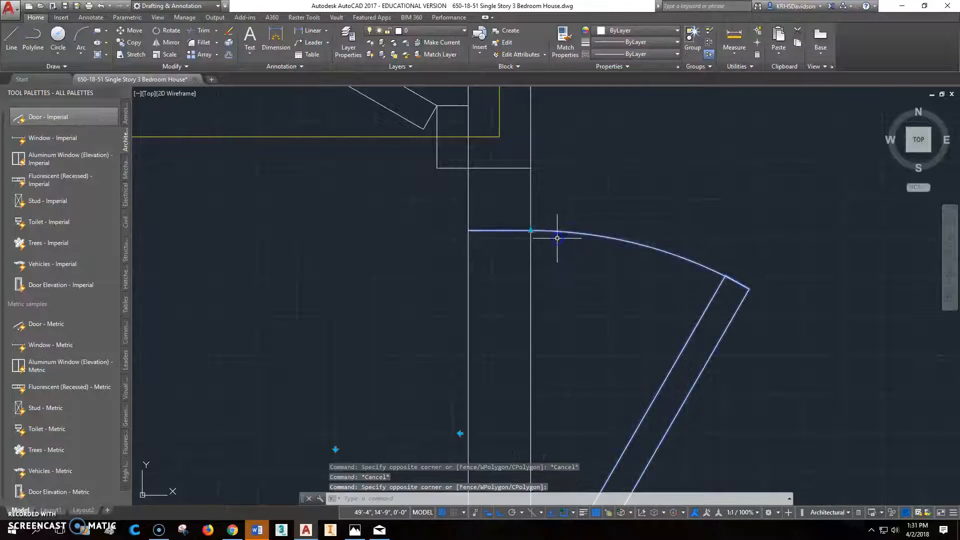
left_click(528, 227)
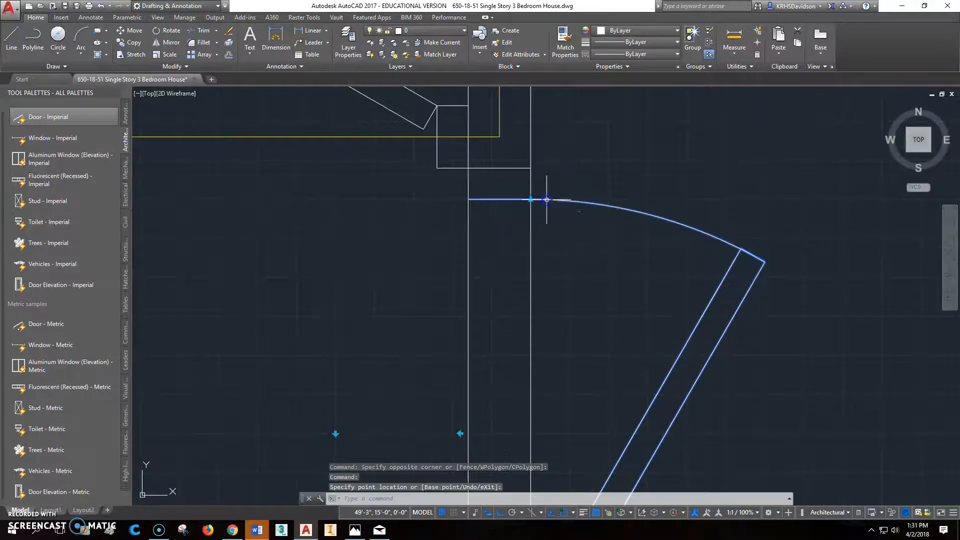
scroll(546, 207, "down", 4)
key("Escape")
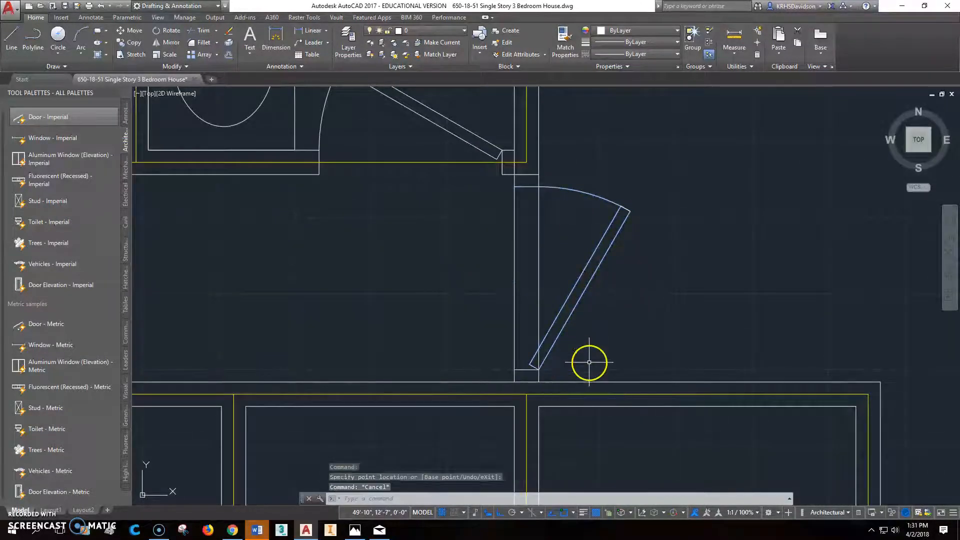
key("Escape")
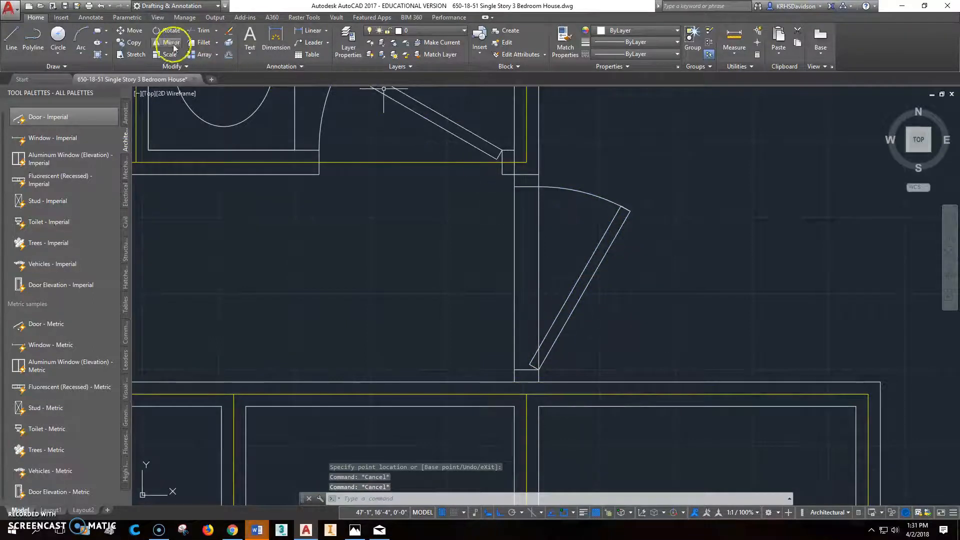
Trim the wall lines inside the doorway using the upper jamb and lower wall line as cutting edges
left_click(206, 33)
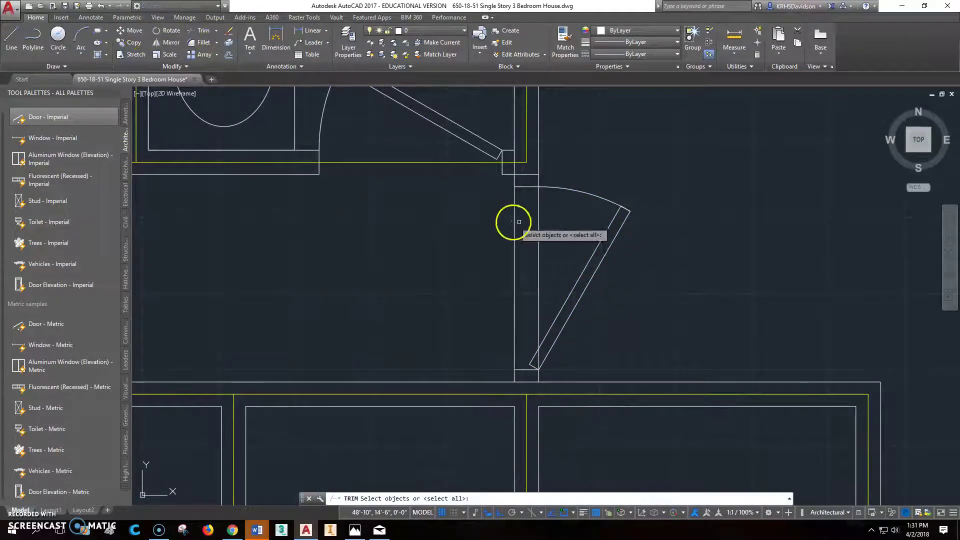
left_click(529, 187)
left_click(527, 369)
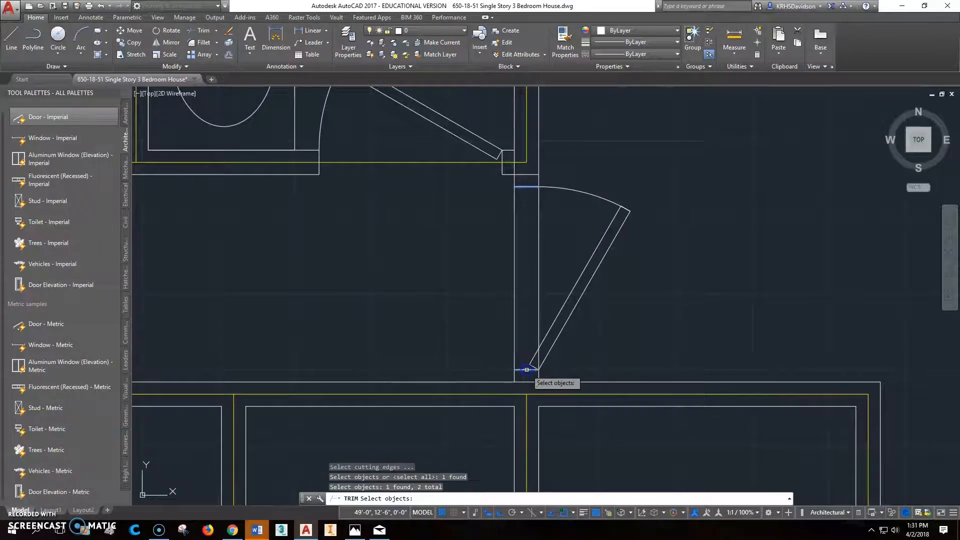
key("Return")
left_click(541, 307)
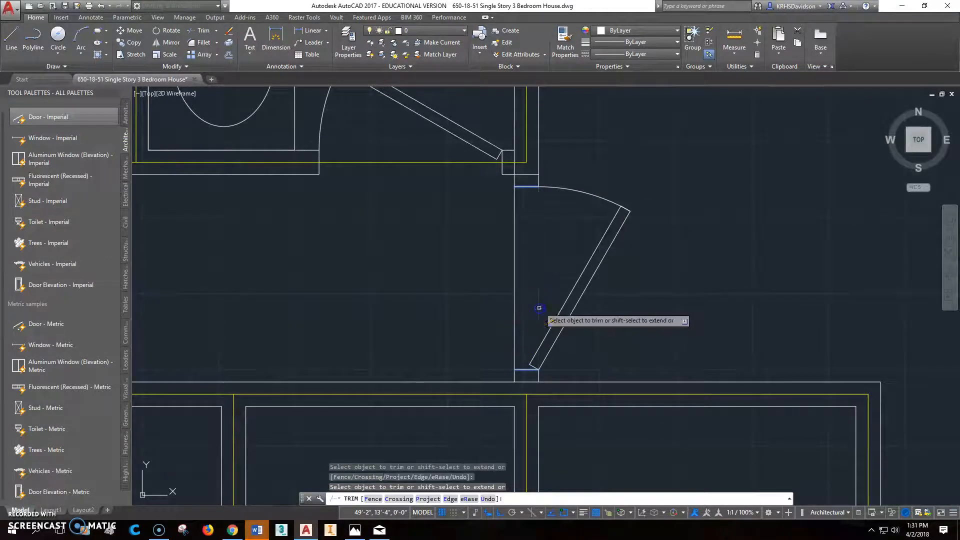
left_click(514, 285)
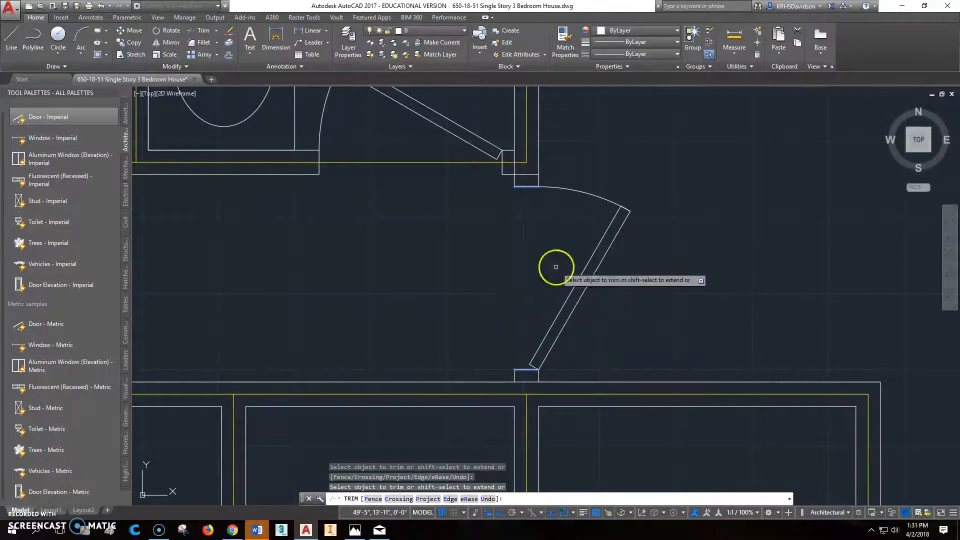
right_click(553, 266)
left_click(583, 286)
Attempt a trim around the upper jamb using the short jamb lines as cutting edges
left_click(532, 174)
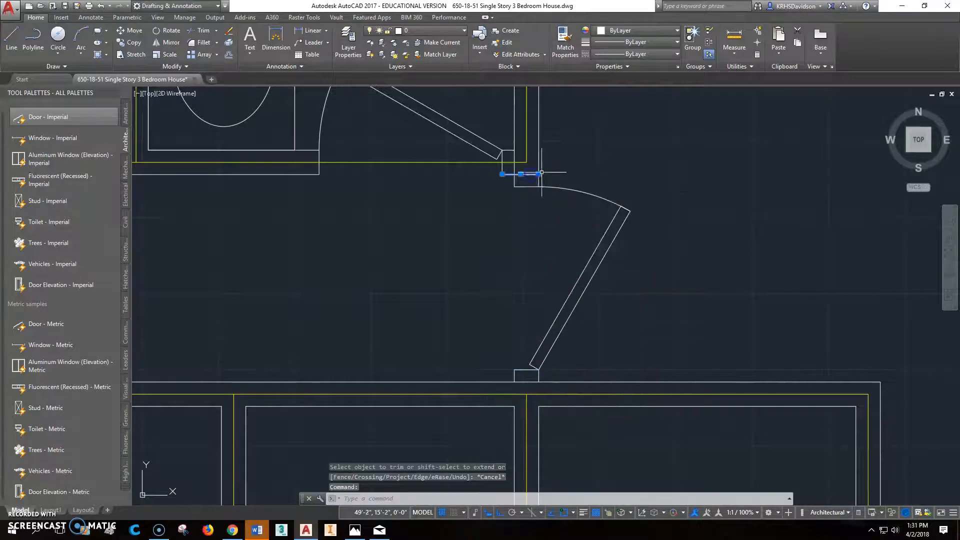
left_click(539, 174)
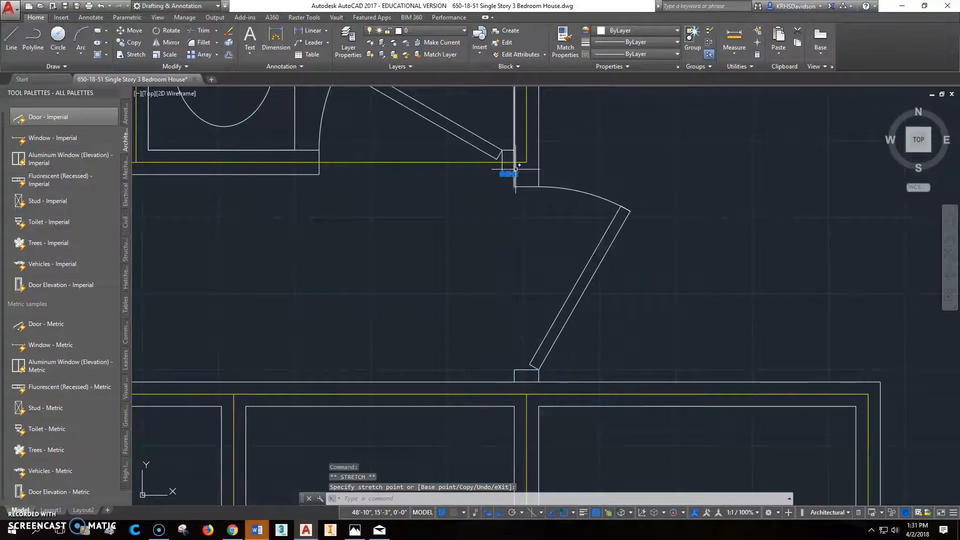
key("Escape")
key("Escape")
scroll(515, 141, "up", 4)
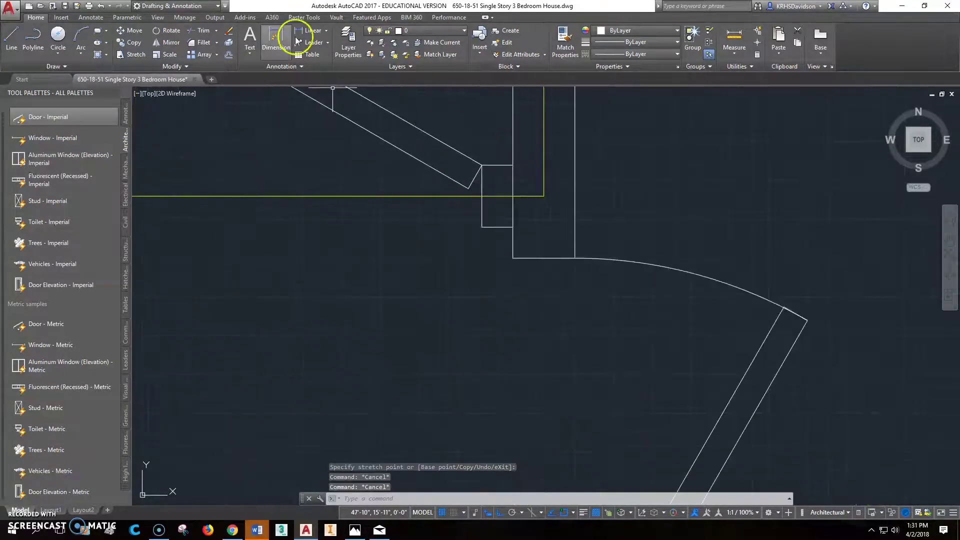
left_click(204, 33)
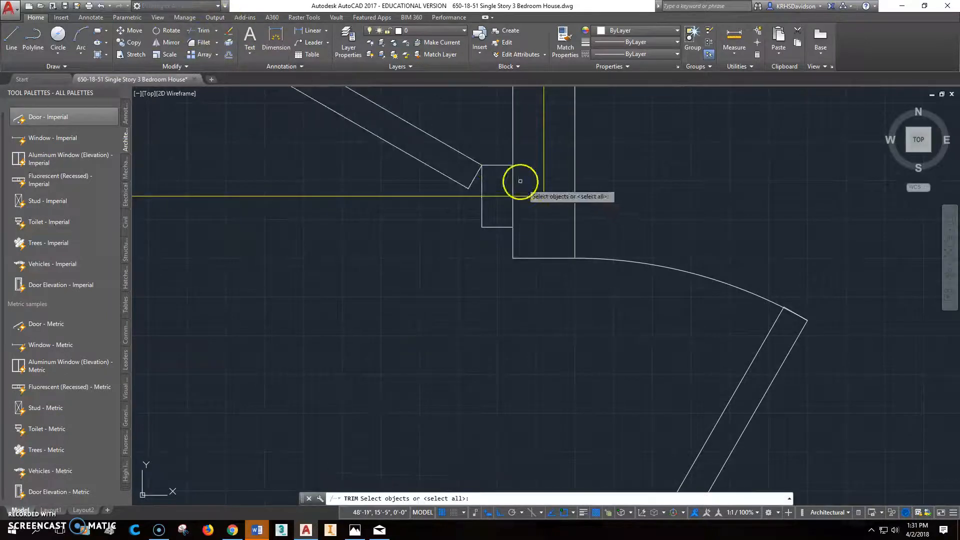
left_click(491, 165)
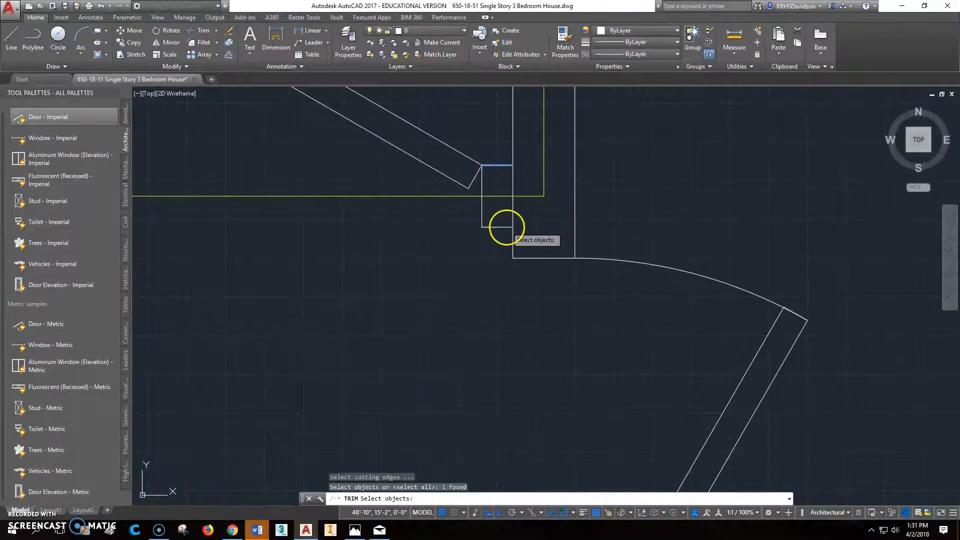
left_click(507, 225)
key("Return")
scroll(613, 218, "down", 3)
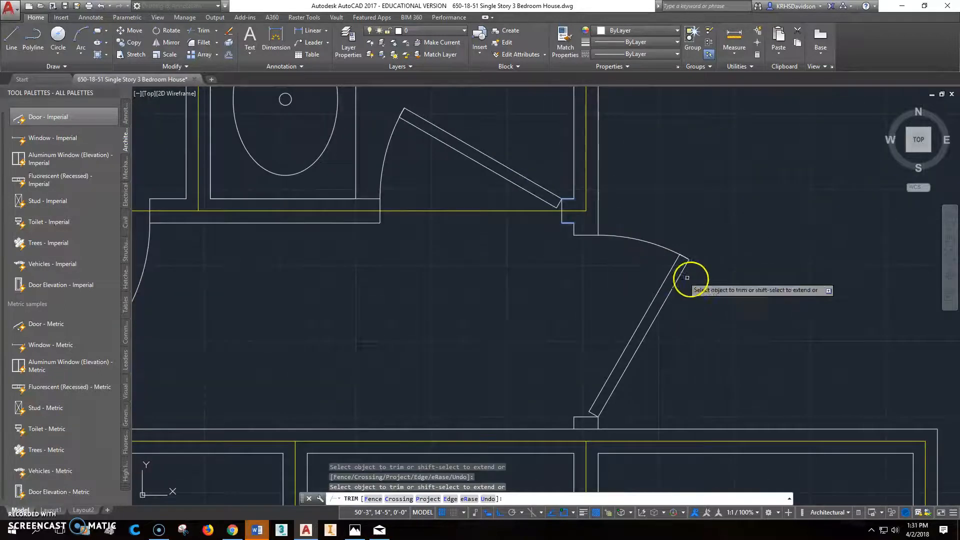
scroll(653, 208, "up", 2)
scroll(564, 389, "up", 2)
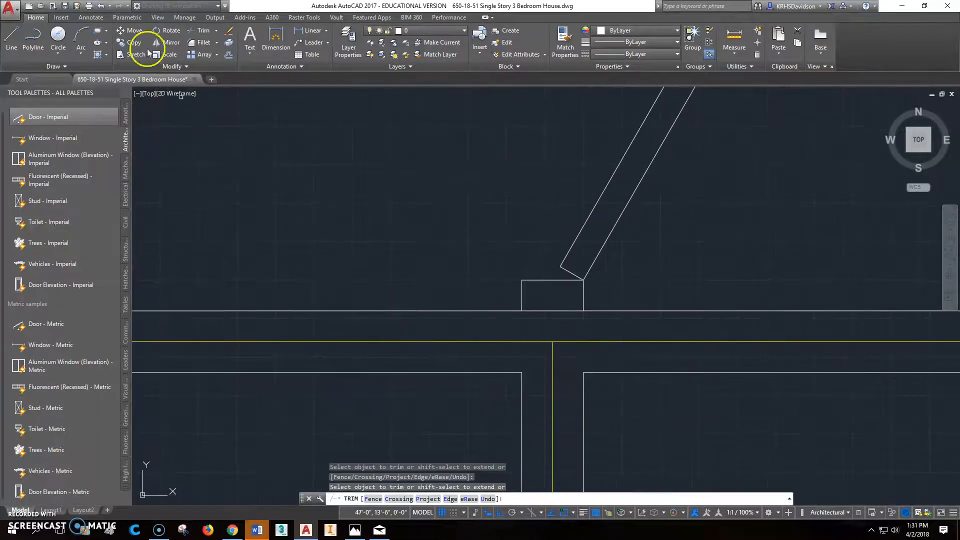
Trim the wall segment between the left and right jambs to clear the door opening
left_click(201, 32)
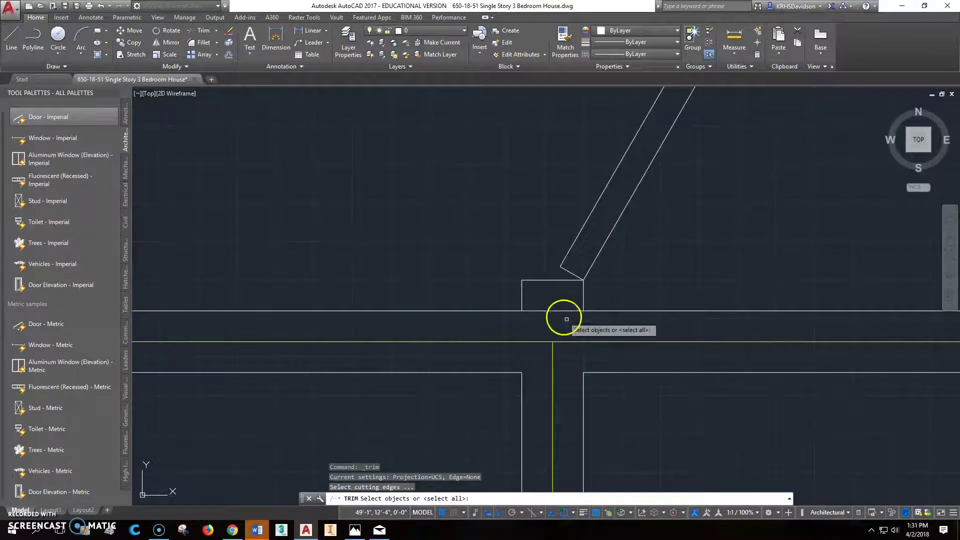
left_click(583, 295)
left_click(521, 299)
key("Return")
left_click(550, 310)
scroll(611, 300, "up", 2)
key("Escape")
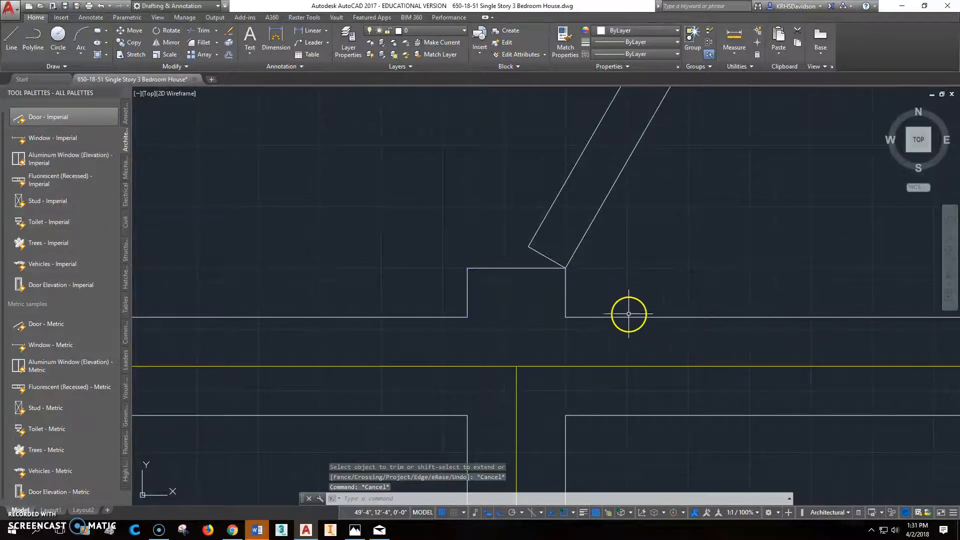
scroll(645, 321, "down", 2)
scroll(699, 298, "down", 2)
scroll(698, 298, "up", 2)
middle_click_drag(597, 292, 520, 269)
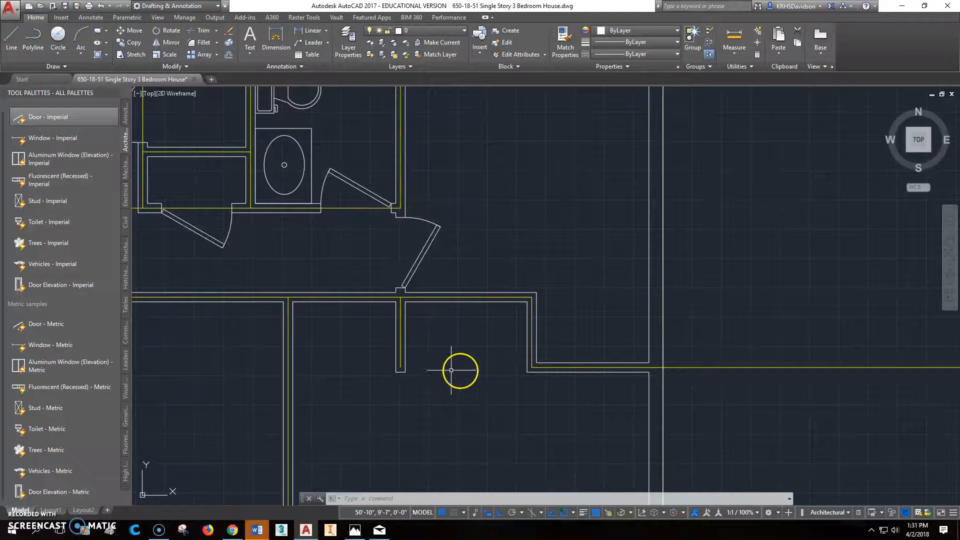
scroll(443, 373, "down", 2)
scroll(390, 414, "down", 2)
middle_click_drag(333, 450, 429, 346)
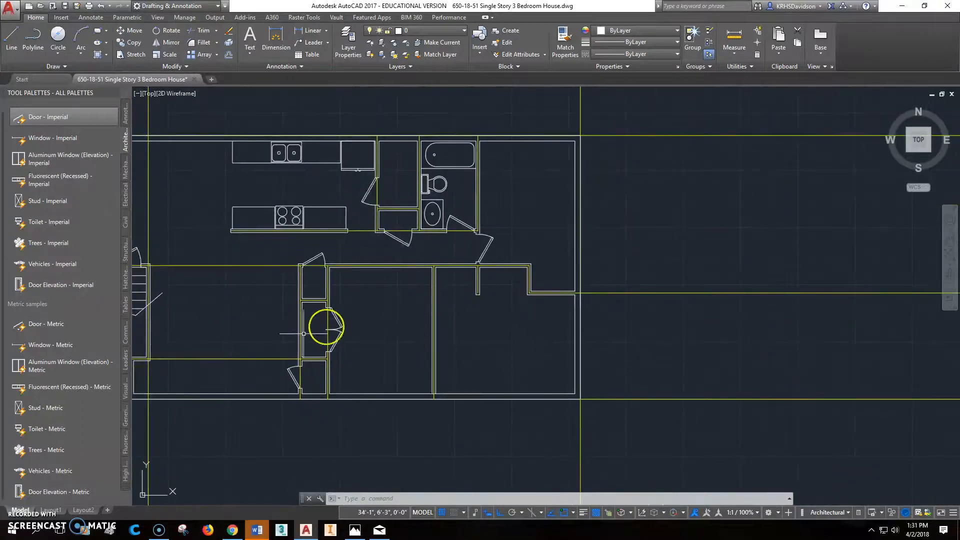
scroll(330, 337, "up", 2)
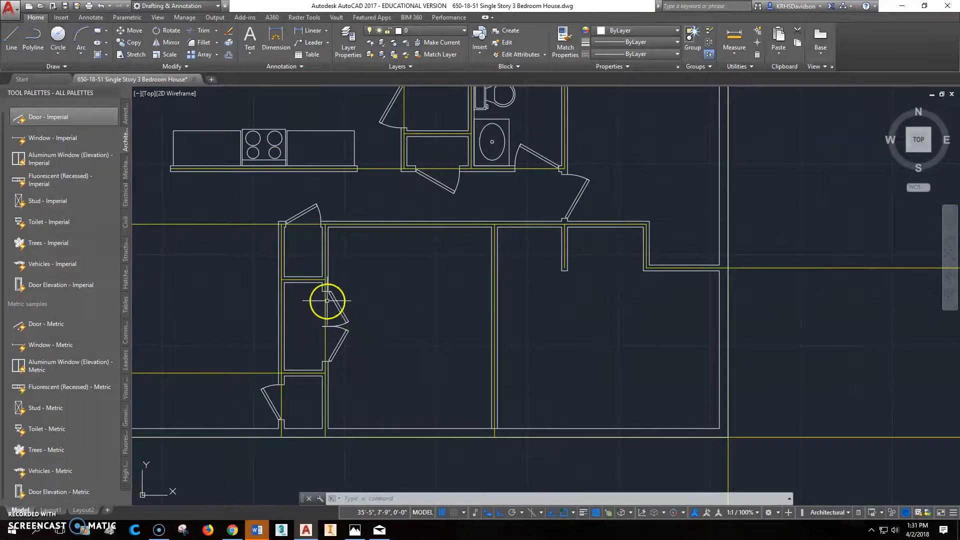
scroll(466, 245, "down", 2)
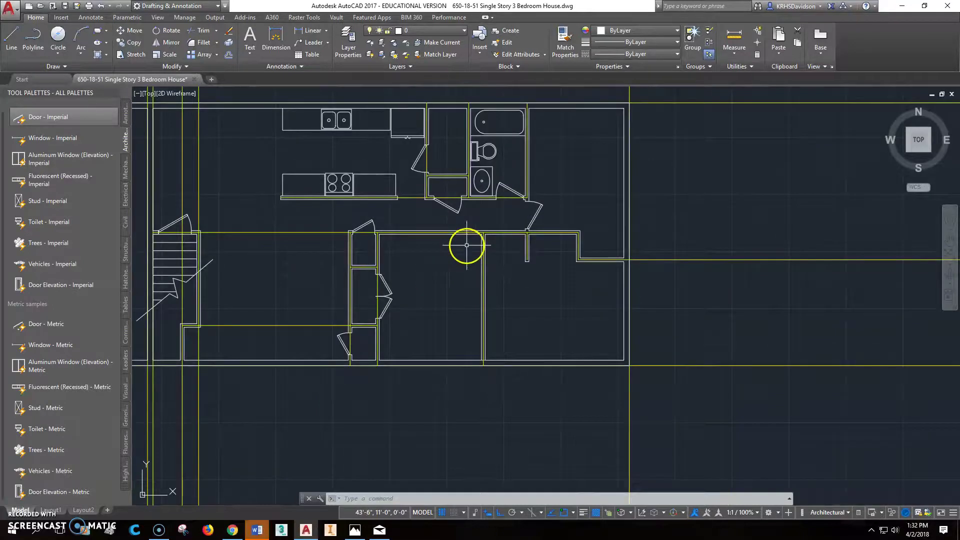
left_click(552, 229)
scroll(542, 219, "up", 2)
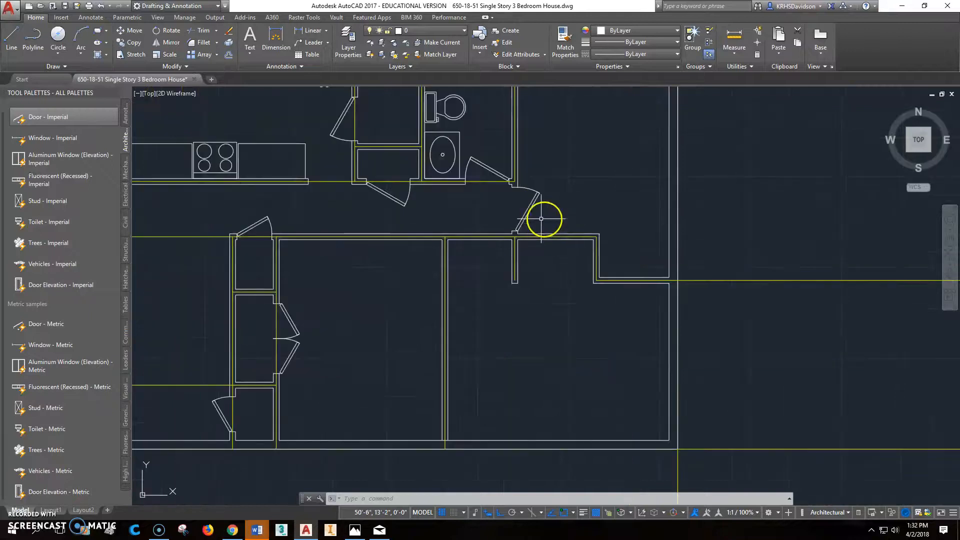